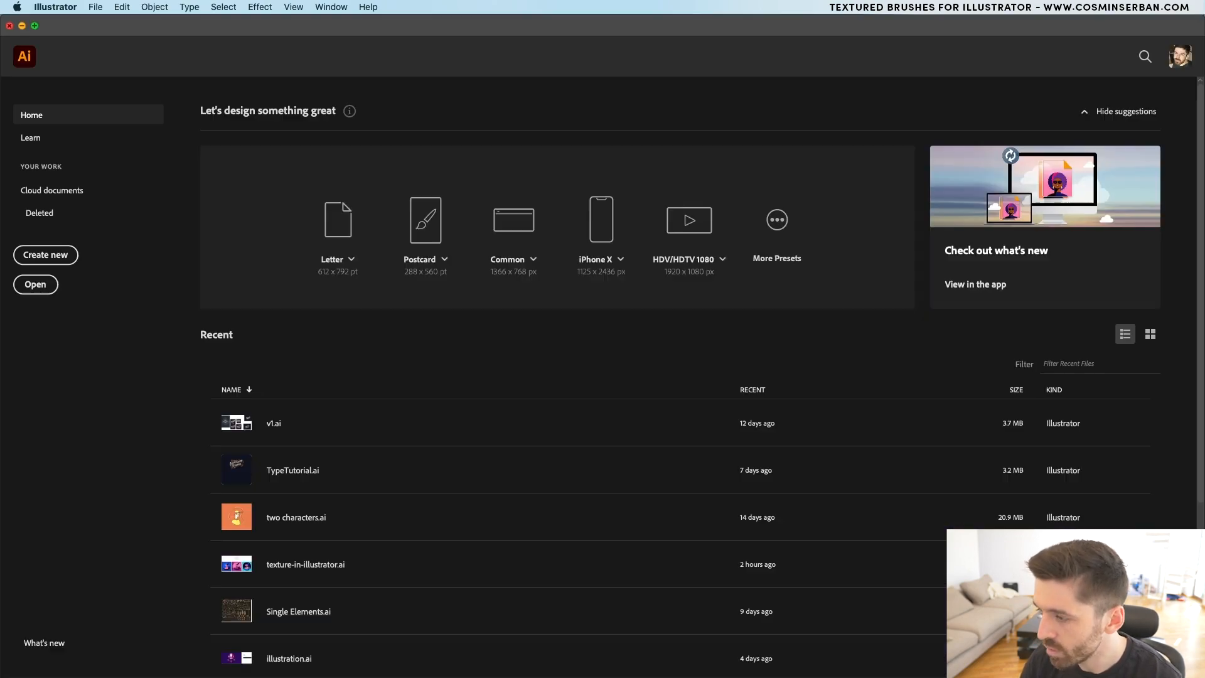
- Create a new document named with the illustrator's first name followed by "'s style of illustration", and turn off Snap to Pixel
{"action": "left_click", "coordinate": [44, 256]}
{"action": "type", "text": "Maria's style of"}
{"action": "type", "text": "illustration"}
{"action": "left_click", "coordinate": [906, 546]}
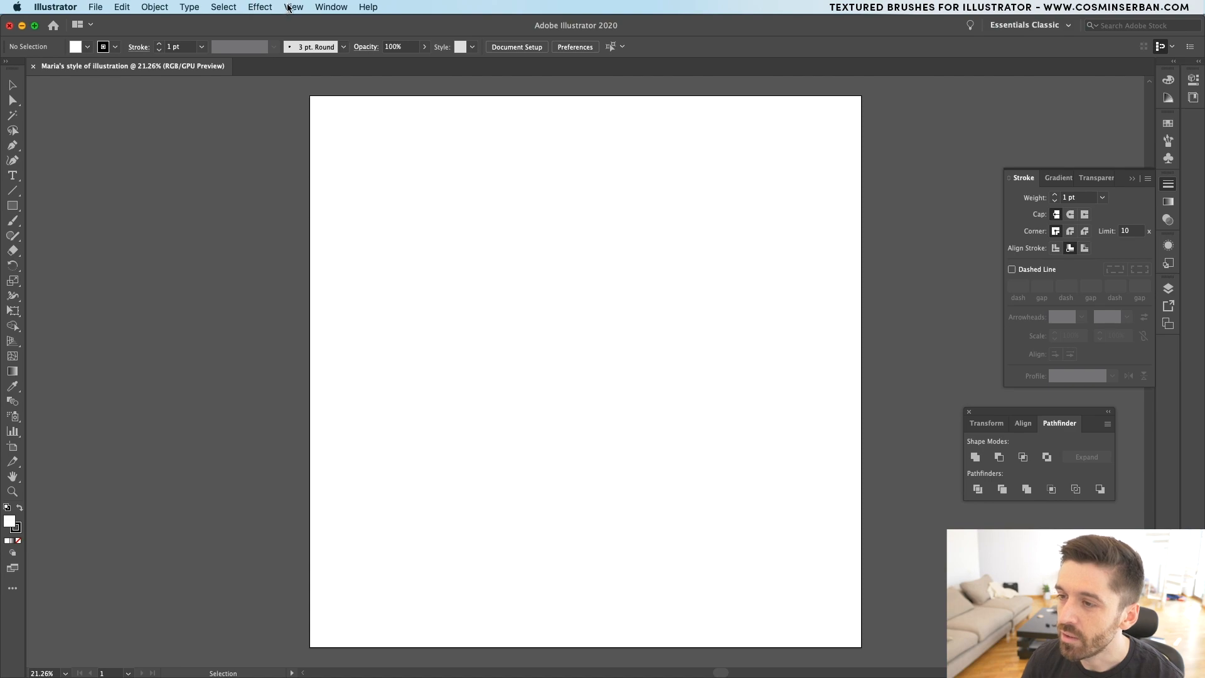
{"action": "left_click", "coordinate": [290, 6]}
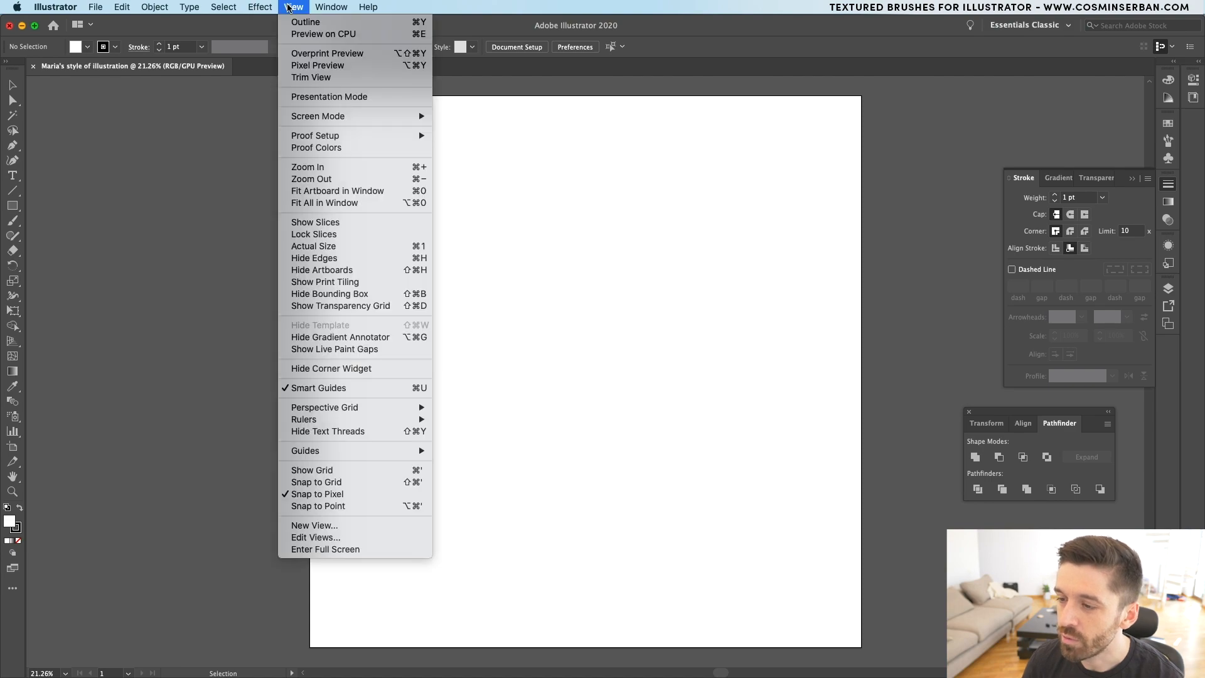
{"action": "left_click", "coordinate": [333, 495]}
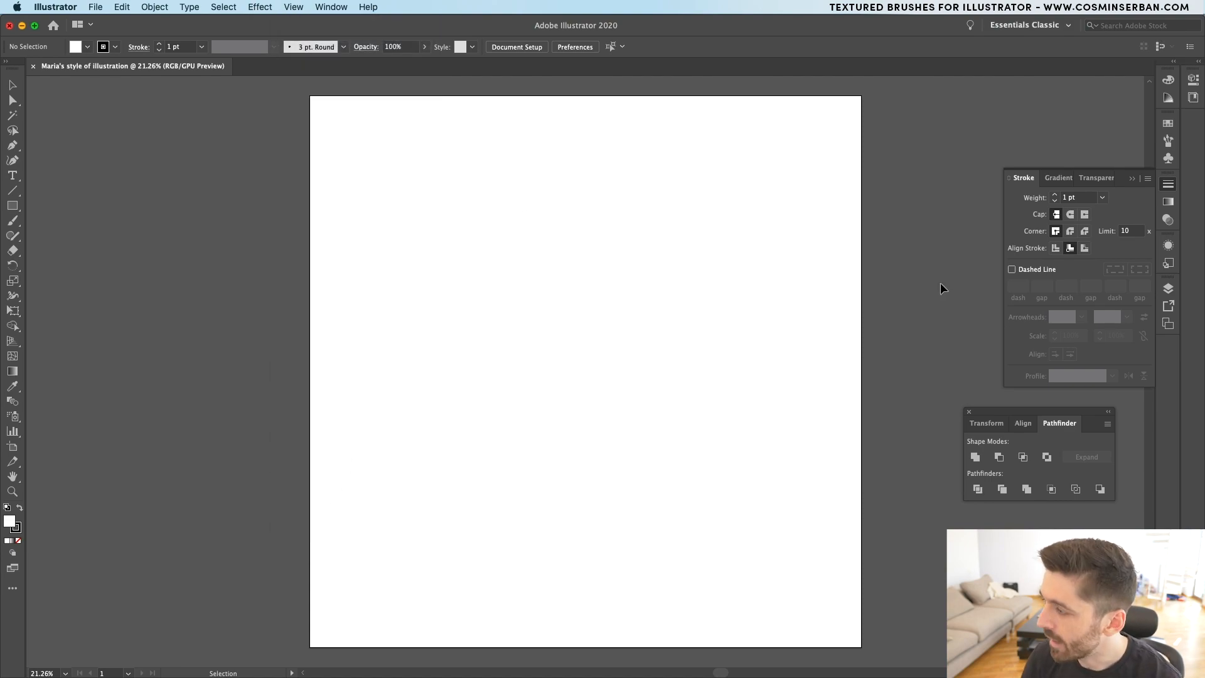
- Collapse the floating panels and paste the copied seated-character illustration into the artboard's upper-left corner
{"action": "left_click", "coordinate": [1133, 178]}
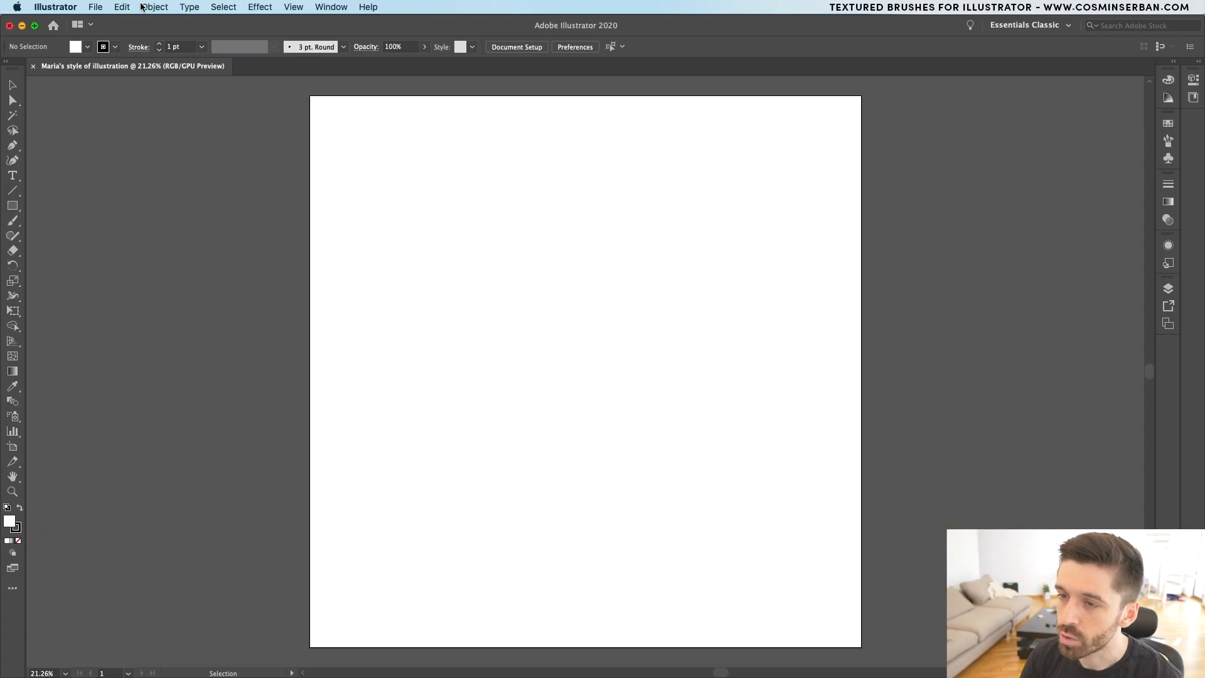
{"action": "left_click", "coordinate": [126, 7]}
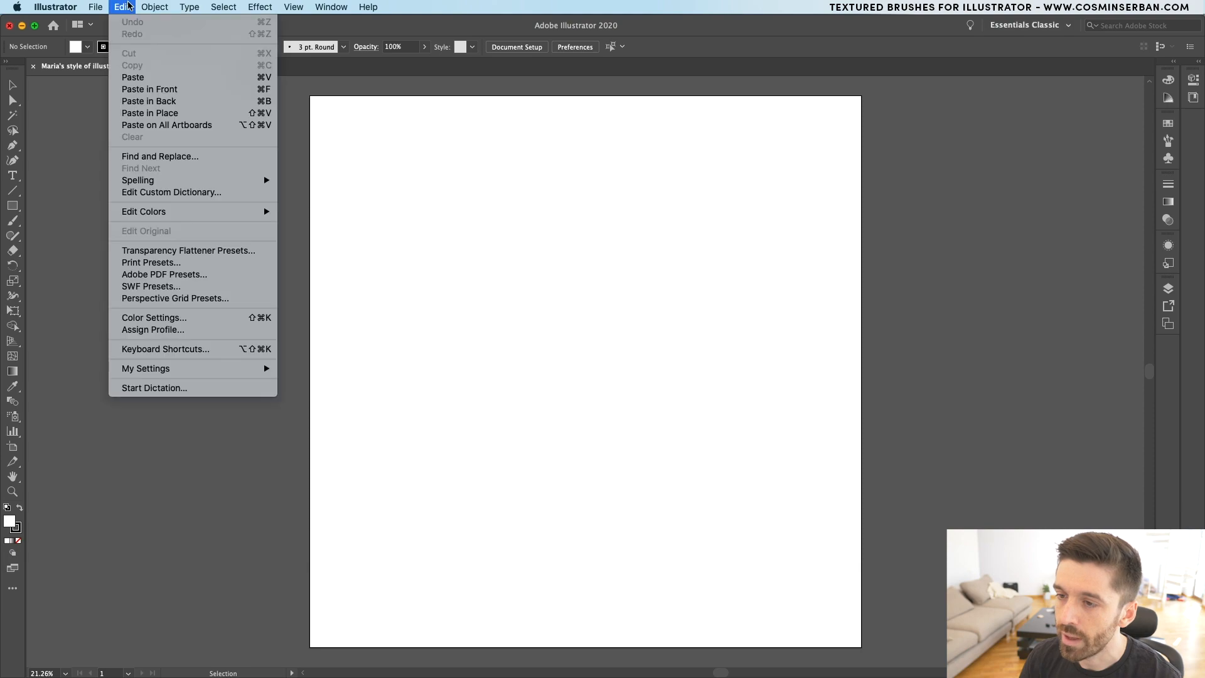
{"action": "left_click", "coordinate": [149, 77]}
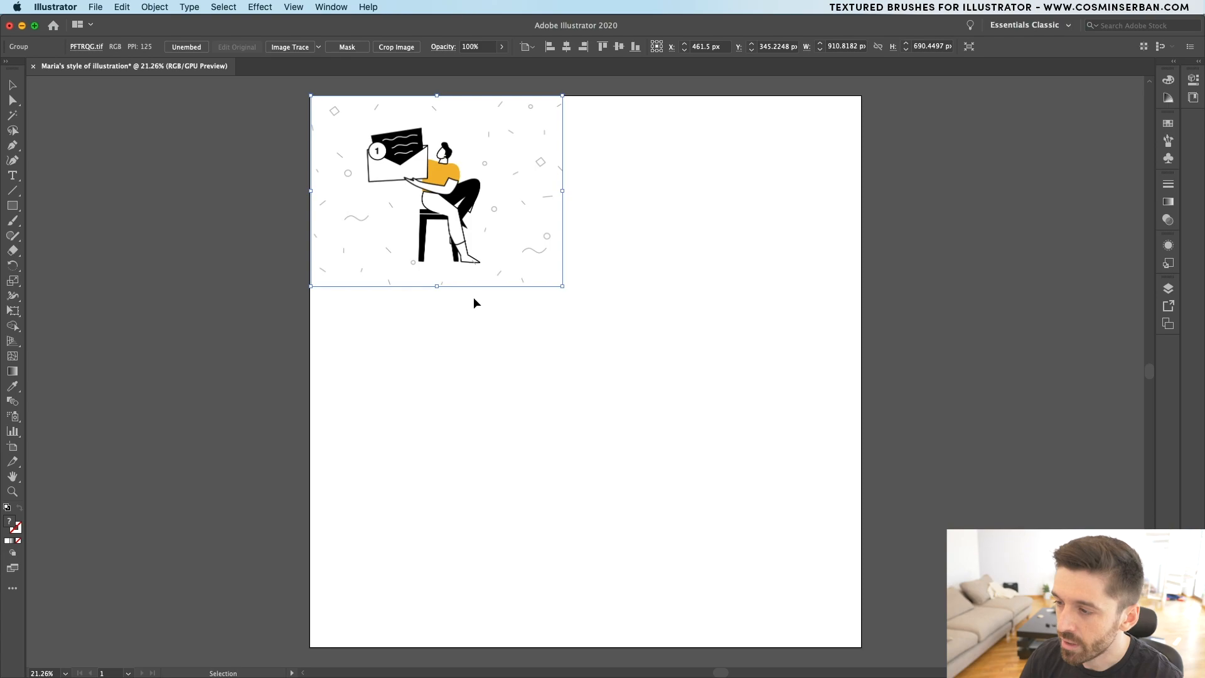
- Switch to Chrome, open unsplash.com in the empty tab and search its photos for "roller skating"
{"action": "key", "text": "super+Tab"}
{"action": "left_click", "coordinate": [213, 30]}
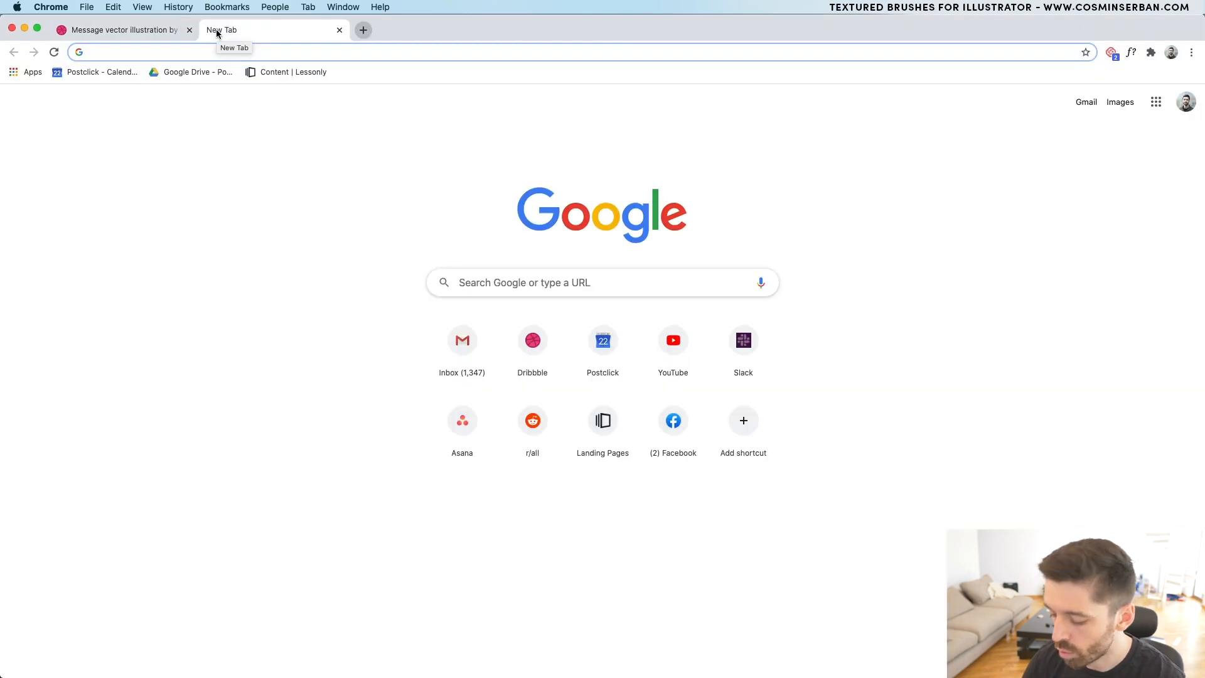
{"action": "type", "text": "unsp"}
{"action": "key", "text": "Return"}
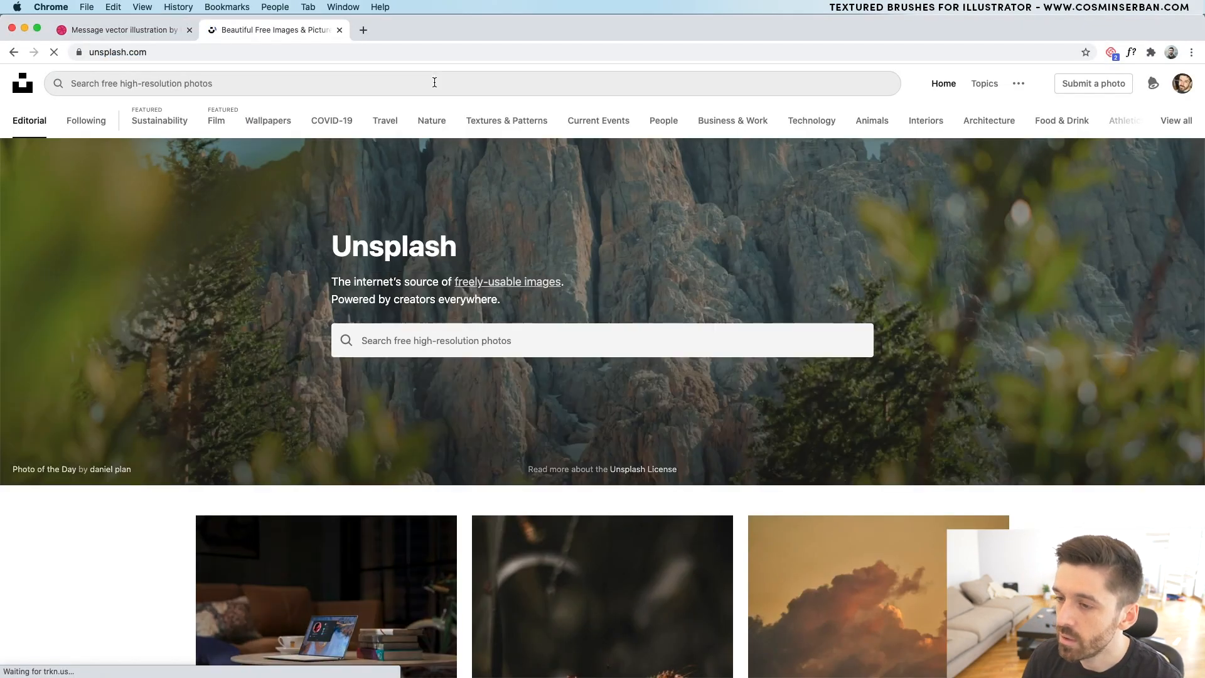
{"action": "left_click", "coordinate": [439, 82]}
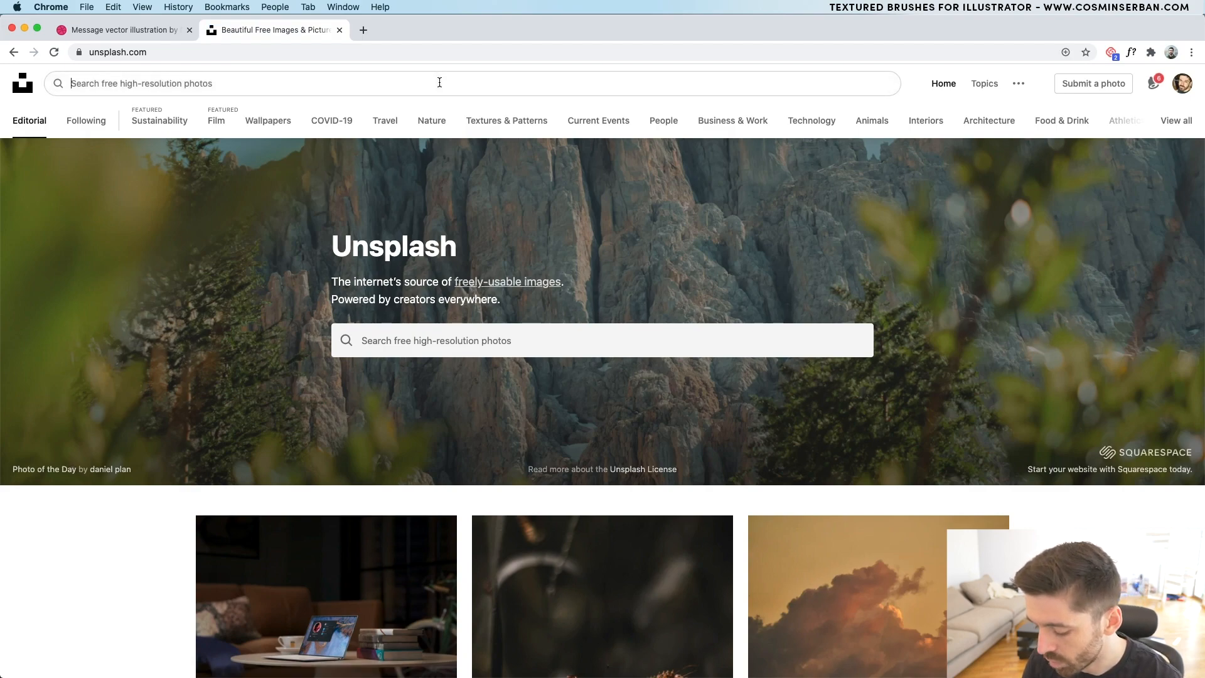
{"action": "type", "text": "roller skating"}
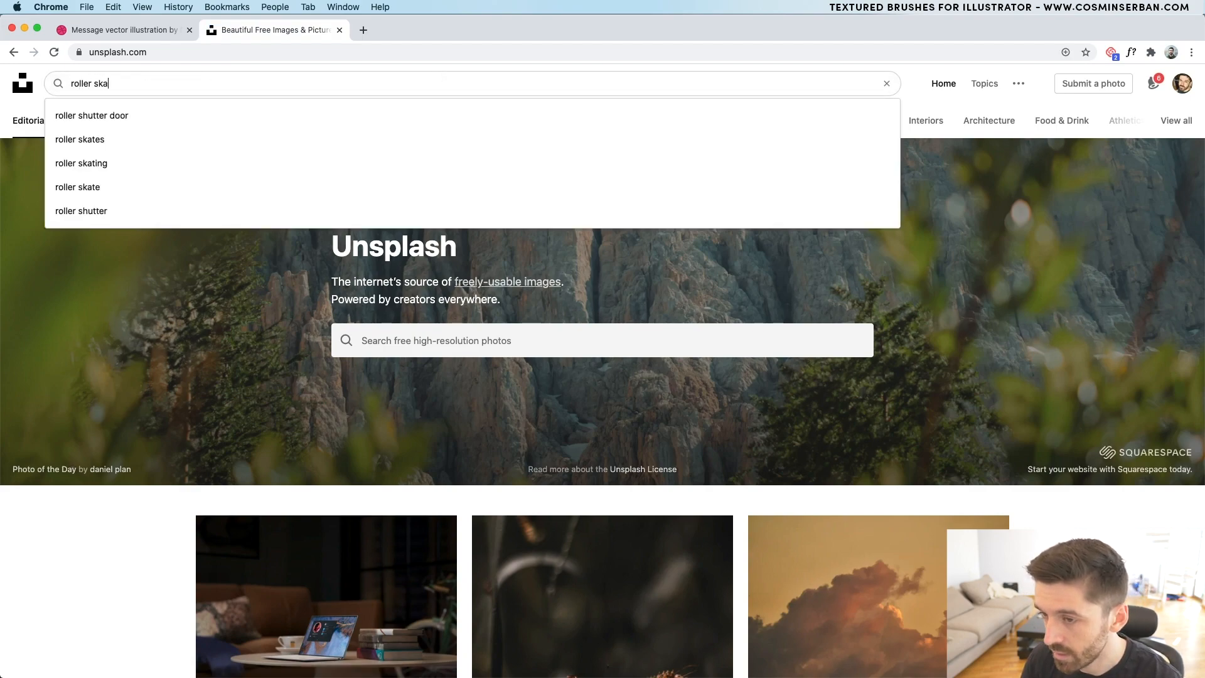
{"action": "key", "text": "Return"}
- Open the photo of the standing woman in brown trousers and roller skates, and copy the image
{"action": "scroll", "coordinate": [359, 448], "scroll_direction": "down", "scroll_amount": 5}
{"action": "scroll", "coordinate": [358, 447], "scroll_direction": "up", "scroll_amount": 5}
{"action": "left_click", "coordinate": [359, 447]}
{"action": "right_click", "coordinate": [534, 341]}
{"action": "left_click", "coordinate": [573, 370]}
- Return to Illustrator, paste the roller skater photo and move it to the artboard's upper-right corner
{"action": "key", "text": "ctrl+Up"}
{"action": "left_click", "coordinate": [427, 261]}
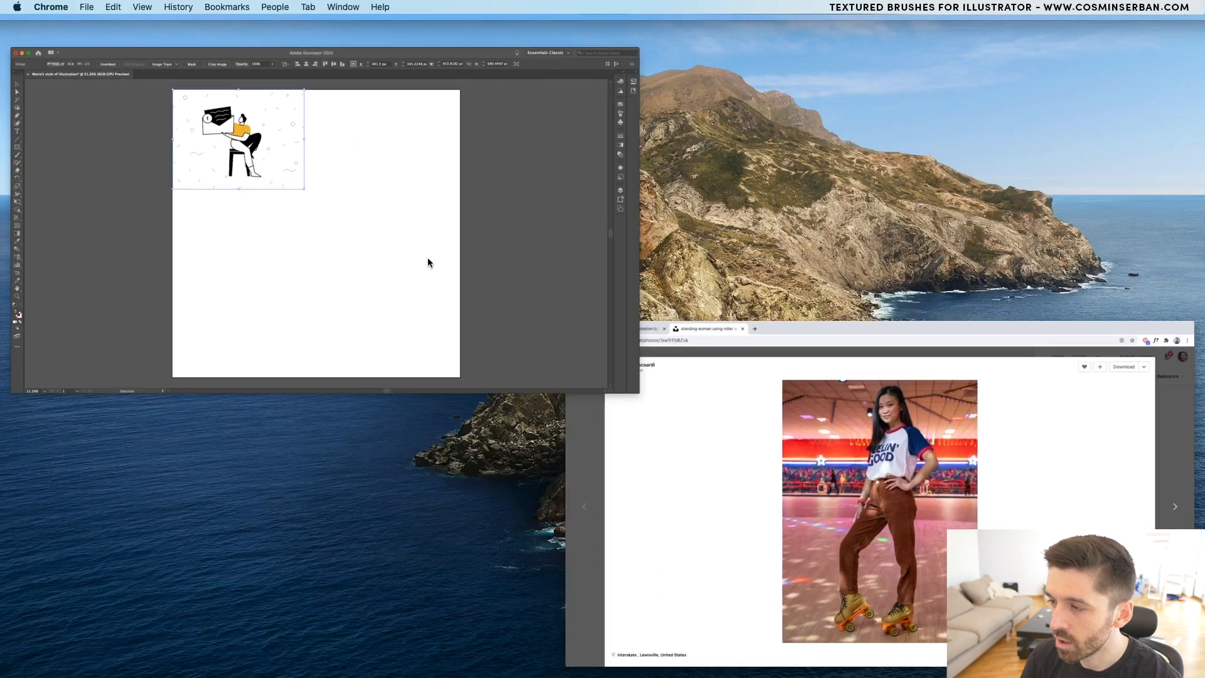
{"action": "left_click", "coordinate": [616, 414]}
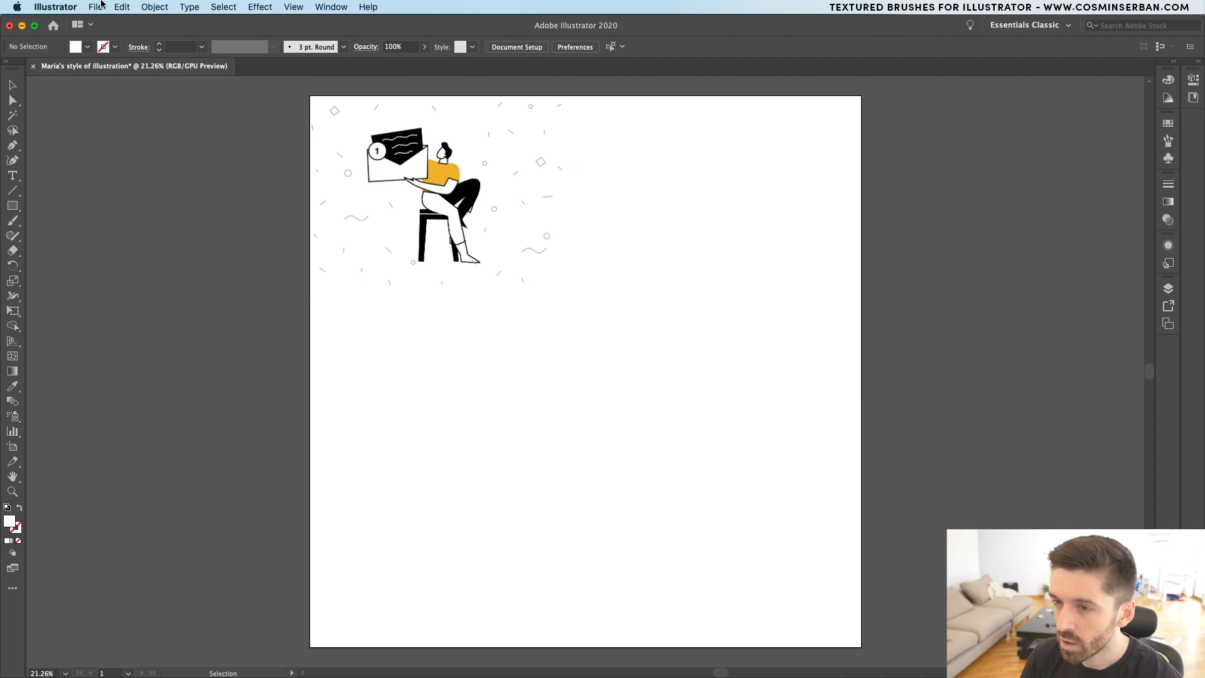
{"action": "left_click", "coordinate": [122, 7]}
{"action": "left_click", "coordinate": [133, 76]}
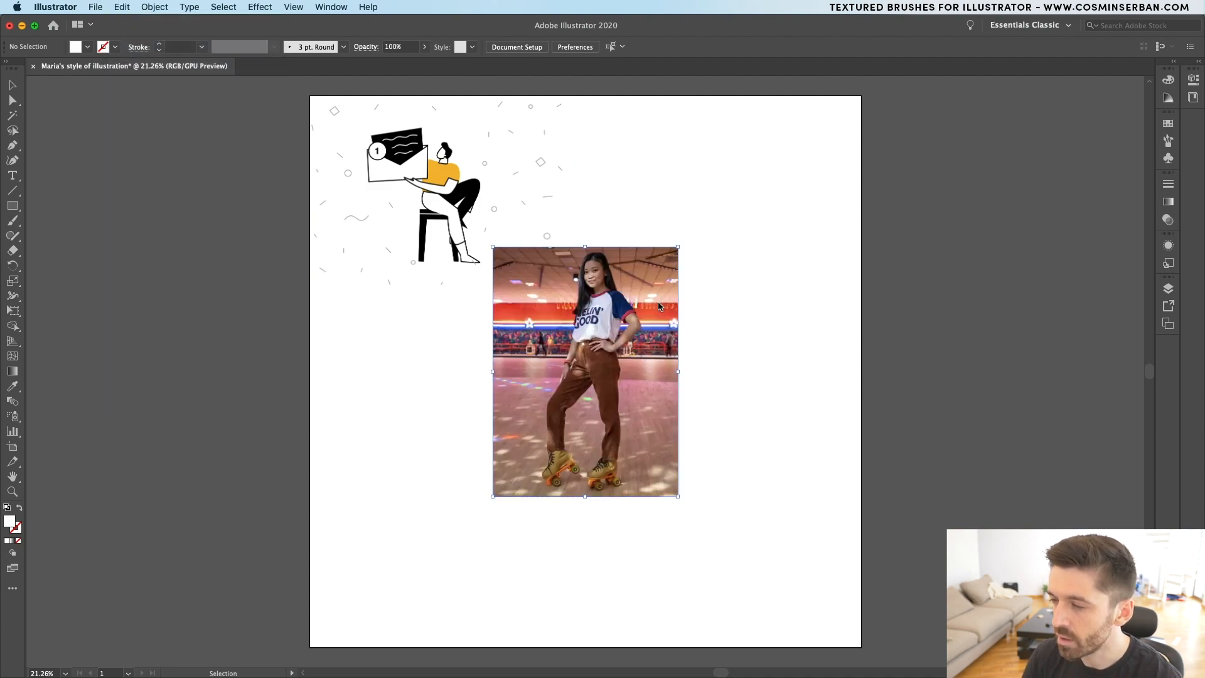
{"action": "left_click_drag", "start_coordinate": [597, 440], "coordinate": [783, 288]}
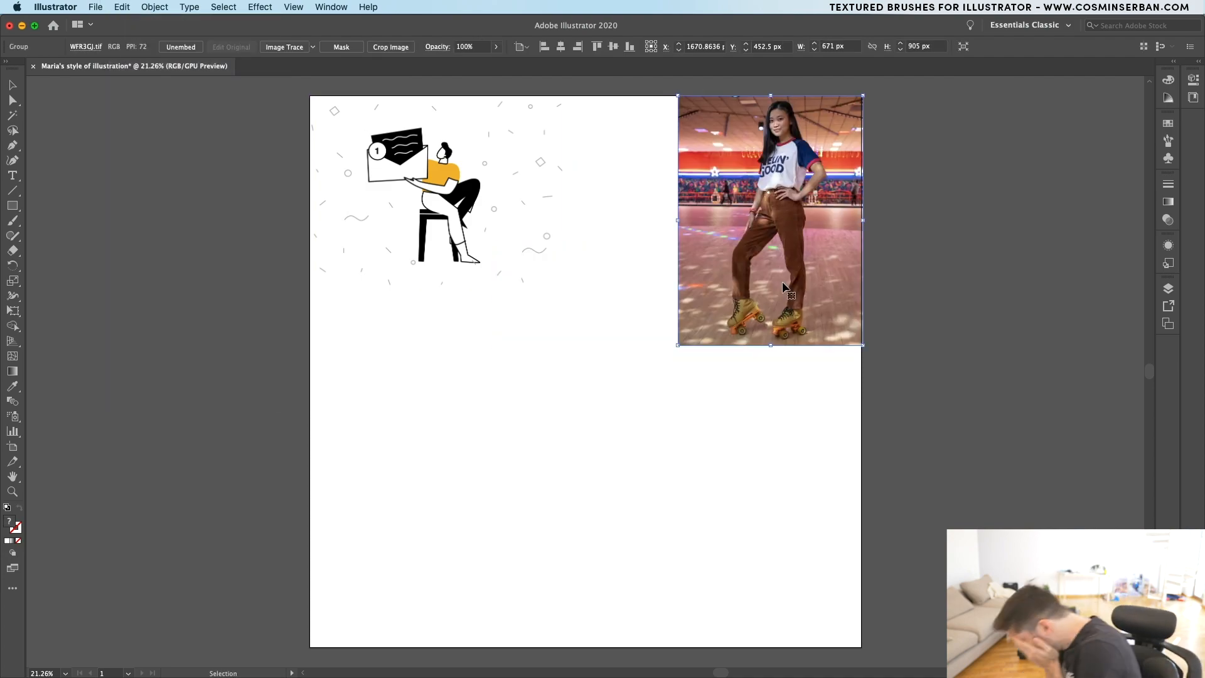
{"action": "left_click", "coordinate": [367, 391]}
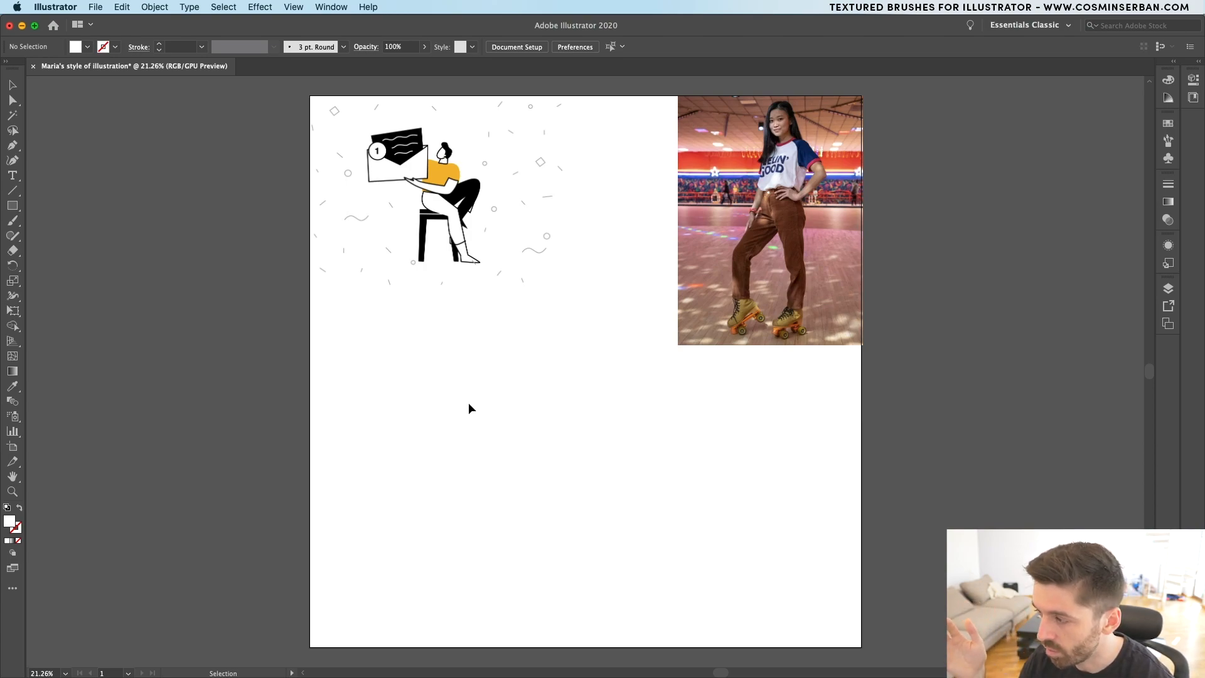
- Sample a blue fill colour with the Eyedropper and save it as a global RGB swatch, R=85 G=113 B=246
{"action": "scroll", "coordinate": [492, 225], "scroll_direction": "up", "scroll_amount": 2}
{"action": "scroll", "coordinate": [492, 225], "scroll_direction": "up", "scroll_amount": 3}
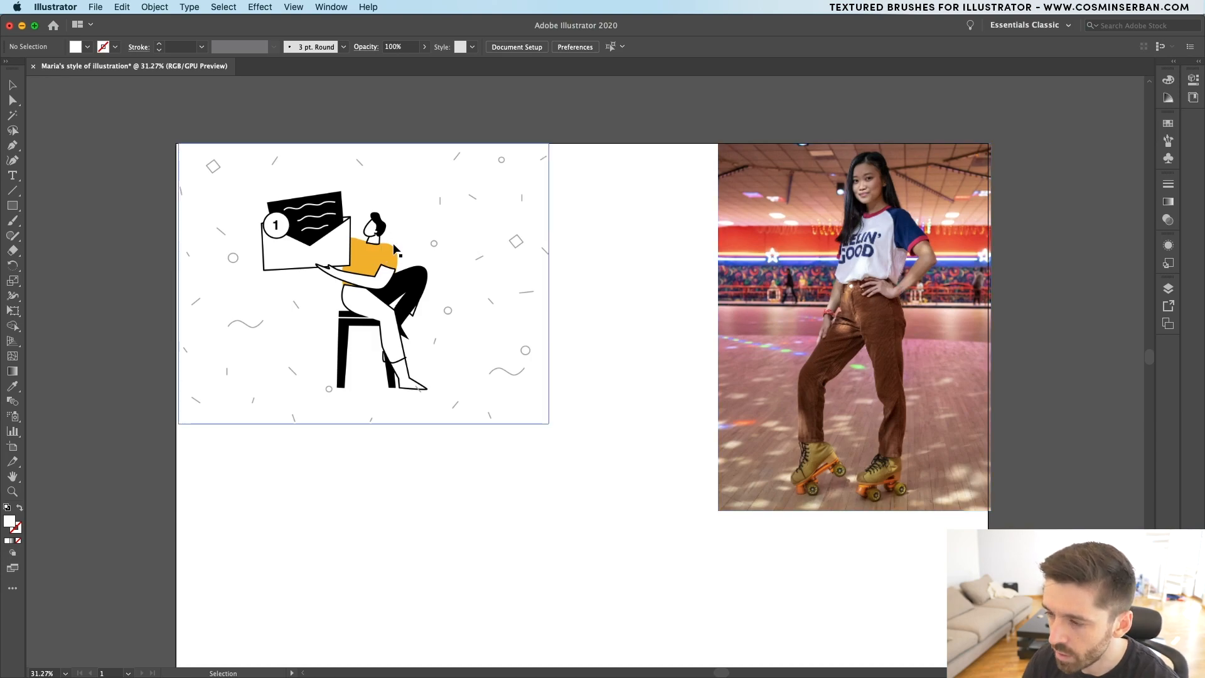
{"action": "scroll", "coordinate": [473, 435], "scroll_direction": "down", "scroll_amount": 2}
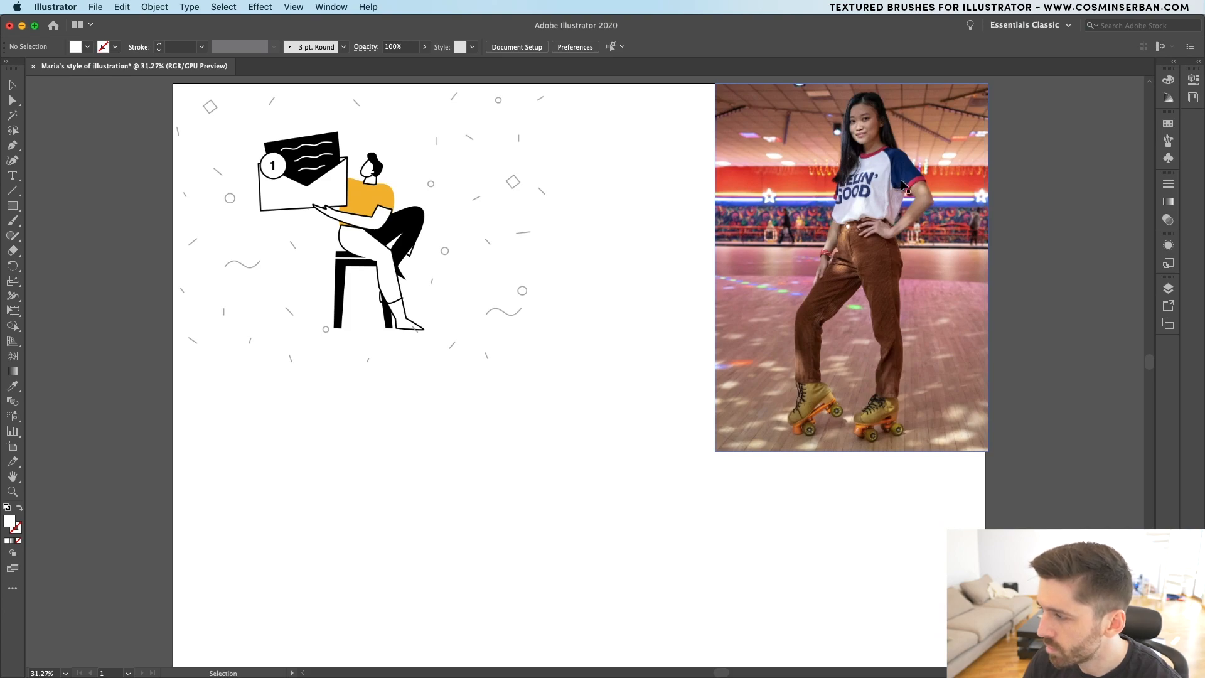
{"action": "key", "text": "i"}
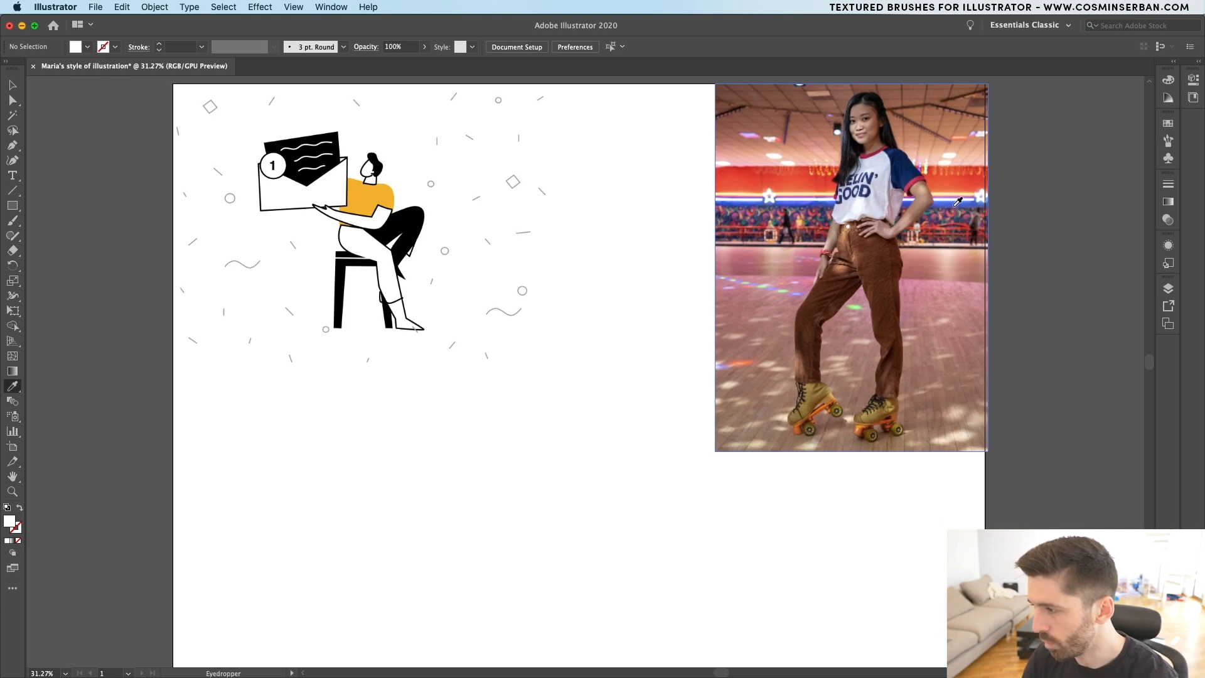
{"action": "left_click", "coordinate": [1169, 124]}
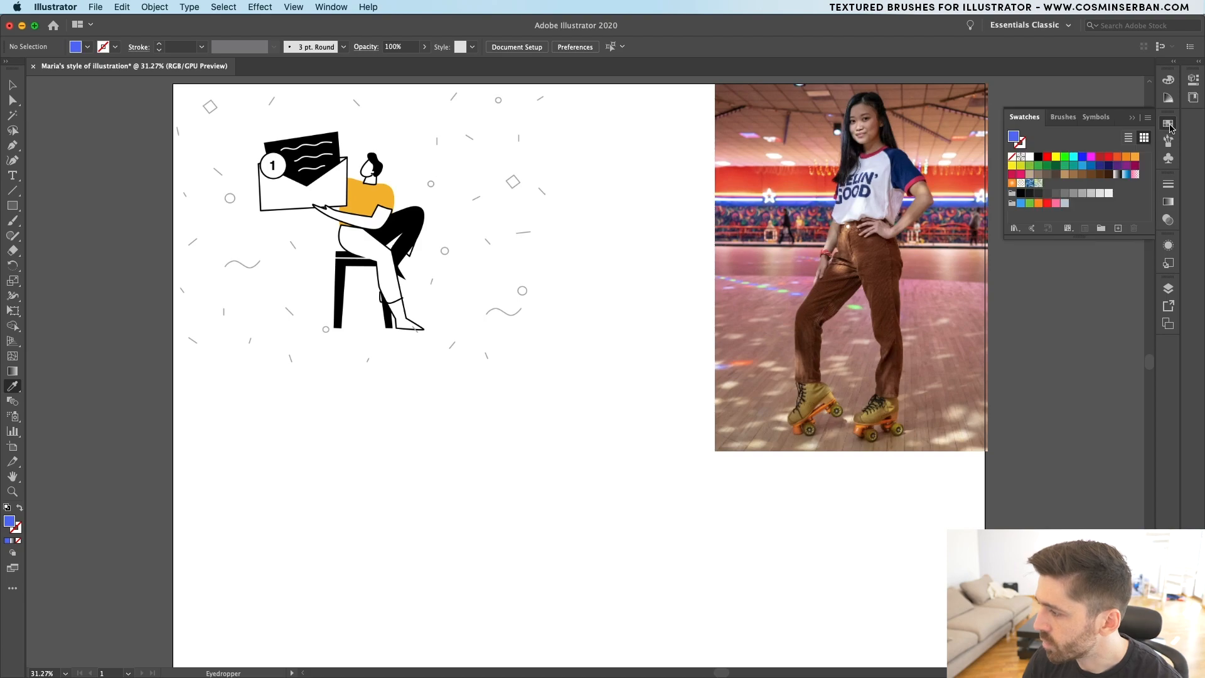
{"action": "left_click", "coordinate": [1117, 229]}
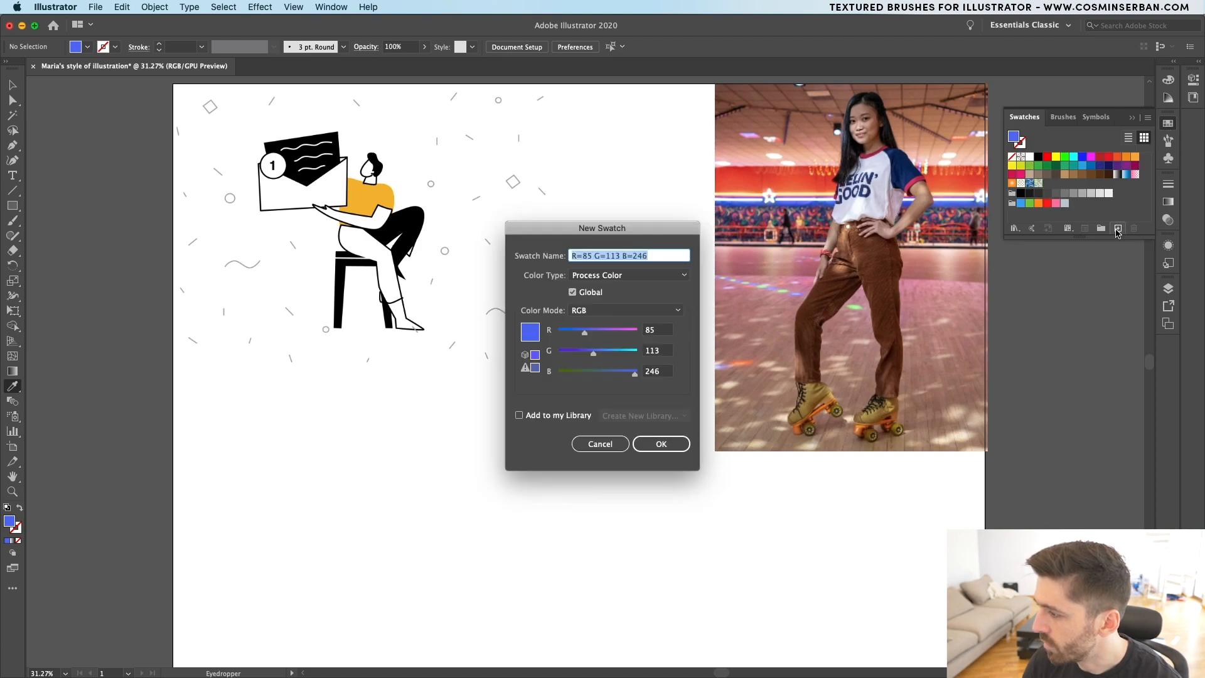
{"action": "left_click", "coordinate": [680, 445]}
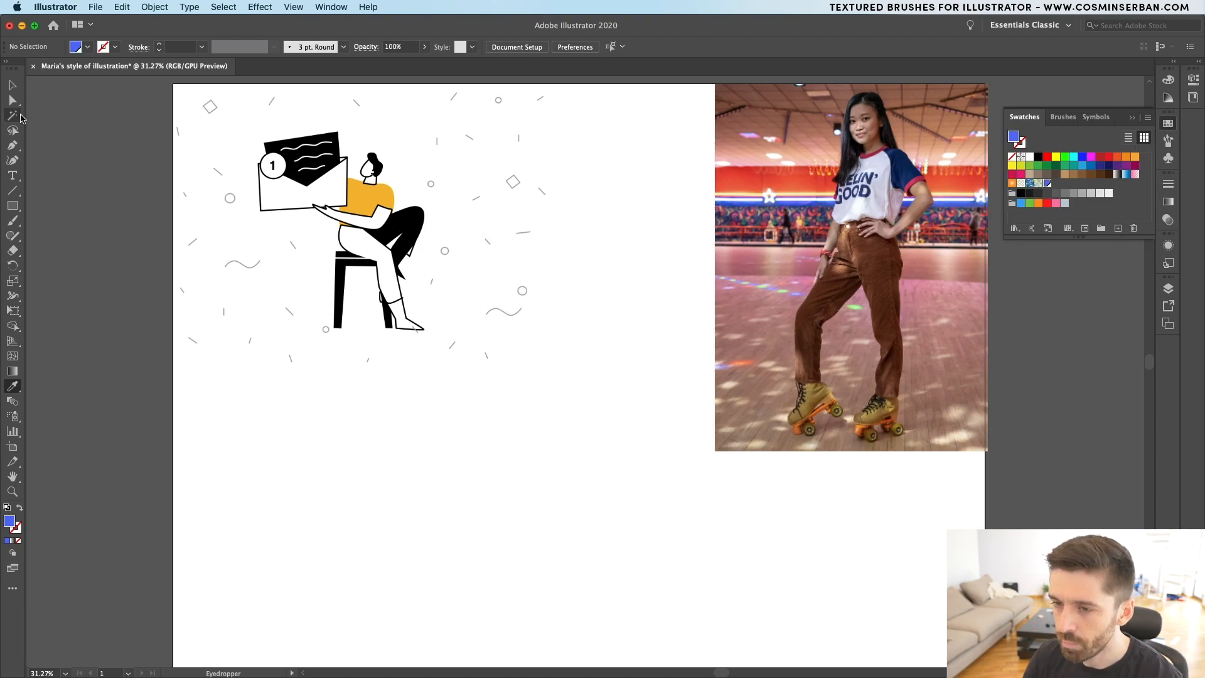
- Draw a rough blue torso shape over the skater's shirt with the Pen tool and move it to the empty area below the character illustration
{"action": "left_click", "coordinate": [13, 145]}
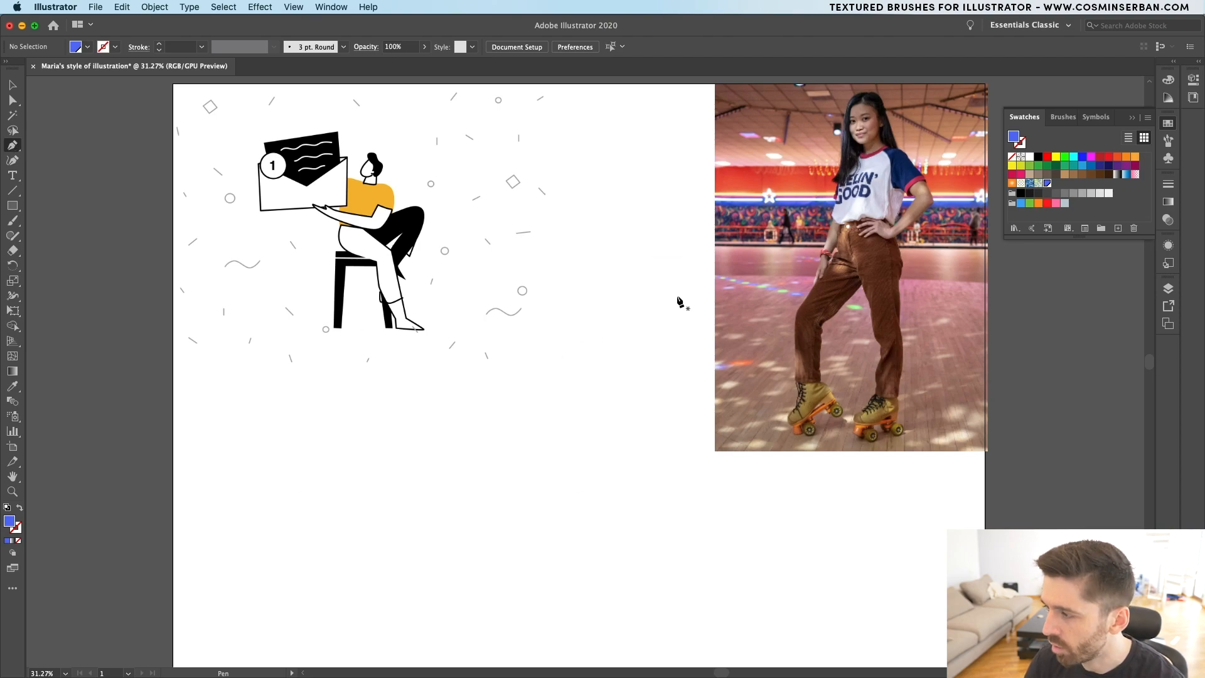
{"action": "left_click", "coordinate": [838, 225]}
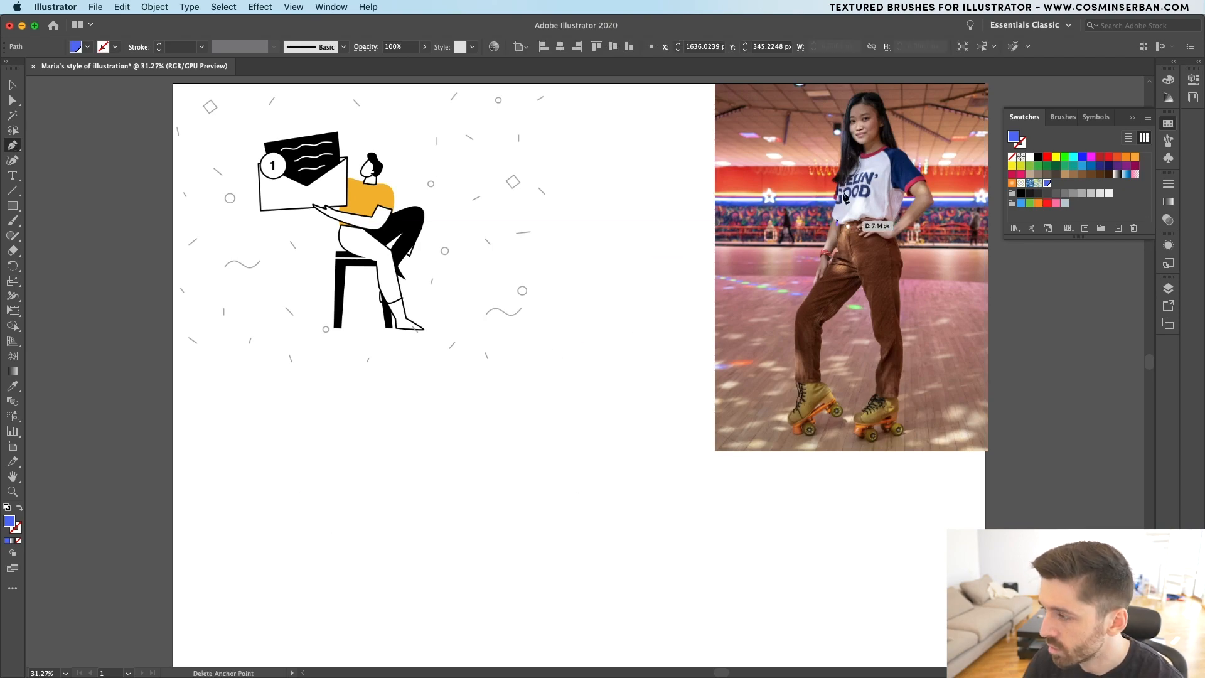
{"action": "left_click", "coordinate": [852, 159]}
{"action": "left_click_drag", "start_coordinate": [904, 184], "coordinate": [933, 222]}
{"action": "left_click", "coordinate": [838, 225]}
{"action": "key", "text": "v"}
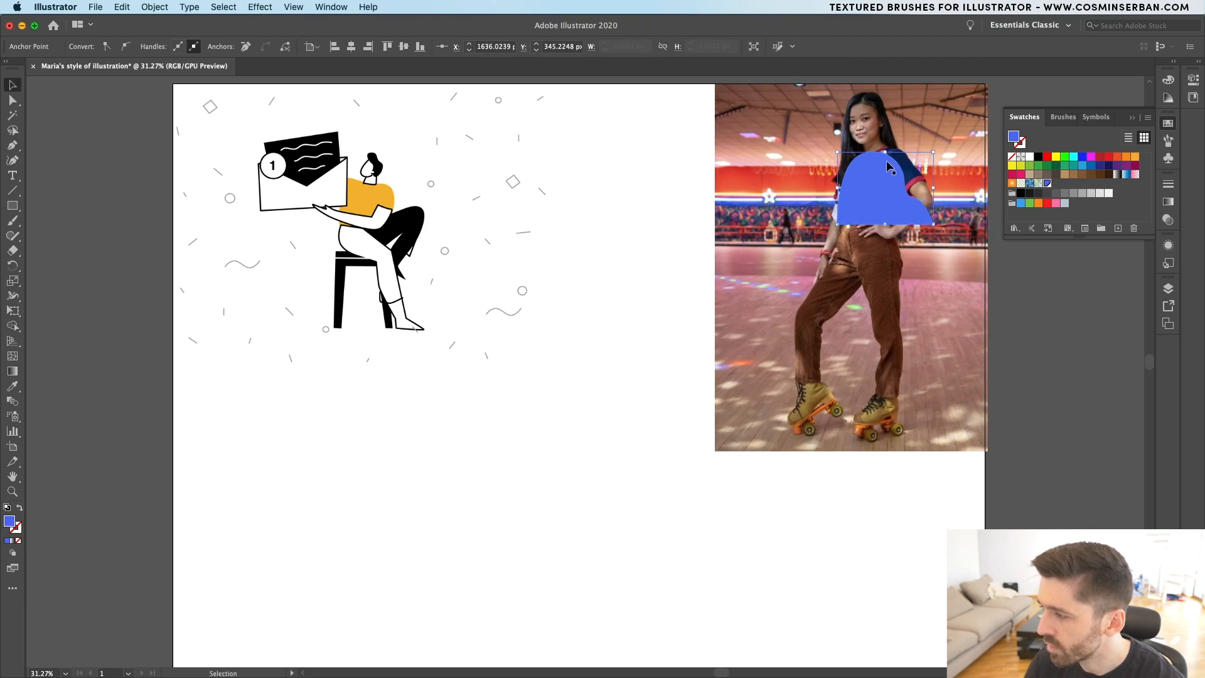
{"action": "left_click_drag", "start_coordinate": [888, 155], "coordinate": [413, 471]}
{"action": "left_click", "coordinate": [558, 496]}
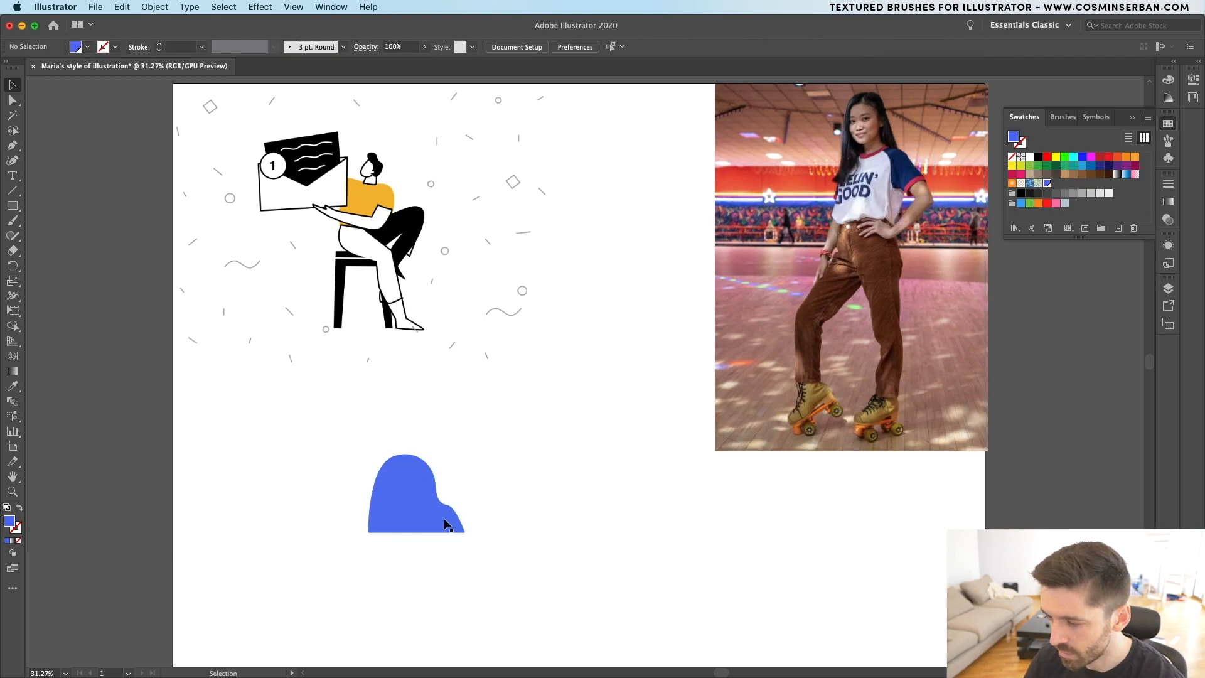
- Draw a second blue torso shape over the rough one, with a stepped wavy side about 241 px wide and 206 px high, and place it alongside
{"action": "scroll", "coordinate": [403, 469], "scroll_direction": "up", "scroll_amount": 5}
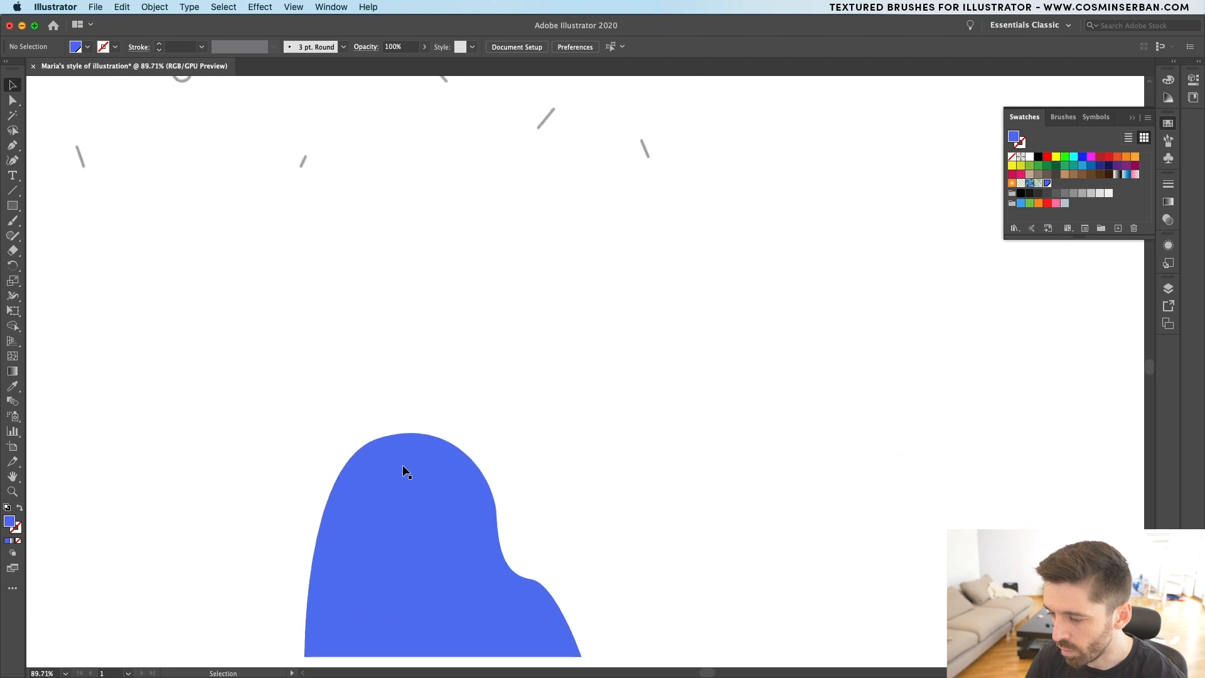
{"action": "scroll", "coordinate": [403, 470], "scroll_direction": "down", "scroll_amount": 3}
{"action": "key", "text": "p"}
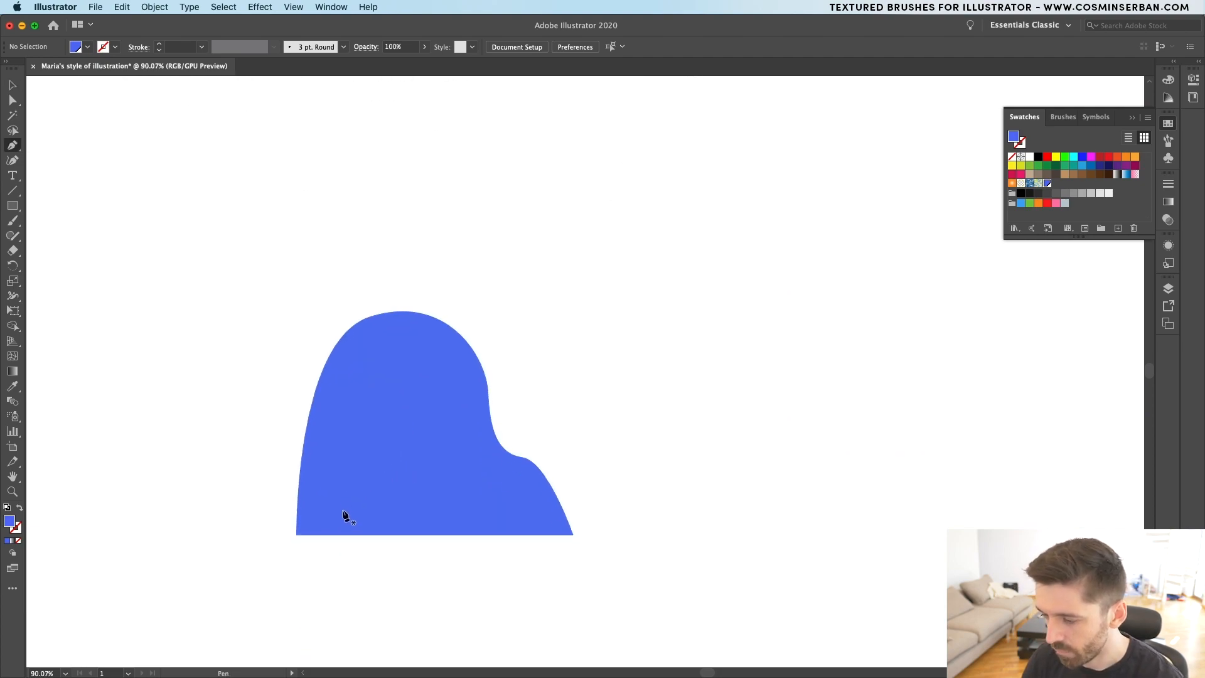
{"action": "left_click", "coordinate": [296, 536]}
{"action": "left_click_drag", "start_coordinate": [372, 294], "coordinate": [460, 287]}
{"action": "left_click_drag", "start_coordinate": [475, 339], "coordinate": [559, 460]}
{"action": "key", "text": "super+z"}
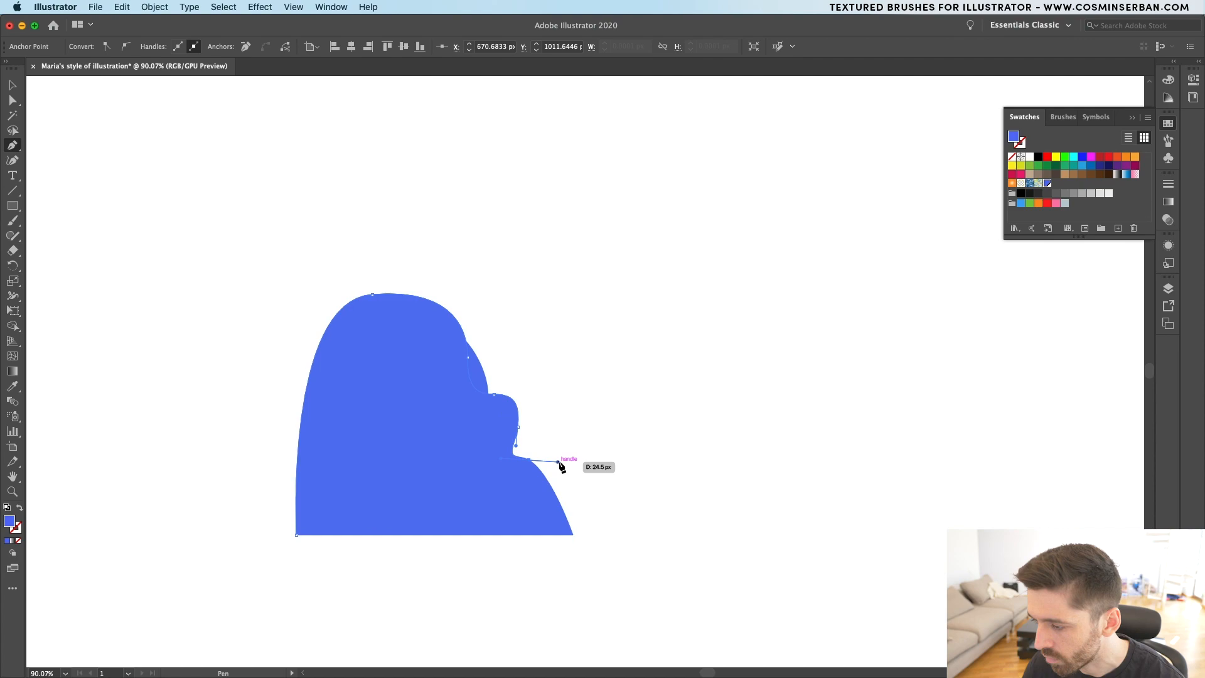
{"action": "key", "text": "super+z"}
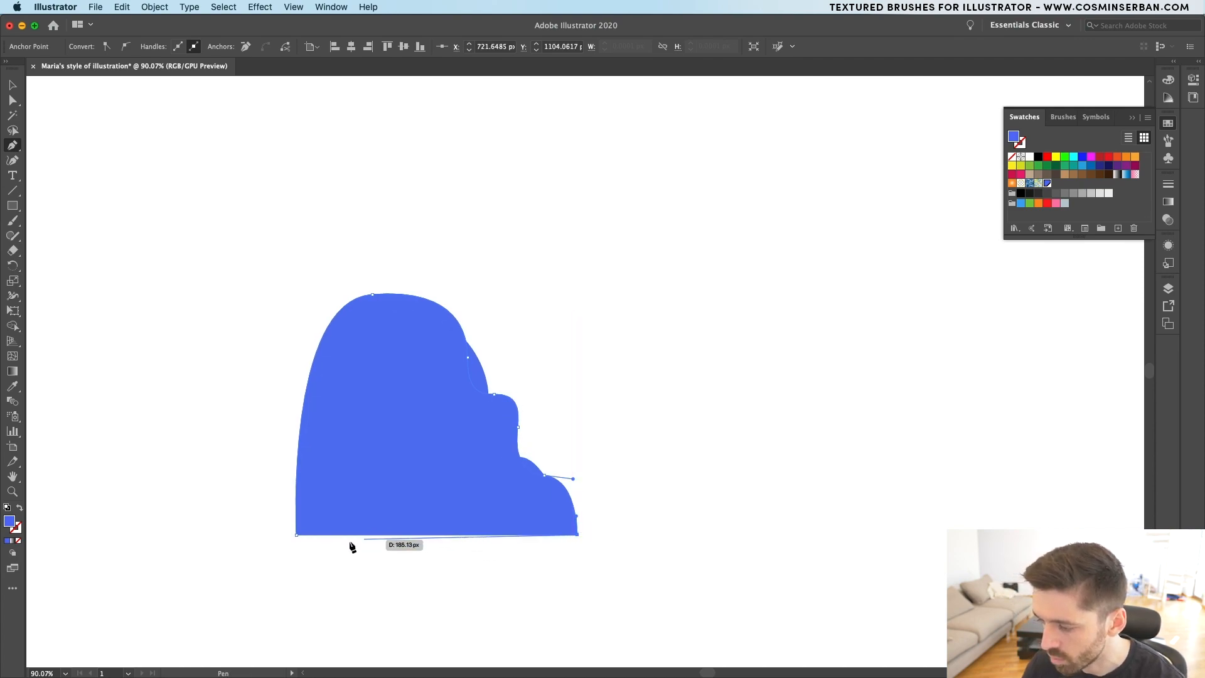
{"action": "left_click", "coordinate": [296, 535]}
{"action": "key", "text": "v"}
{"action": "left_click_drag", "start_coordinate": [422, 440], "coordinate": [776, 439]}
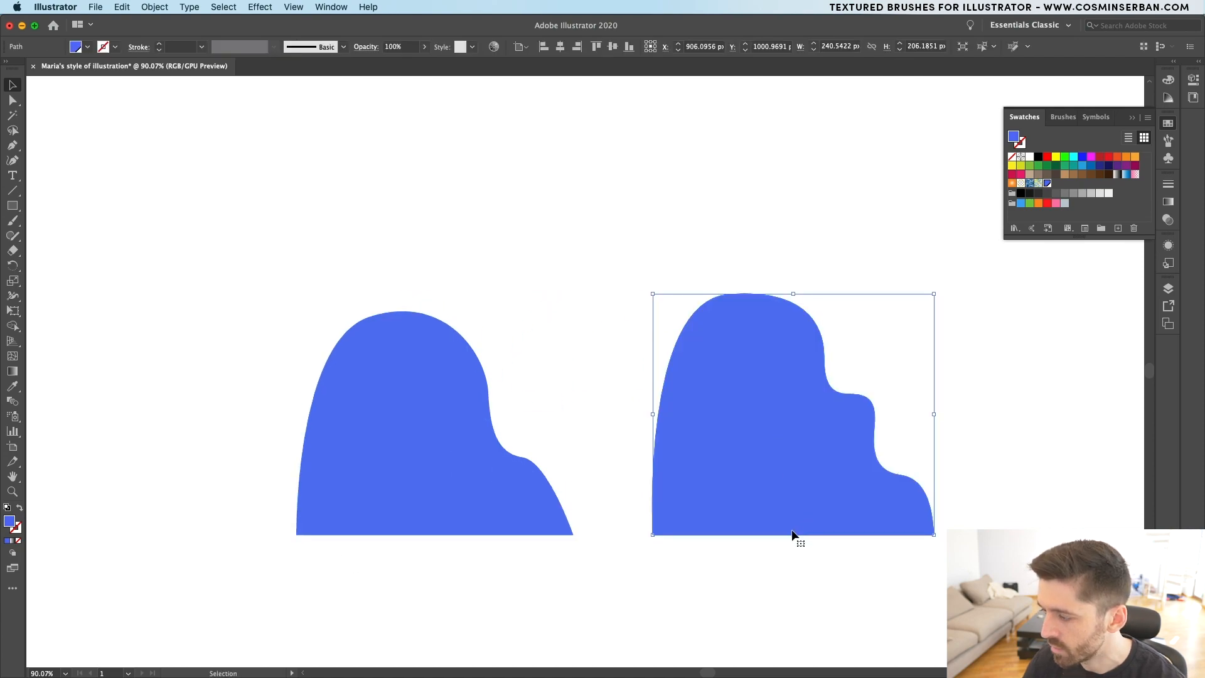
- Refine the new torso shape's wavy edge by adjusting the anchor points around its middle bump
{"action": "left_click", "coordinate": [796, 623]}
{"action": "key", "text": "a"}
{"action": "left_click", "coordinate": [875, 406]}
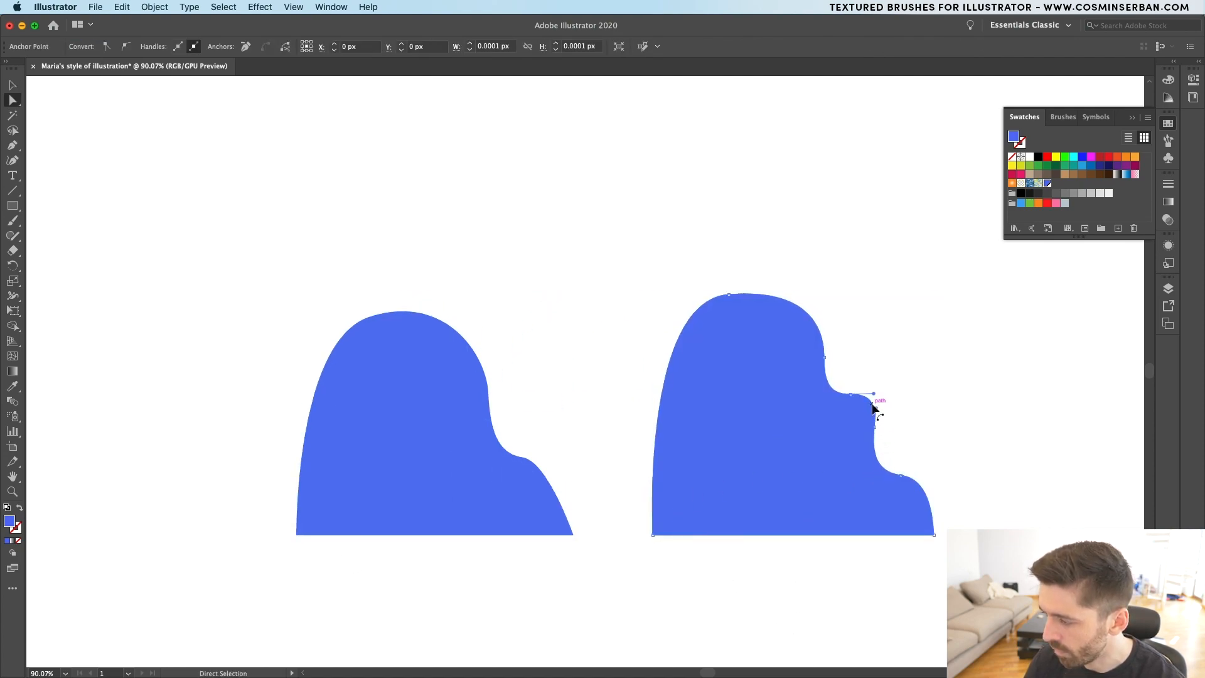
{"action": "left_click_drag", "start_coordinate": [875, 428], "coordinate": [882, 433]}
{"action": "left_click_drag", "start_coordinate": [850, 394], "coordinate": [845, 389]}
{"action": "left_click", "coordinate": [920, 456]}
- Delete the first rough torso shape and move the refined one into the empty area below the character illustration
{"action": "key", "text": "v"}
{"action": "left_click", "coordinate": [525, 479]}
{"action": "key", "text": "Delete"}
{"action": "left_click_drag", "start_coordinate": [763, 416], "coordinate": [466, 359]}
{"action": "scroll", "coordinate": [668, 468], "scroll_direction": "down", "scroll_amount": 3}
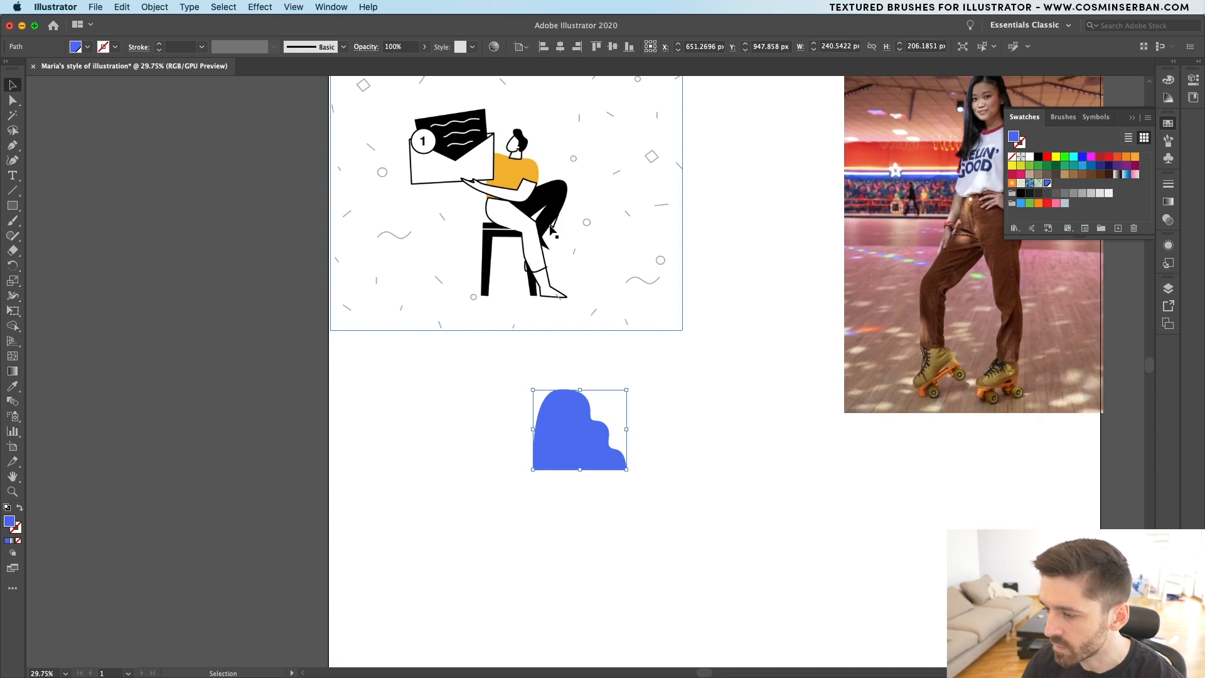
{"action": "left_click", "coordinate": [583, 376]}
{"action": "scroll", "coordinate": [582, 532], "scroll_direction": "up", "scroll_amount": 1}
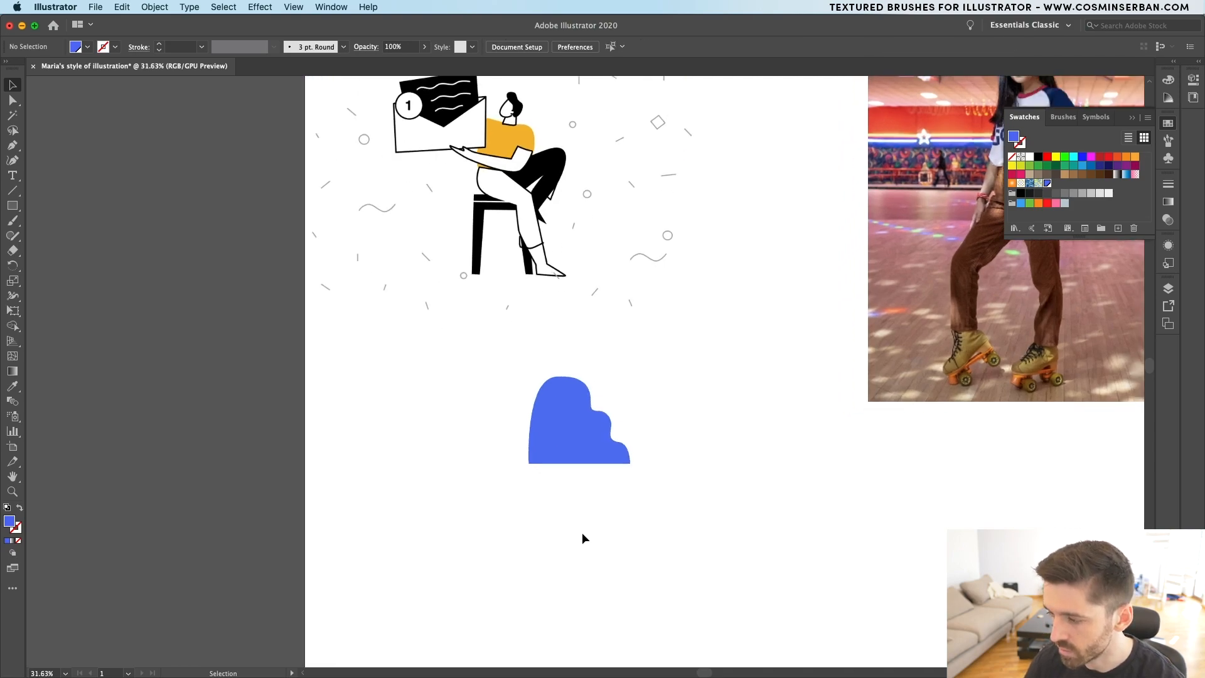
{"action": "scroll", "coordinate": [582, 532], "scroll_direction": "up", "scroll_amount": 4}
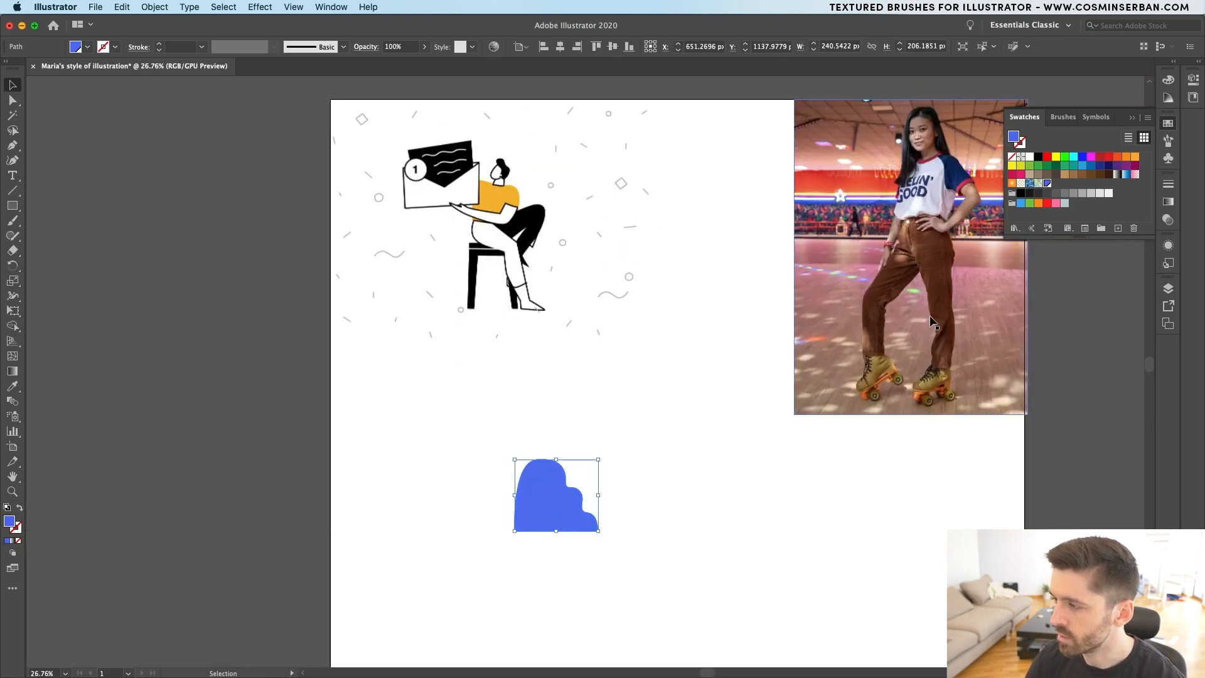
{"action": "scroll", "coordinate": [930, 319], "scroll_direction": "right", "scroll_amount": 3}
{"action": "scroll", "coordinate": [930, 319], "scroll_direction": "up", "scroll_amount": 2}
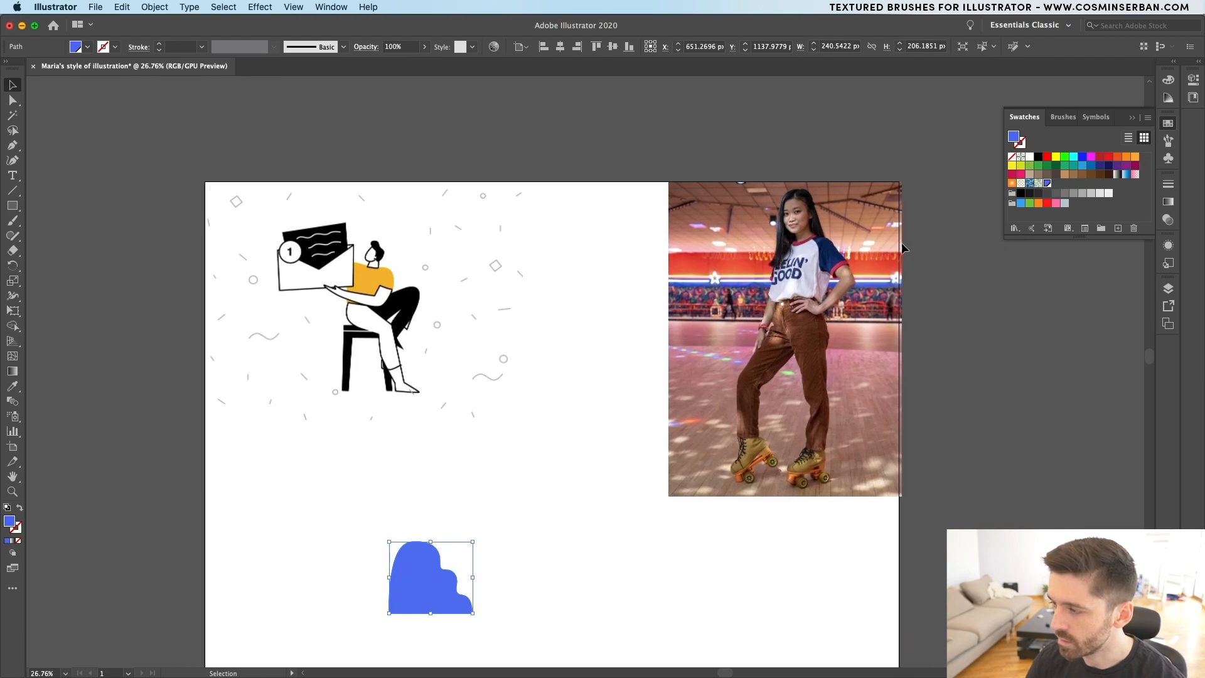
- Trace the skater's cheek and jawline with an open curved Pen path about 61 px wide and 90 px high
{"action": "scroll", "coordinate": [830, 208], "scroll_direction": "up", "scroll_amount": 10}
{"action": "key", "text": "p"}
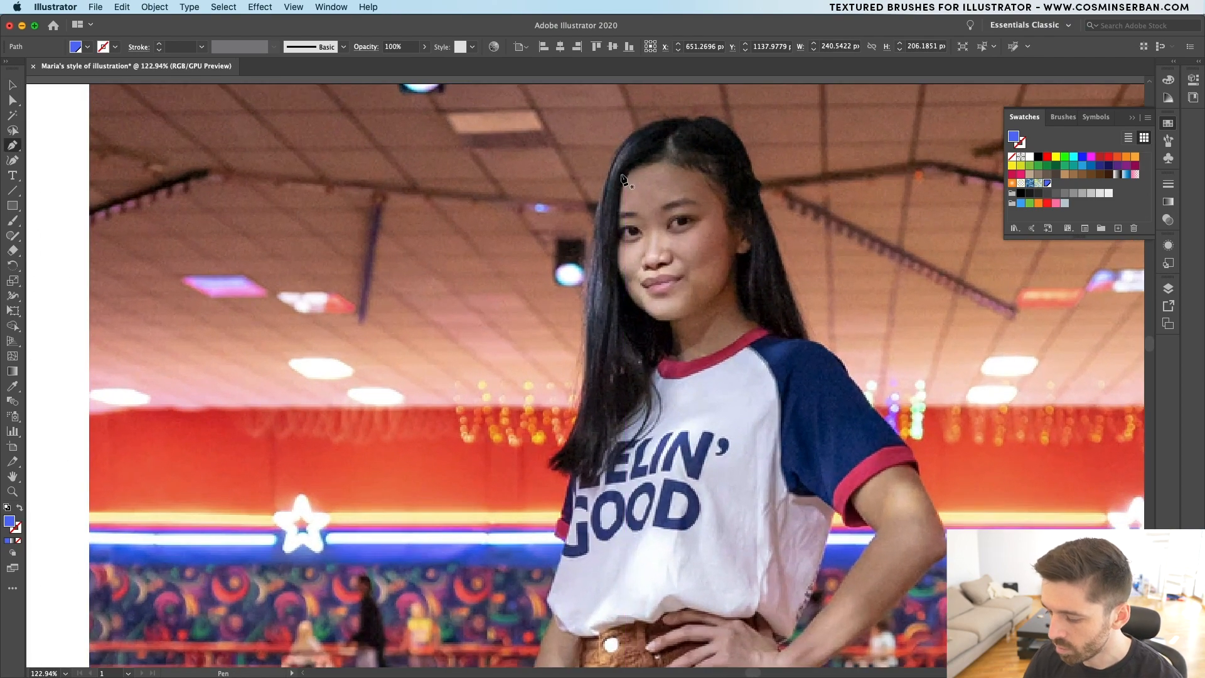
{"action": "left_click", "coordinate": [622, 175]}
{"action": "left_click_drag", "start_coordinate": [648, 318], "coordinate": [699, 321]}
{"action": "left_click", "coordinate": [712, 305]}
{"action": "key", "text": "v"}
- Give the jawline path a white fill and a 6 pt black stroke
{"action": "left_click", "coordinate": [76, 47]}
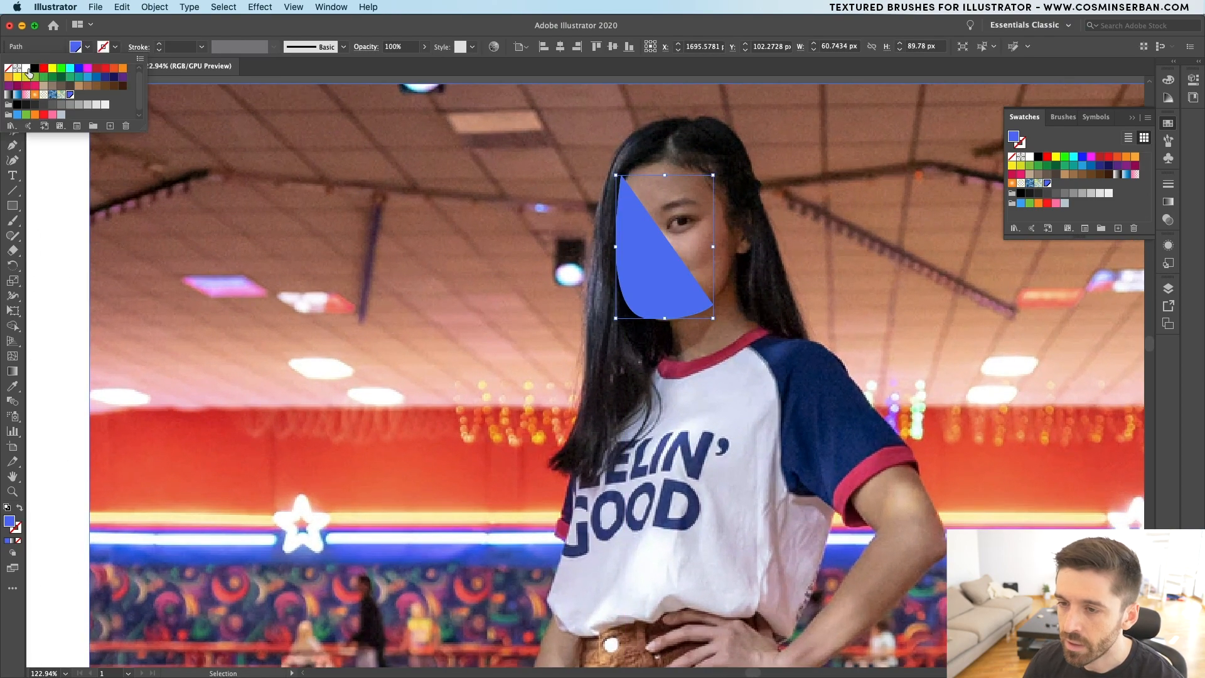
{"action": "left_click", "coordinate": [27, 69]}
{"action": "left_click", "coordinate": [114, 47]}
{"action": "left_click", "coordinate": [34, 68]}
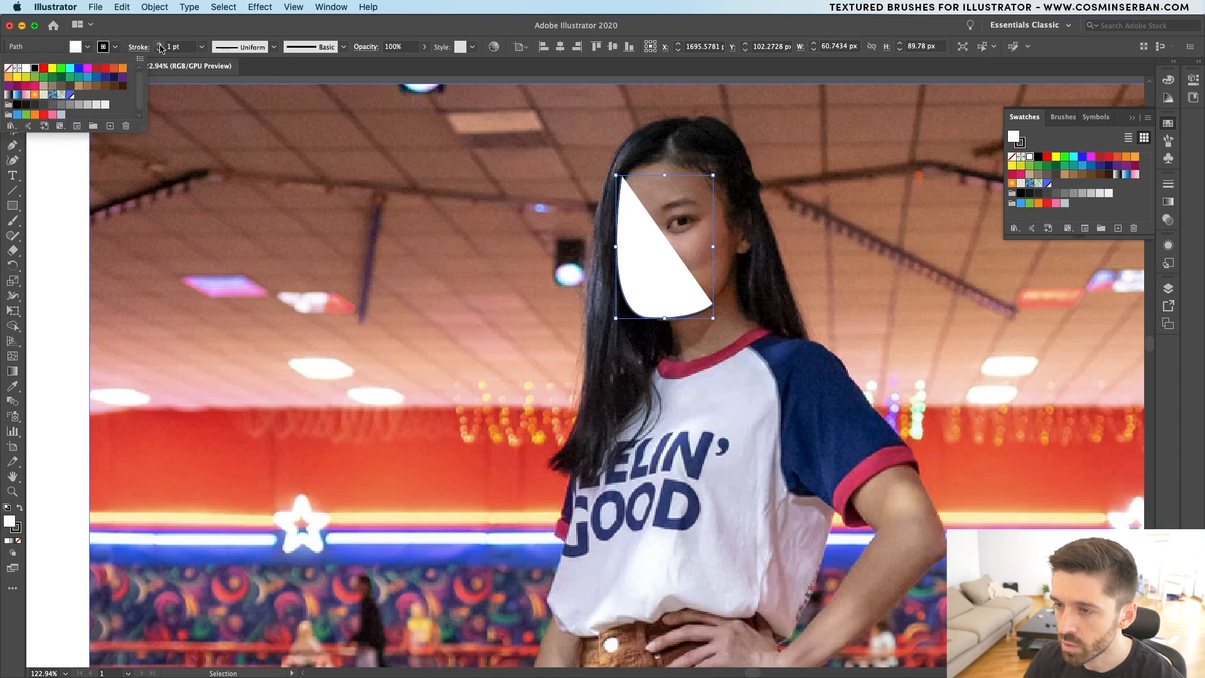
{"action": "left_click", "coordinate": [160, 45]}
- Continue the face path from its forehead end around the back of the head and neck, ending under the jaw
{"action": "key", "text": "p"}
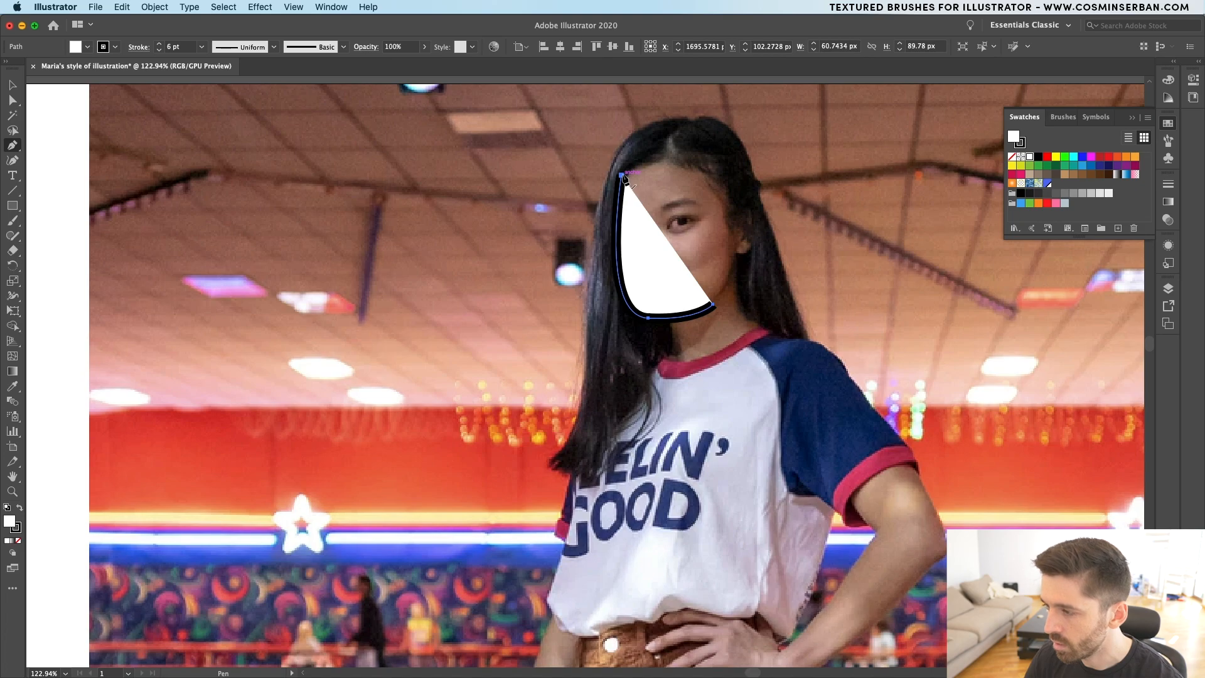
{"action": "left_click", "coordinate": [623, 176]}
{"action": "left_click_drag", "start_coordinate": [741, 206], "coordinate": [746, 306]}
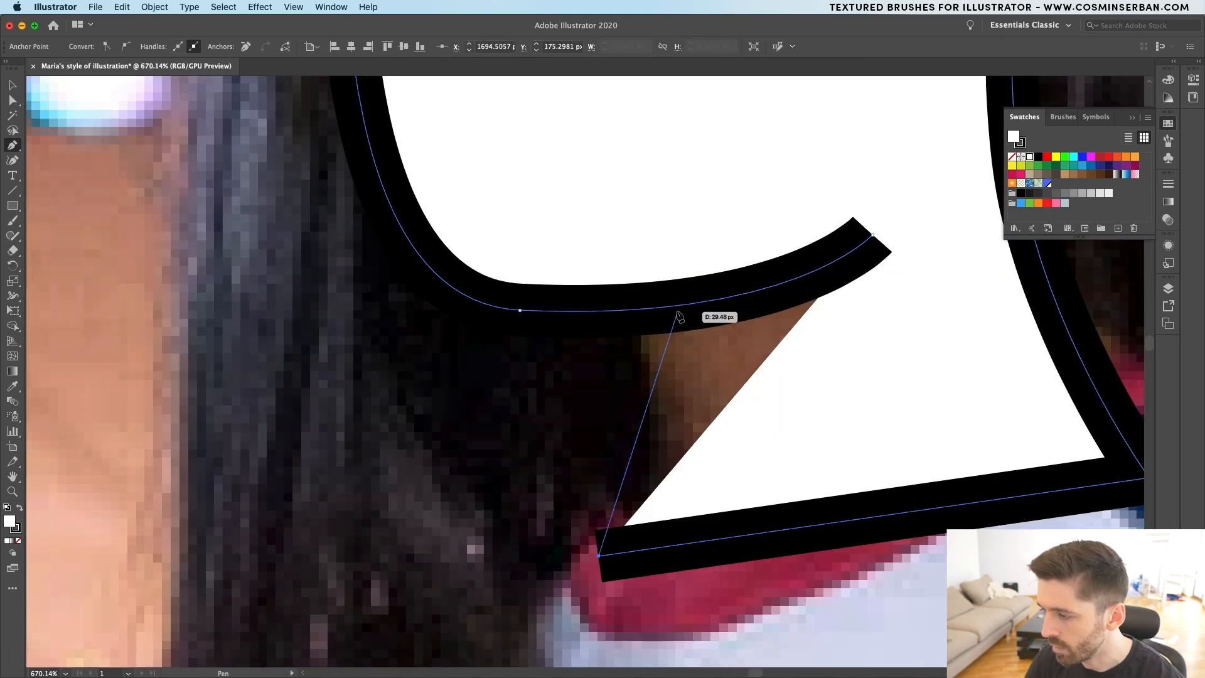
{"action": "left_click", "coordinate": [678, 312]}
{"action": "key", "text": "v"}
- Move the finished head and neck shape from the photo onto the top of the blue torso
{"action": "scroll", "coordinate": [678, 312], "scroll_direction": "down", "scroll_amount": 10}
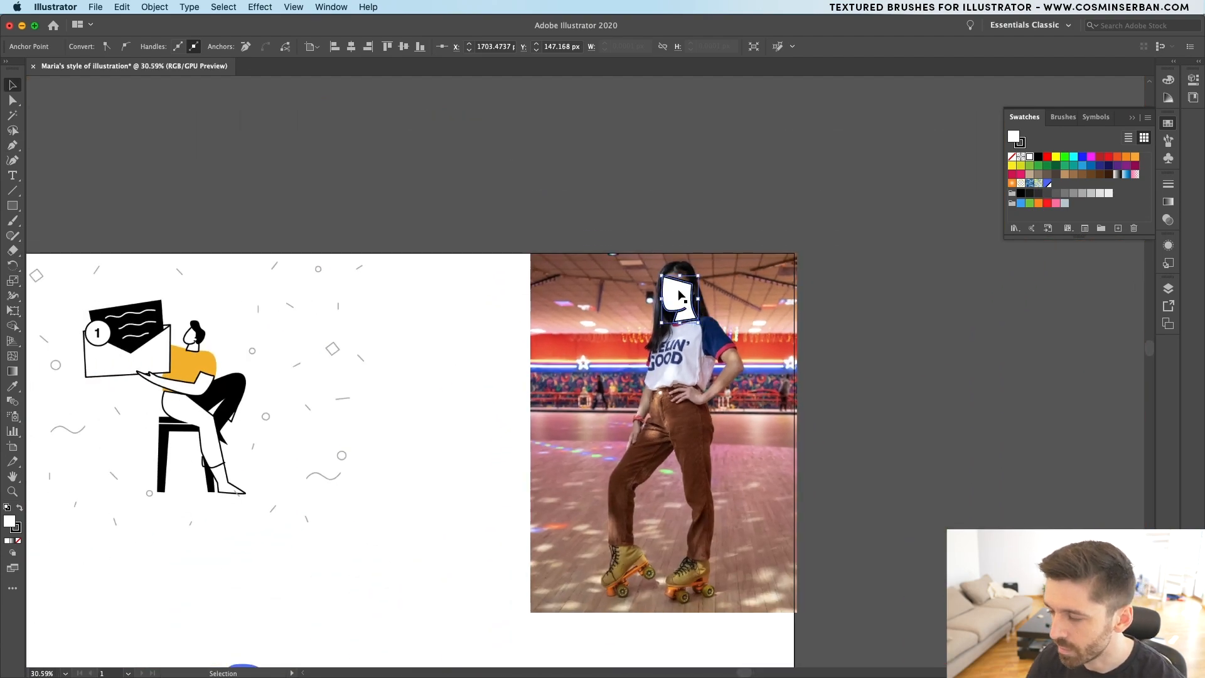
{"action": "key", "text": "space"}
{"action": "left_click_drag", "start_coordinate": [677, 290], "coordinate": [747, 109]}
{"action": "left_click_drag", "start_coordinate": [747, 109], "coordinate": [305, 446]}
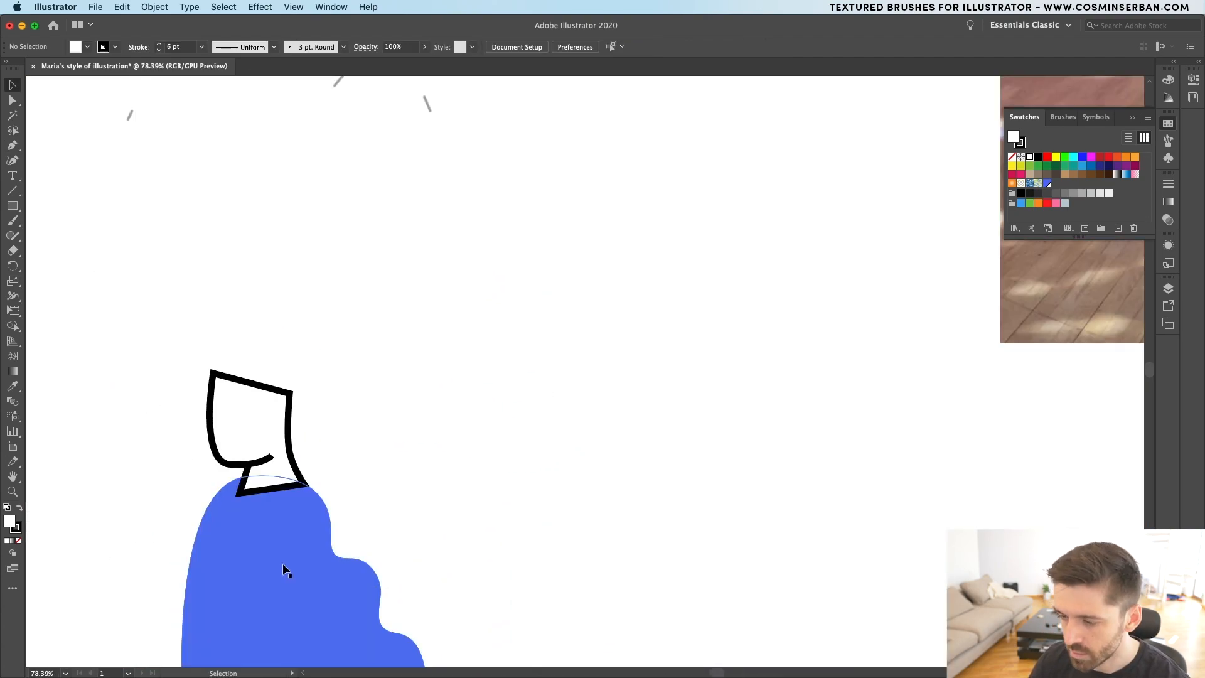
- Enlarge the blue torso to about 289 px by 250 px and position it under the neck
{"action": "left_click", "coordinate": [283, 563]}
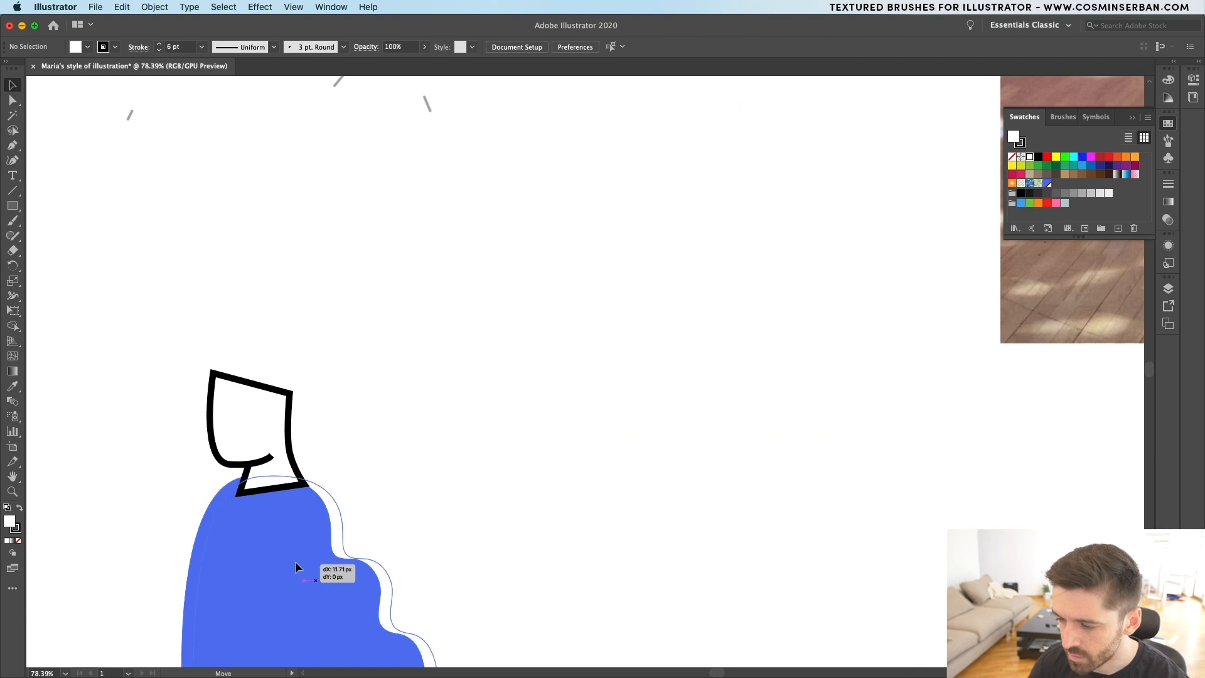
{"action": "scroll", "coordinate": [295, 561], "scroll_direction": "down", "scroll_amount": 5}
{"action": "mouse_move", "coordinate": [362, 524]}
{"action": "left_mouse_down"}
{"action": "mouse_move", "coordinate": [385, 504]}
{"action": "mouse_move", "coordinate": [373, 512]}
{"action": "left_mouse_up"}
{"action": "mouse_move", "coordinate": [300, 577]}
{"action": "left_mouse_down"}
{"action": "mouse_move", "coordinate": [301, 612]}
{"action": "mouse_move", "coordinate": [308, 588]}
{"action": "left_mouse_up"}
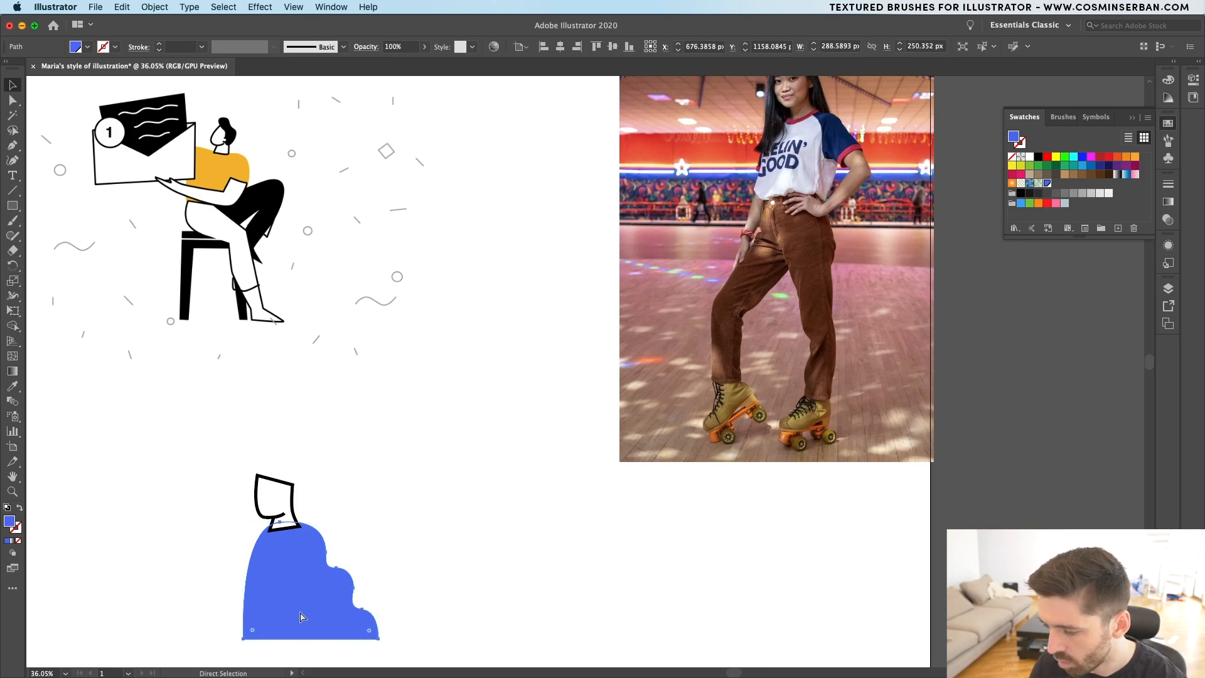
- Bring the blue torso to the front so that it covers the base of the neck
{"action": "right_click", "coordinate": [300, 616]}
{"action": "mouse_move", "coordinate": [304, 614]}
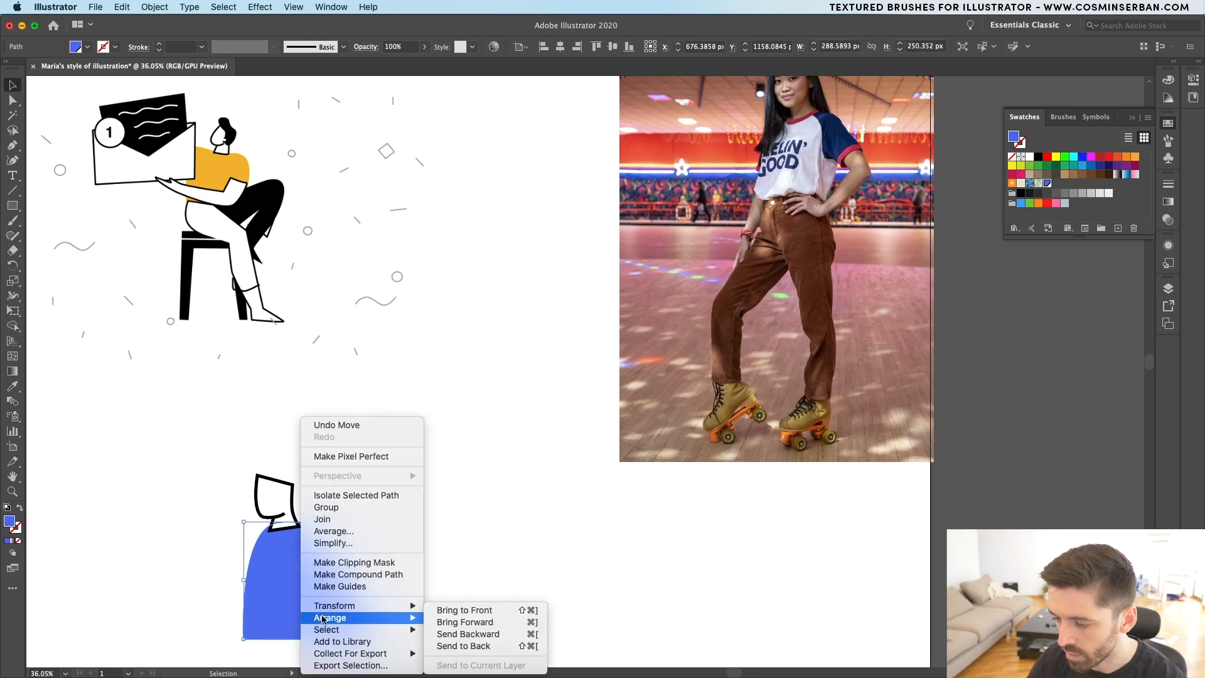
{"action": "left_click", "coordinate": [462, 615]}
{"action": "left_click", "coordinate": [441, 507]}
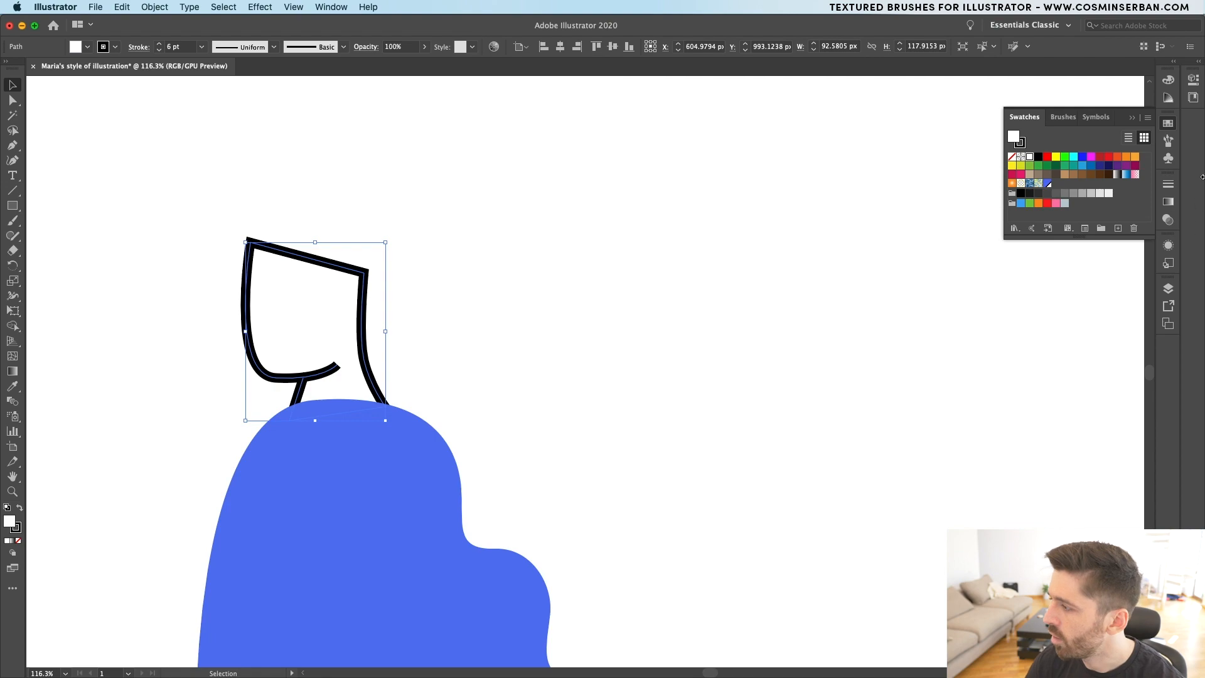
- Give the head outline's stroke round caps and round corner joins
{"action": "left_click", "coordinate": [1168, 185]}
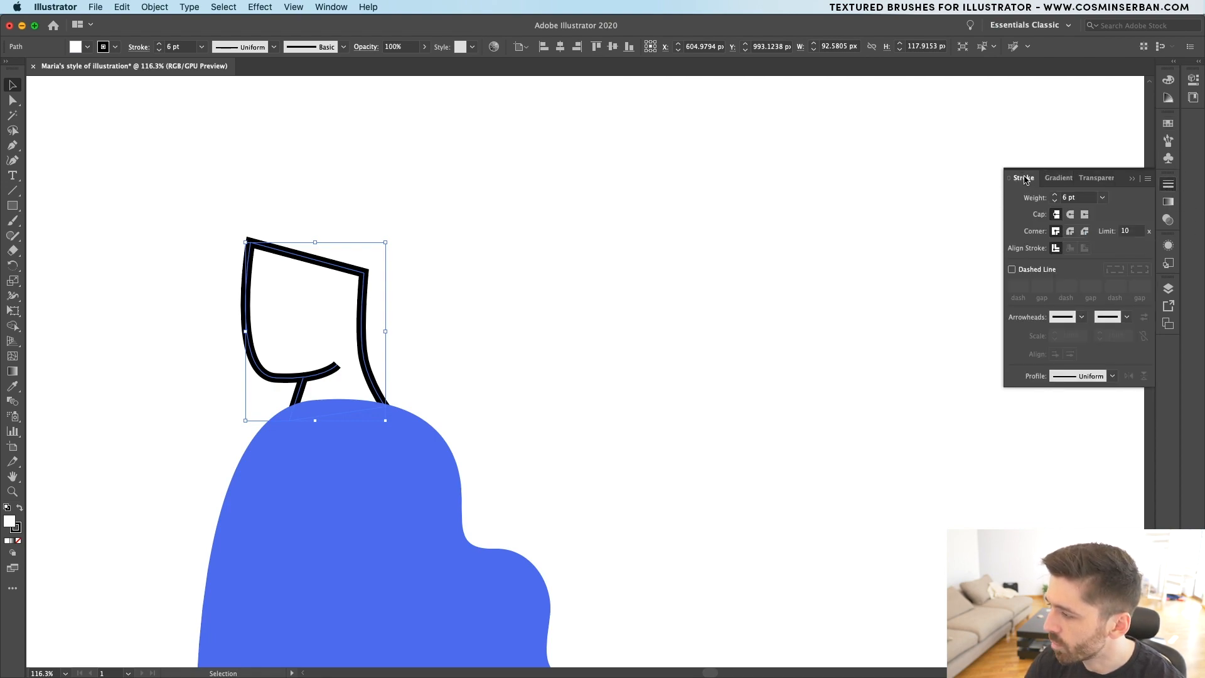
{"action": "left_click", "coordinate": [1070, 232]}
{"action": "key", "text": "super+0"}
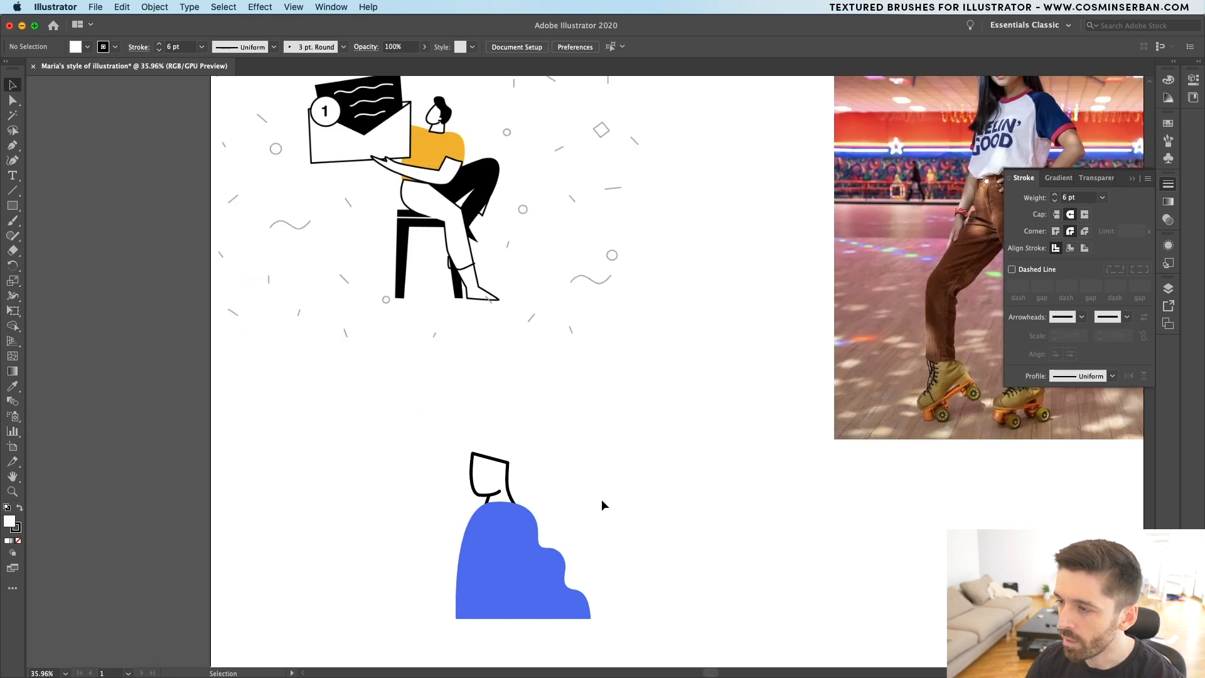
{"action": "left_click", "coordinate": [601, 502]}
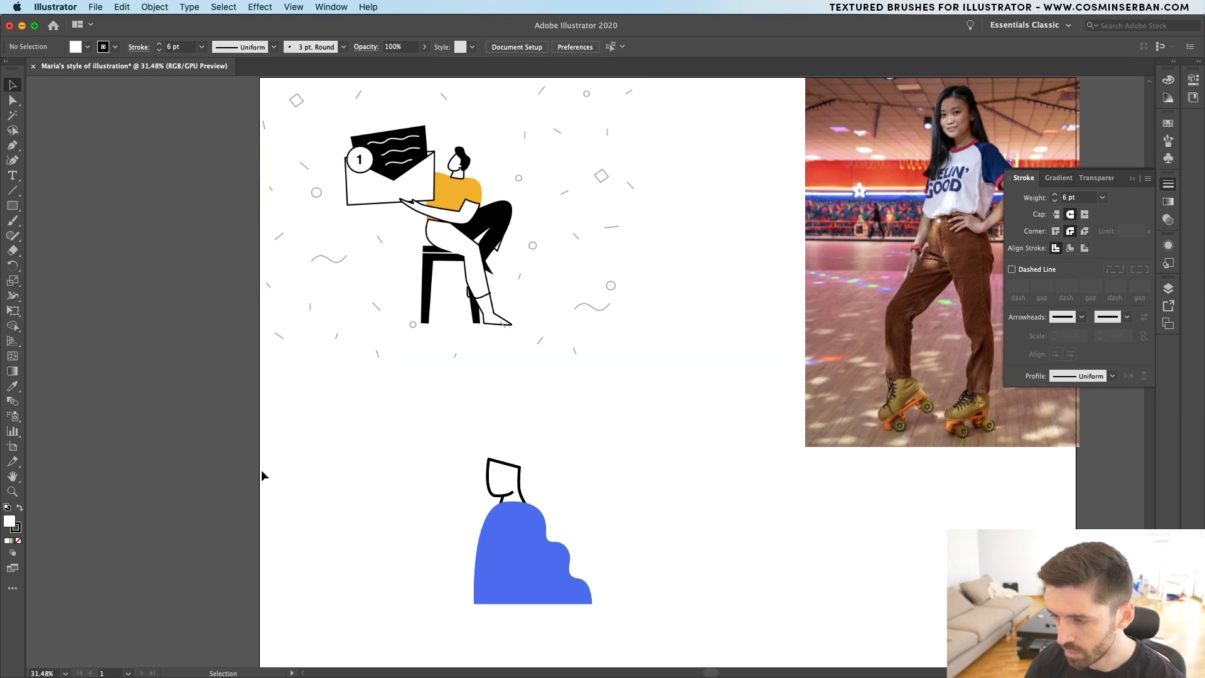
- Sample black from the reference illustration and draw a closed, large wavy hair shape flowing back from the head with the Pen tool
{"action": "key", "text": "i"}
{"action": "left_click", "coordinate": [506, 200]}
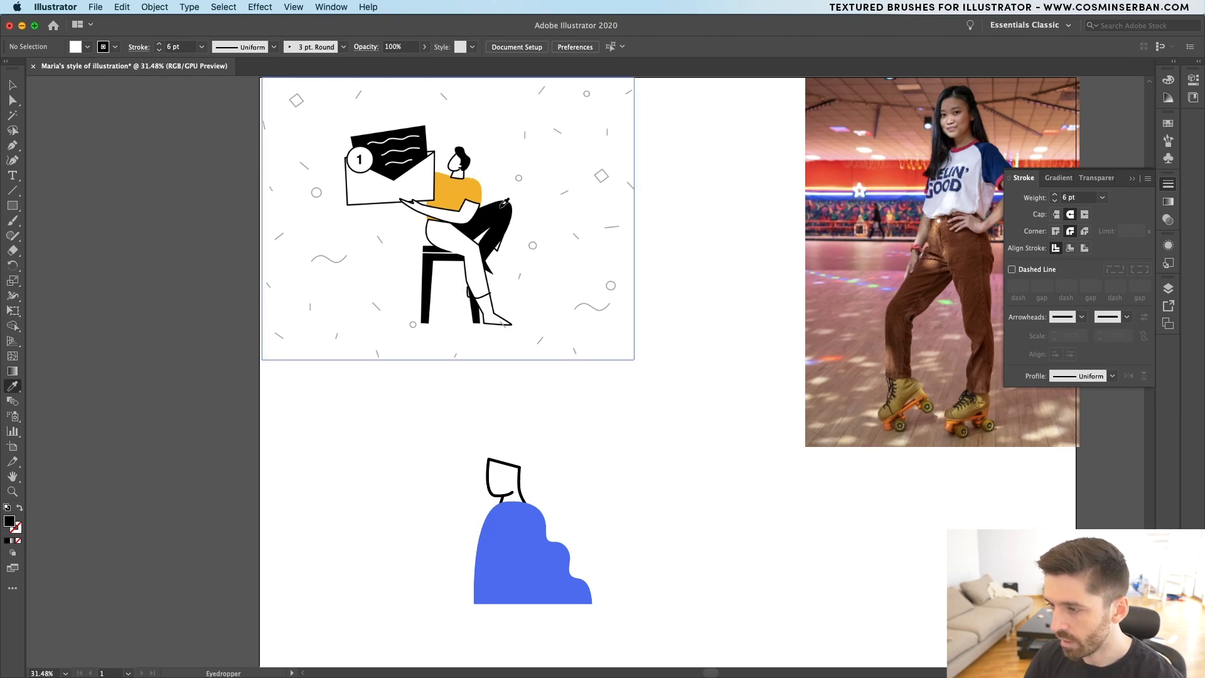
{"action": "key", "text": "p"}
{"action": "mouse_move", "coordinate": [484, 553]}
{"action": "left_mouse_down"}
{"action": "mouse_move", "coordinate": [463, 542]}
{"action": "mouse_move", "coordinate": [480, 507]}
{"action": "left_mouse_up"}
{"action": "left_click_drag", "start_coordinate": [465, 477], "coordinate": [451, 464]}
{"action": "left_click_drag", "start_coordinate": [506, 436], "coordinate": [557, 441]}
{"action": "scroll", "coordinate": [559, 446], "scroll_direction": "down", "scroll_amount": 2}
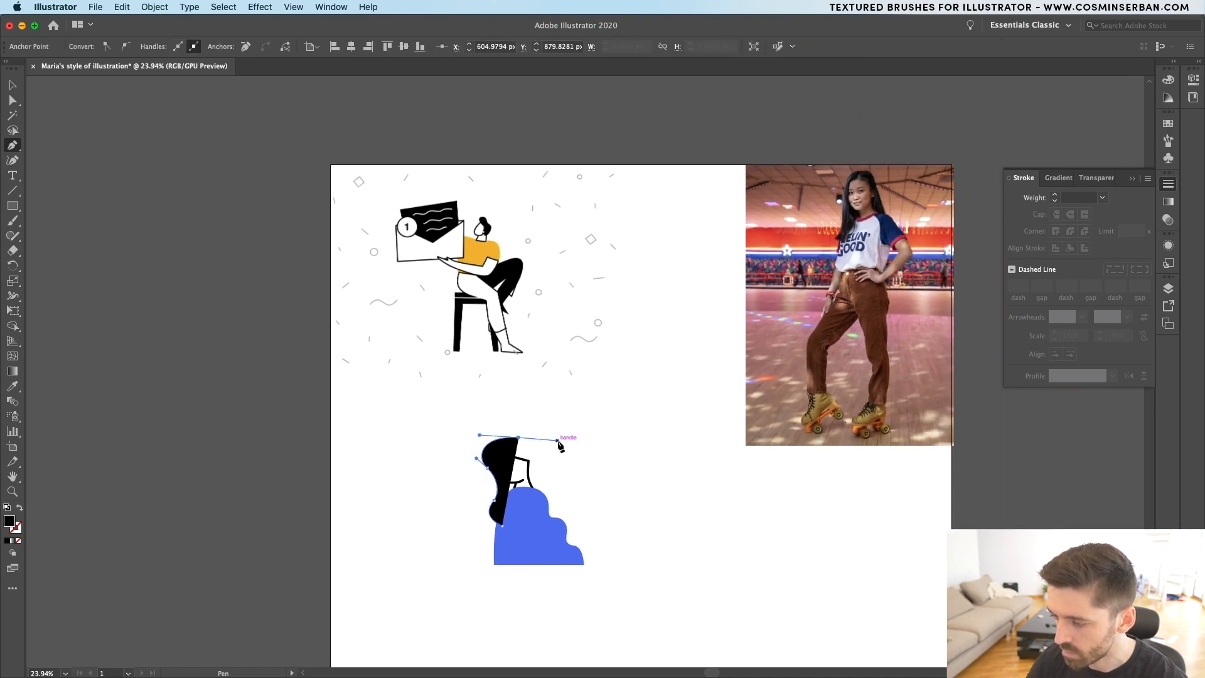
{"action": "left_click_drag", "start_coordinate": [584, 465], "coordinate": [618, 462]}
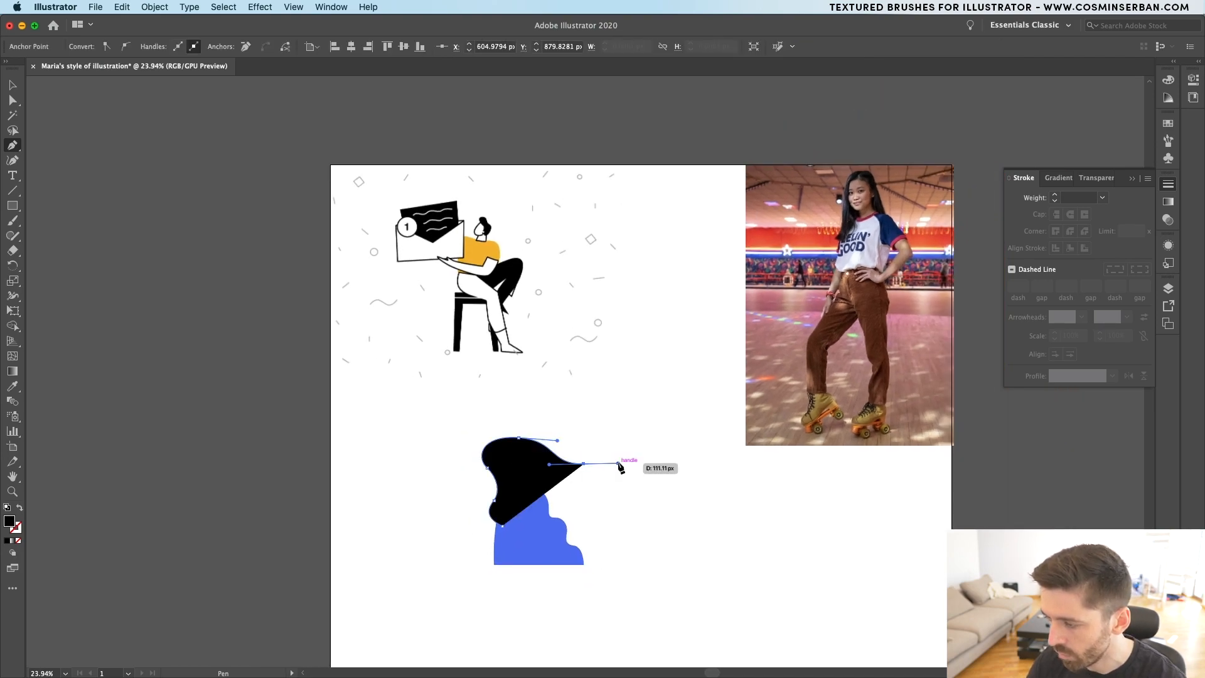
{"action": "left_click_drag", "start_coordinate": [645, 507], "coordinate": [643, 529]}
{"action": "left_click_drag", "start_coordinate": [712, 564], "coordinate": [708, 621]}
{"action": "left_click_drag", "start_coordinate": [558, 615], "coordinate": [531, 554]}
{"action": "left_click", "coordinate": [505, 530]}
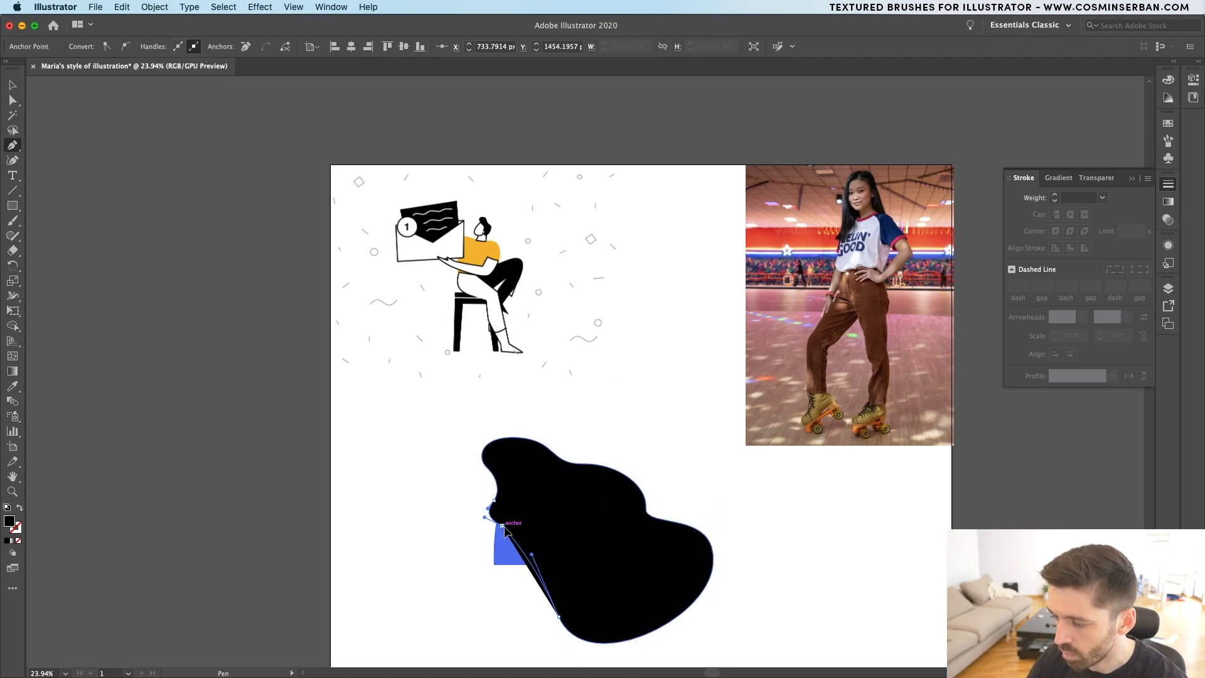
- Send the black hair shape to the back, behind the face and torso
{"action": "key", "text": "v"}
{"action": "right_click", "coordinate": [587, 532]}
{"action": "mouse_move", "coordinate": [662, 618]}
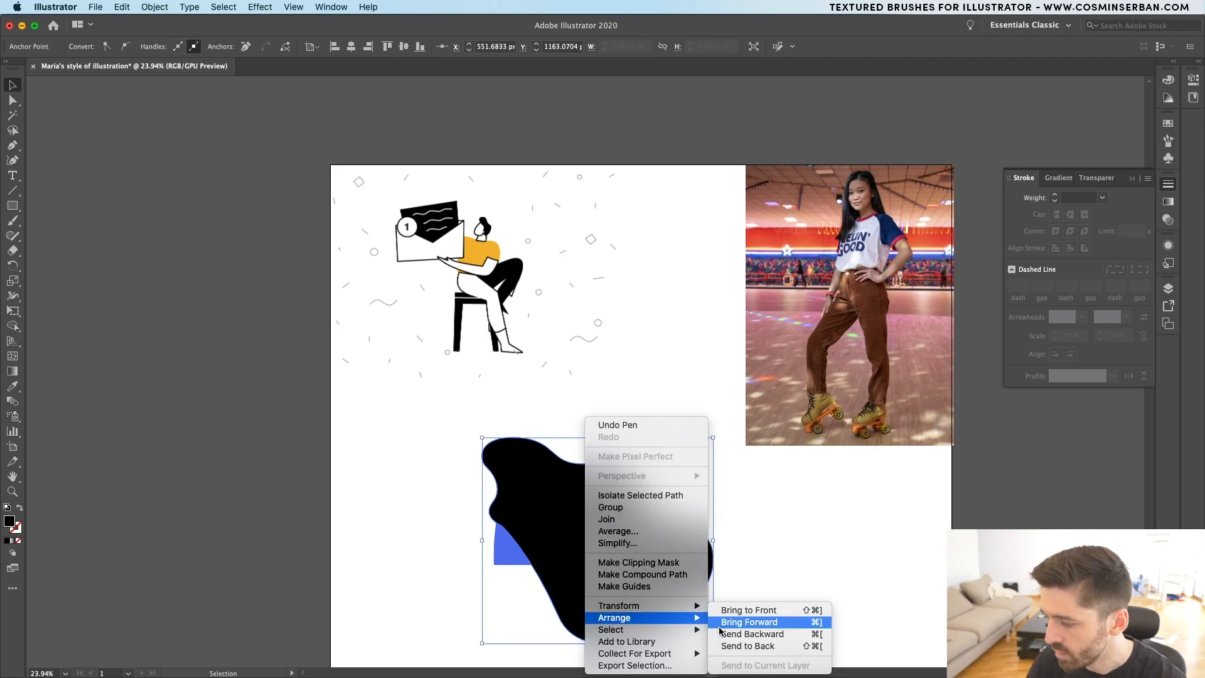
{"action": "left_click", "coordinate": [778, 647]}
{"action": "left_click", "coordinate": [789, 566]}
- Draw a straight slanted guideline for the front leg from just below the torso down to the foot
{"action": "scroll", "coordinate": [613, 470], "scroll_direction": "down", "scroll_amount": 5}
{"action": "scroll", "coordinate": [571, 473], "scroll_direction": "up", "scroll_amount": 5}
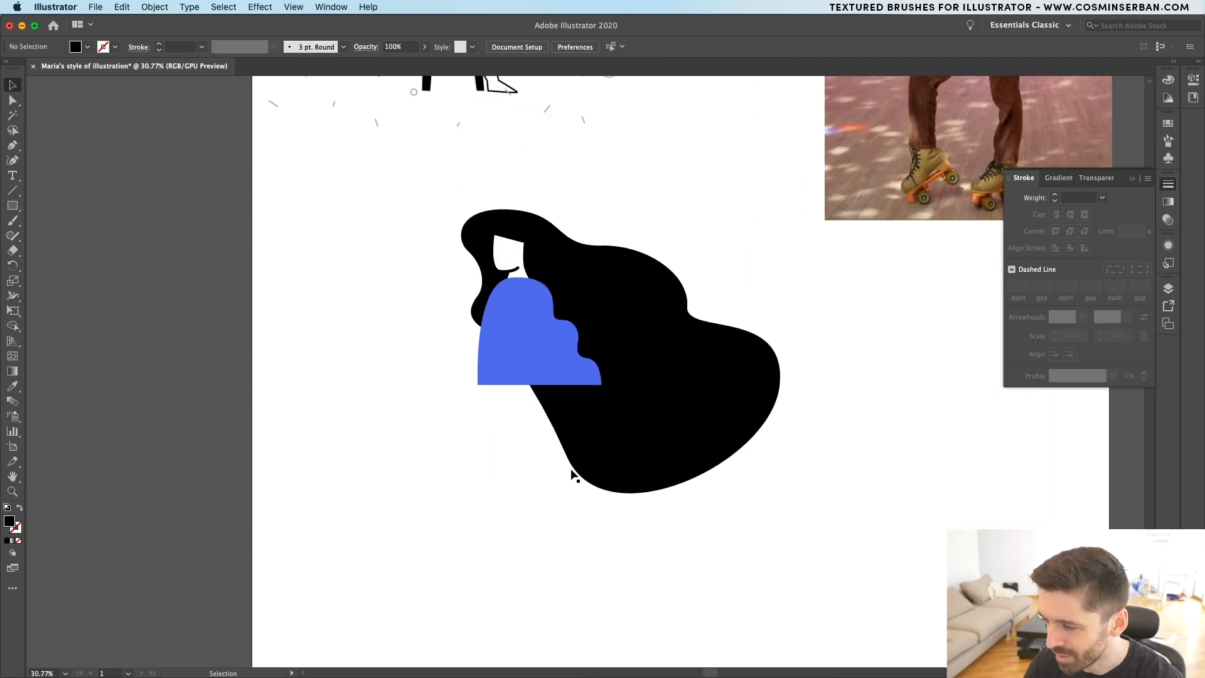
{"action": "scroll", "coordinate": [498, 460], "scroll_direction": "down", "scroll_amount": 4}
{"action": "scroll", "coordinate": [498, 460], "scroll_direction": "down", "scroll_amount": 1}
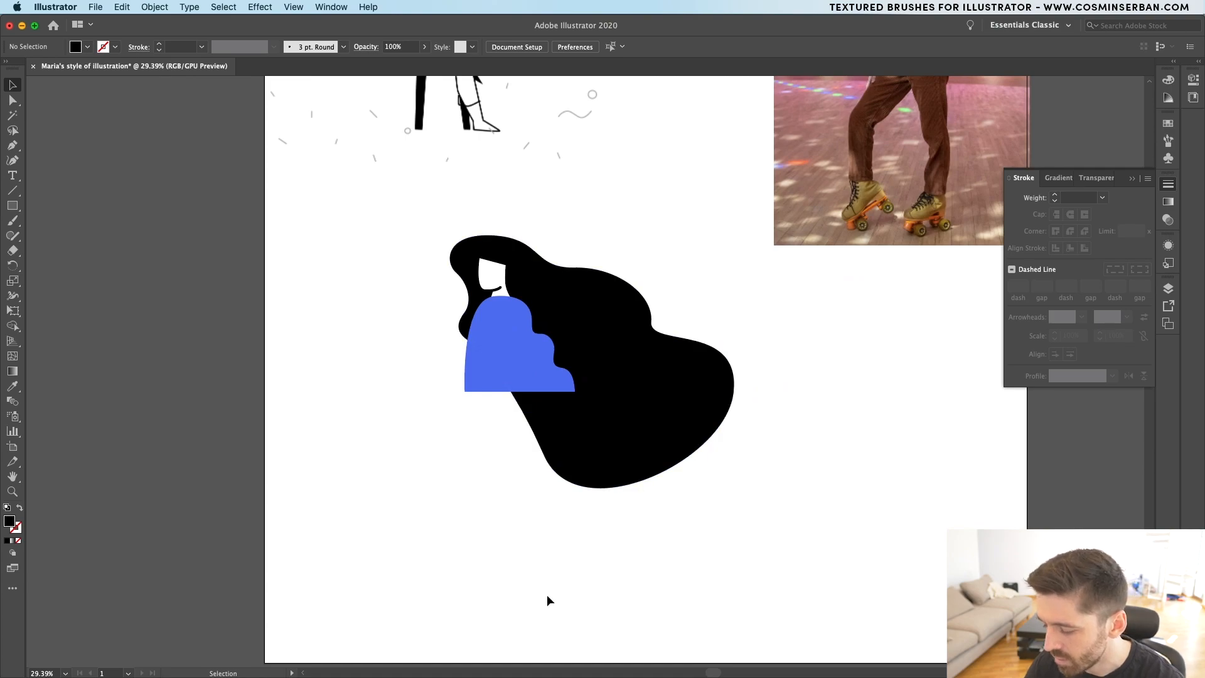
{"action": "key", "text": "p"}
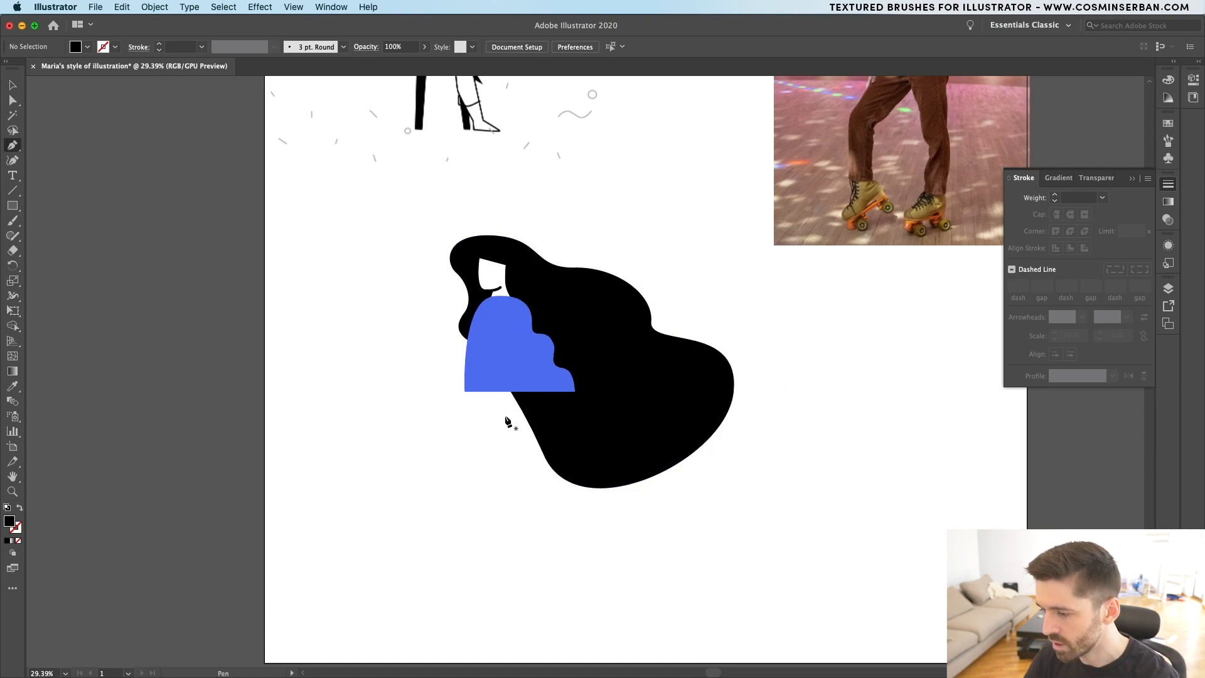
{"action": "left_click", "coordinate": [494, 400]}
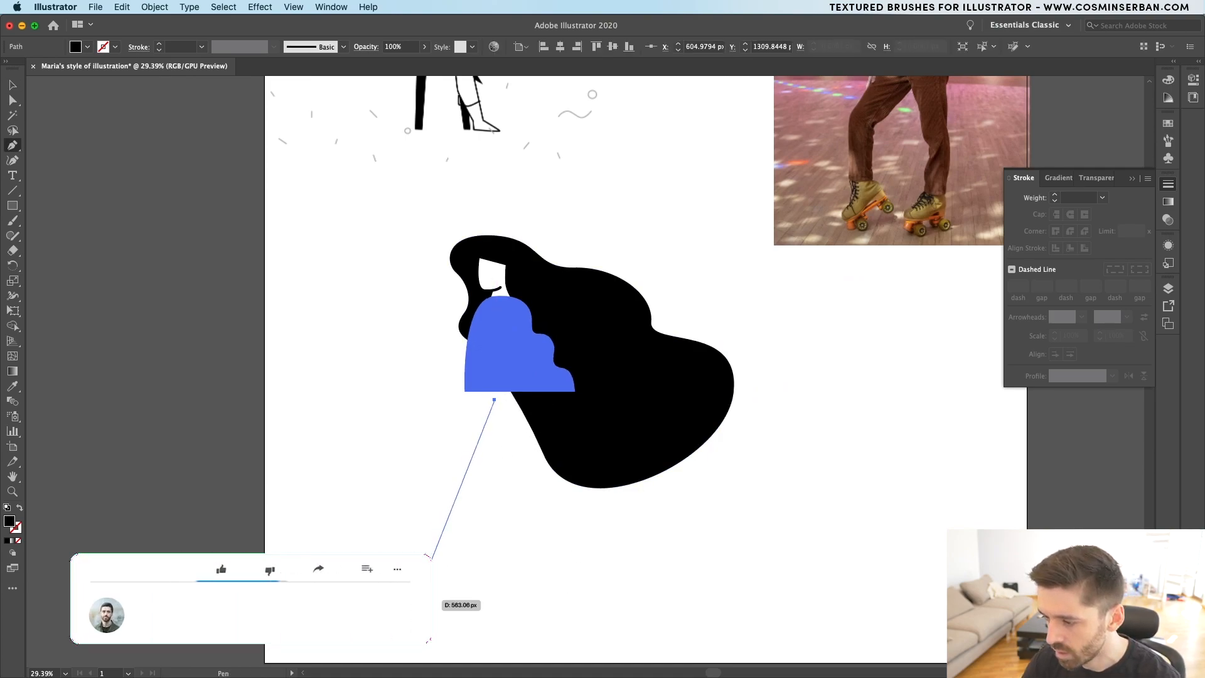
{"action": "left_click", "coordinate": [426, 602]}
{"action": "key", "text": "v"}
{"action": "left_click", "coordinate": [547, 616]}
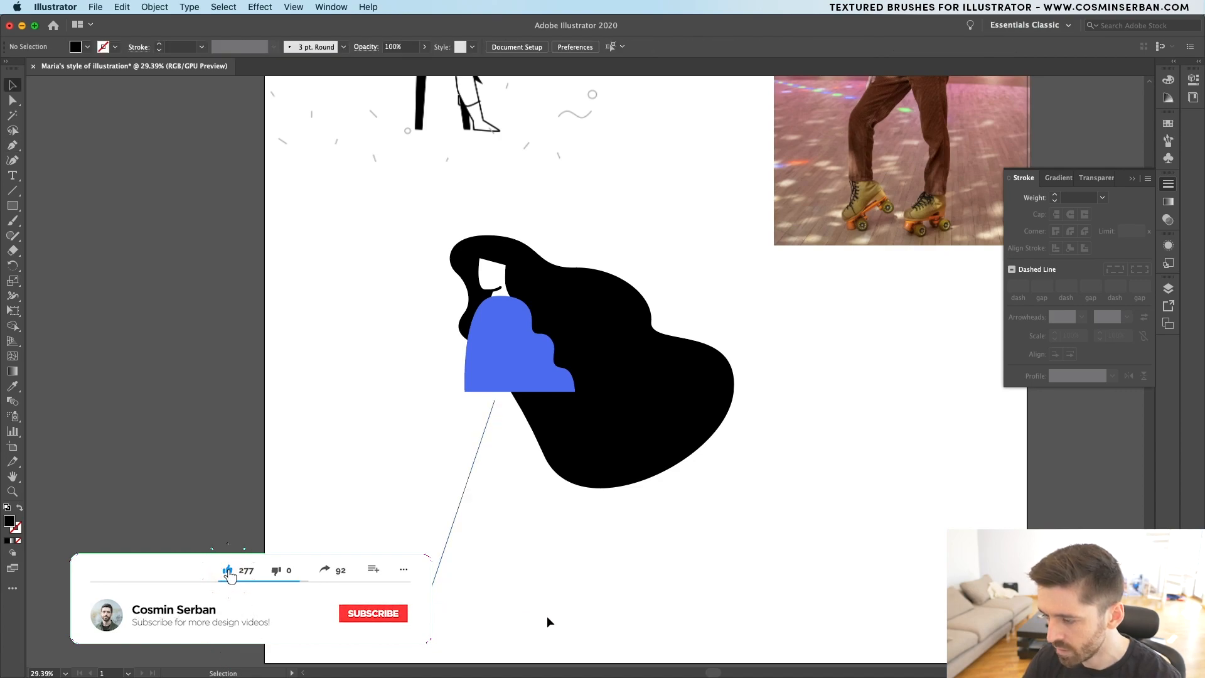
- Extend the guideline from the hip into a bent rear leg, and swap its fill and stroke to leave a black outline
{"action": "key", "text": "p"}
{"action": "left_click", "coordinate": [494, 399]}
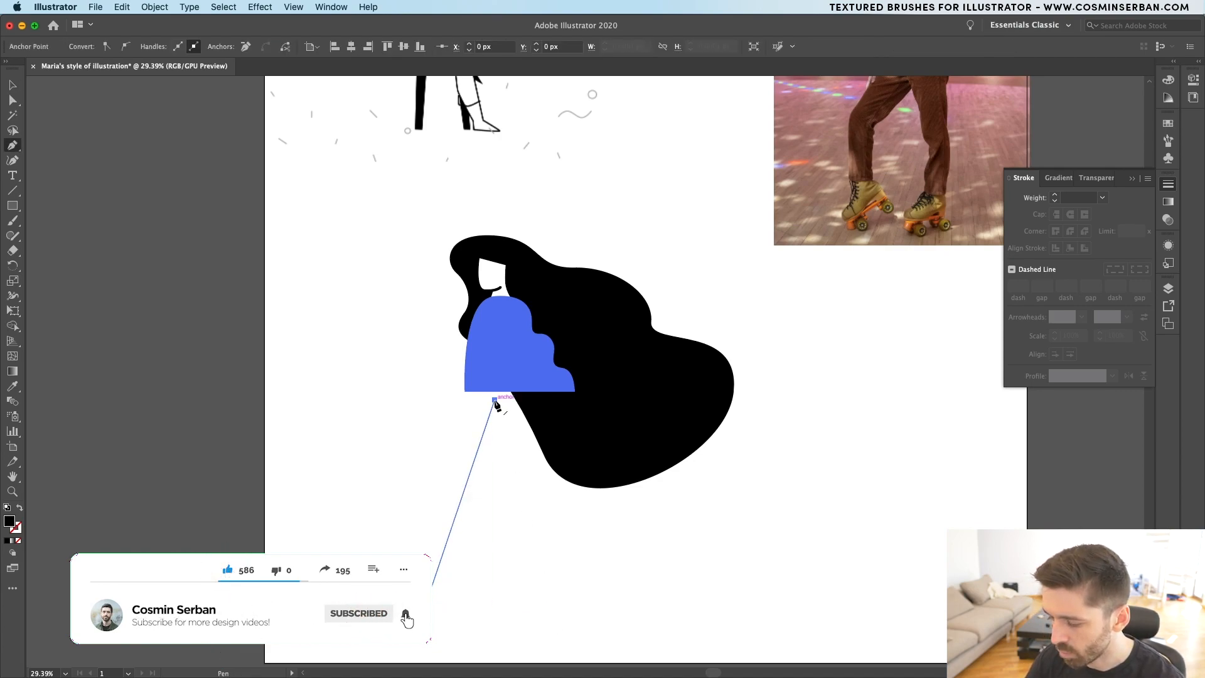
{"action": "left_click", "coordinate": [512, 513]}
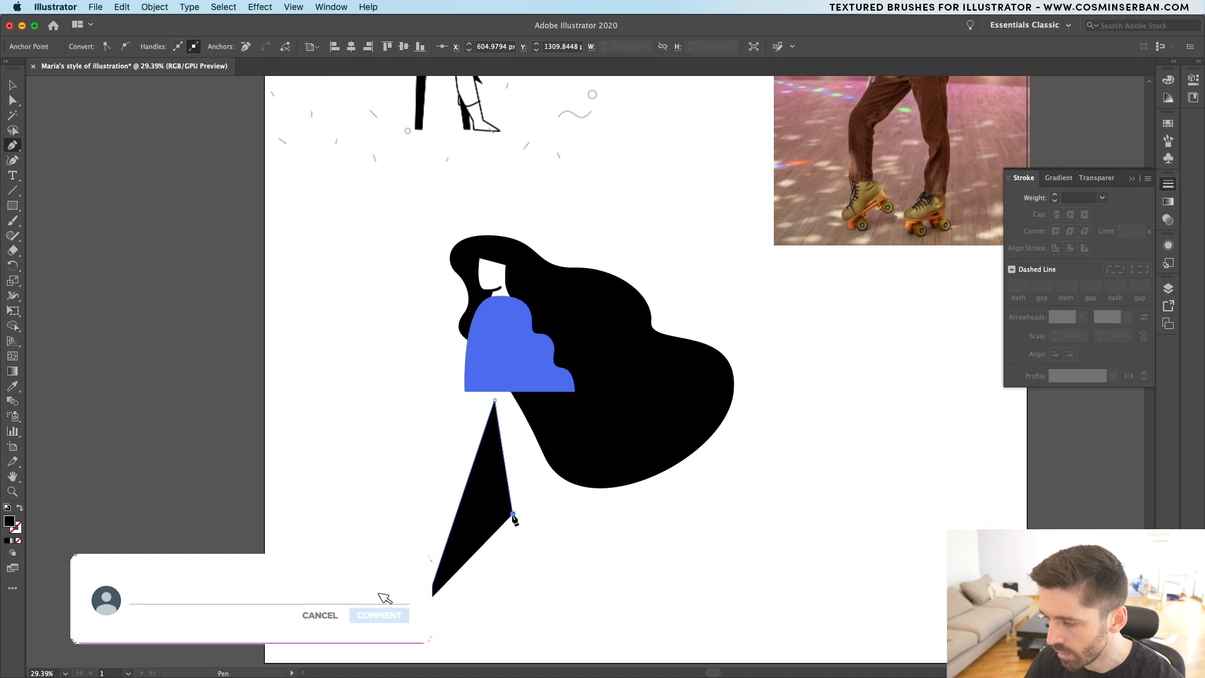
{"action": "left_click", "coordinate": [659, 544]}
{"action": "key", "text": "v"}
{"action": "left_click", "coordinate": [816, 545]}
{"action": "left_click", "coordinate": [520, 574]}
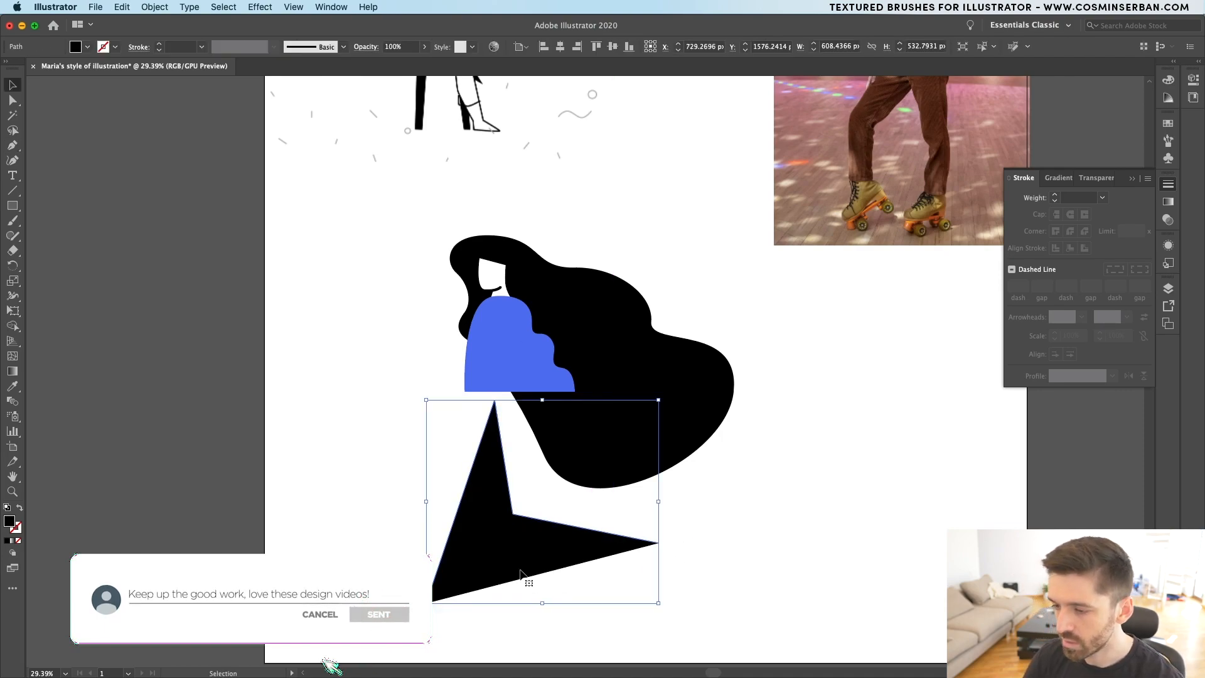
{"action": "left_click", "coordinate": [20, 507]}
{"action": "left_click", "coordinate": [314, 496]}
- Draw a closed trouser leg around the front leg guideline, starting at the torso's hem, with a straight front edge and a wavy back edge
{"action": "key", "text": "p"}
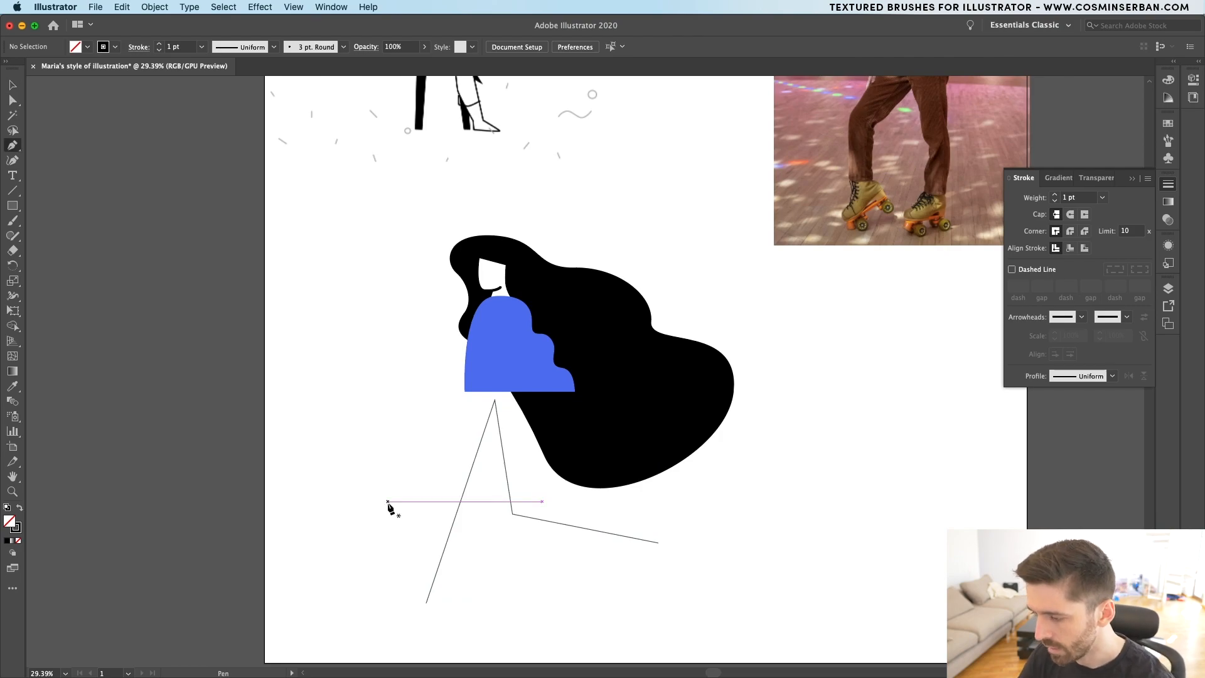
{"action": "left_click_drag", "start_coordinate": [467, 390], "coordinate": [458, 617]}
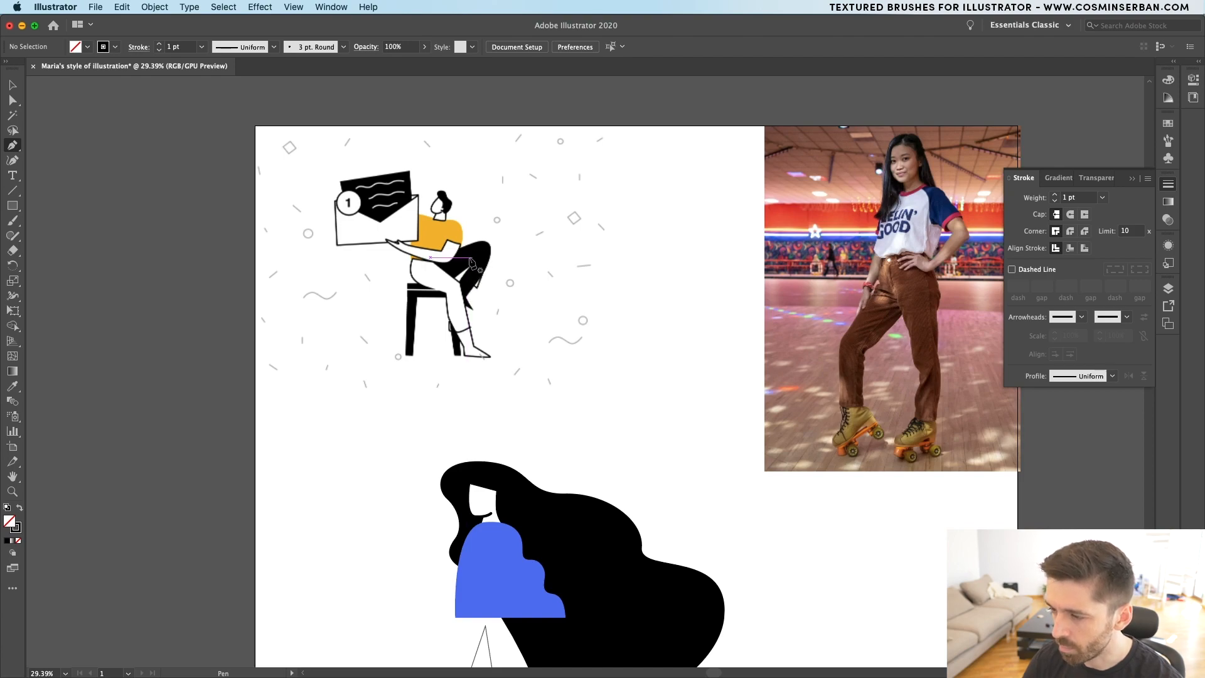
{"action": "left_click_drag", "start_coordinate": [495, 539], "coordinate": [504, 226]}
{"action": "left_click", "coordinate": [463, 305]}
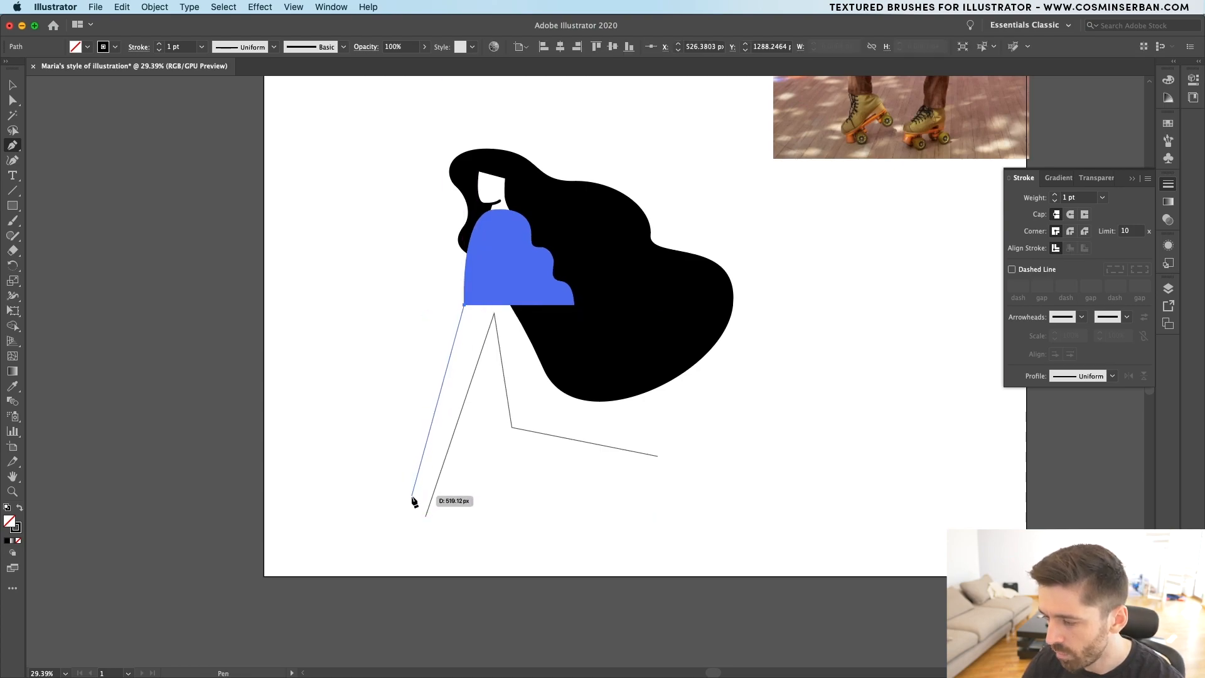
{"action": "left_click", "coordinate": [411, 497]}
{"action": "left_click", "coordinate": [465, 511]}
{"action": "left_click_drag", "start_coordinate": [476, 441], "coordinate": [463, 388]}
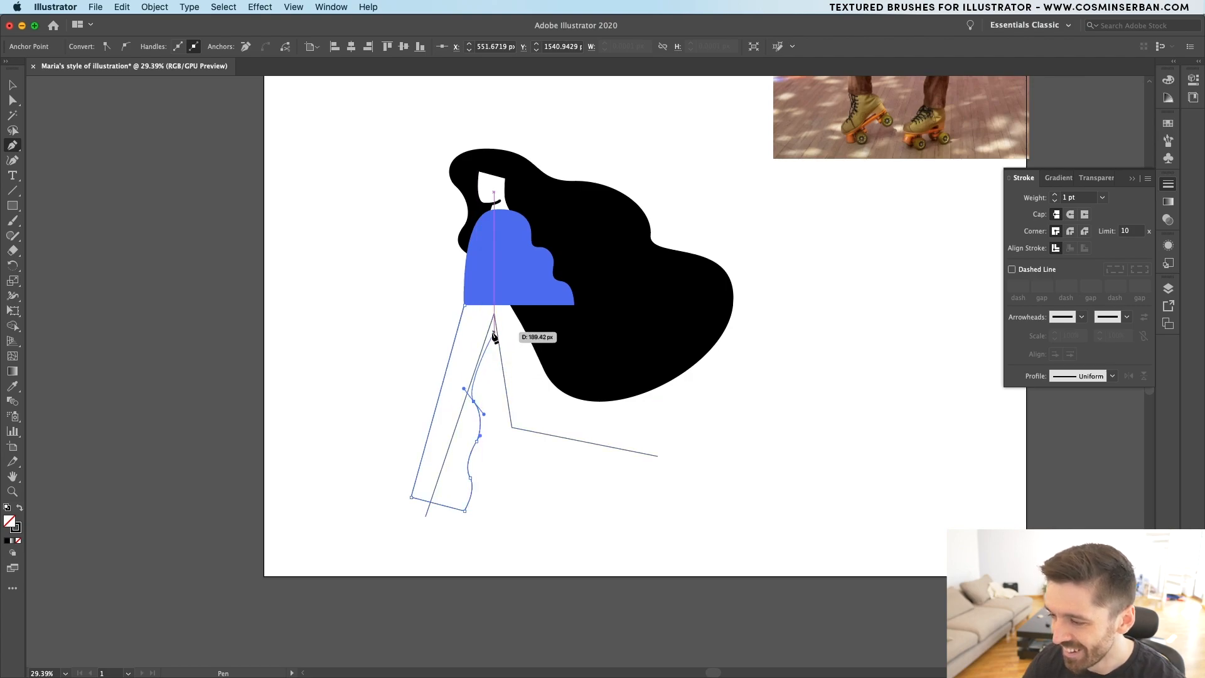
{"action": "left_click", "coordinate": [519, 305]}
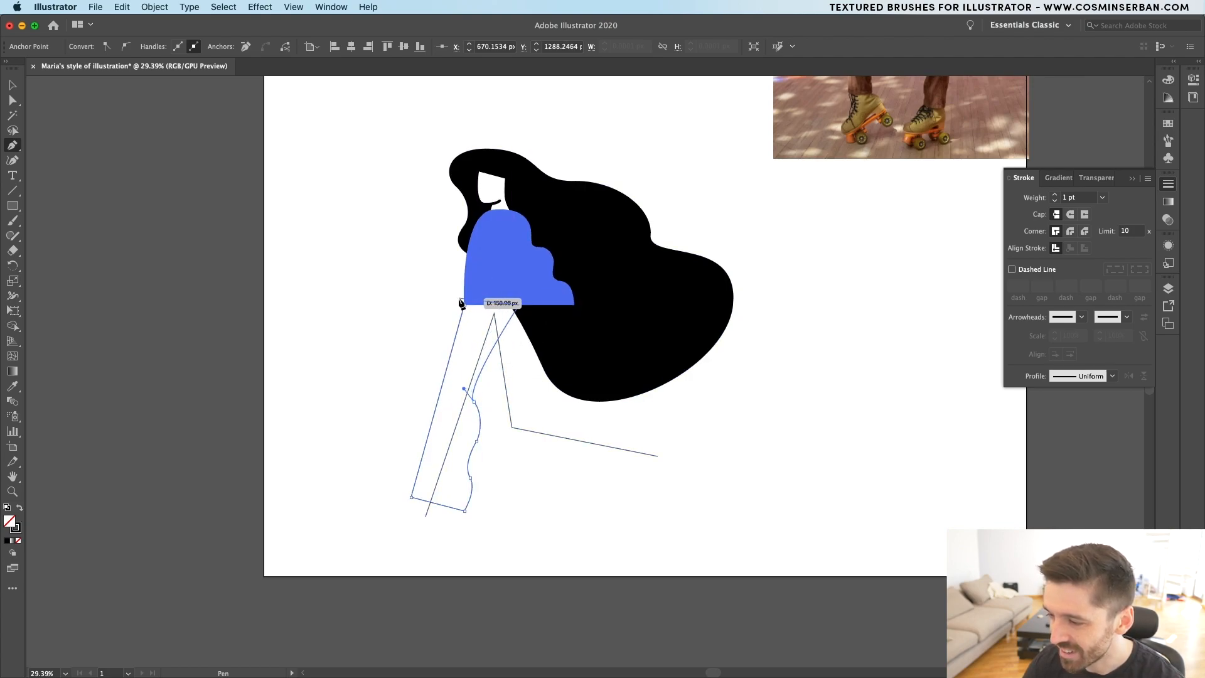
{"action": "left_click", "coordinate": [464, 305]}
- Apply the head shape's white fill and 6 pt black stroke to the front trouser leg with the Eyedropper
{"action": "key", "text": "o"}
{"action": "key", "text": "i"}
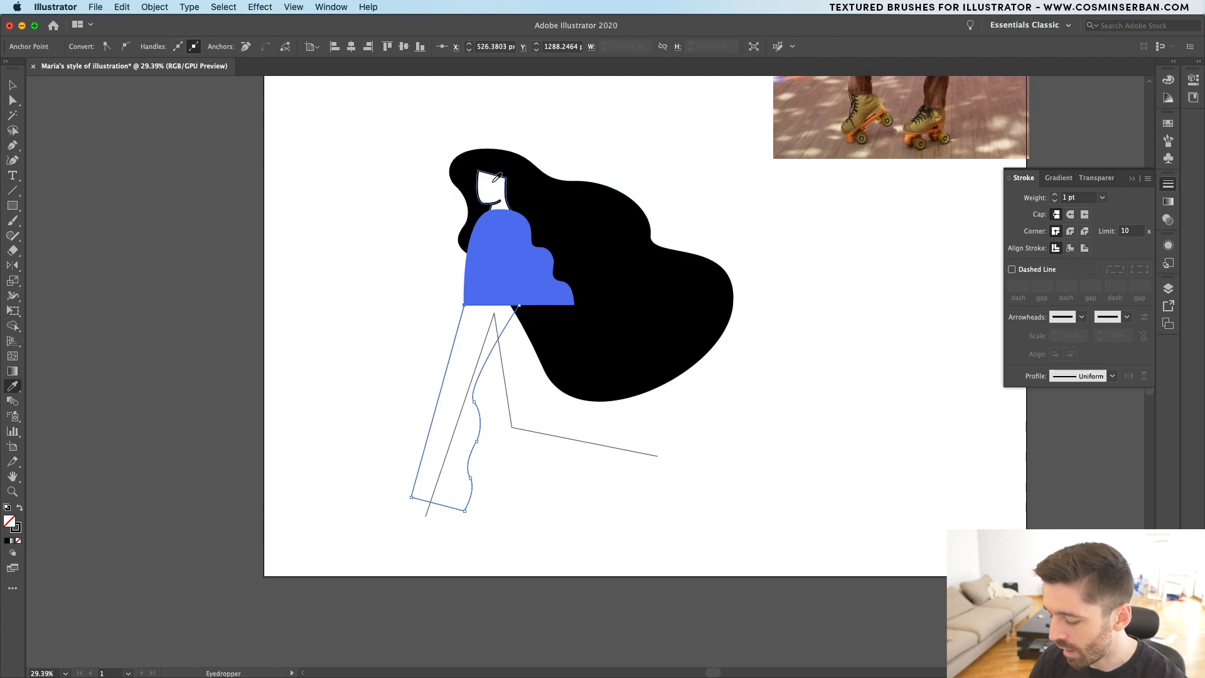
{"action": "left_click", "coordinate": [494, 181]}
{"action": "key", "text": "v"}
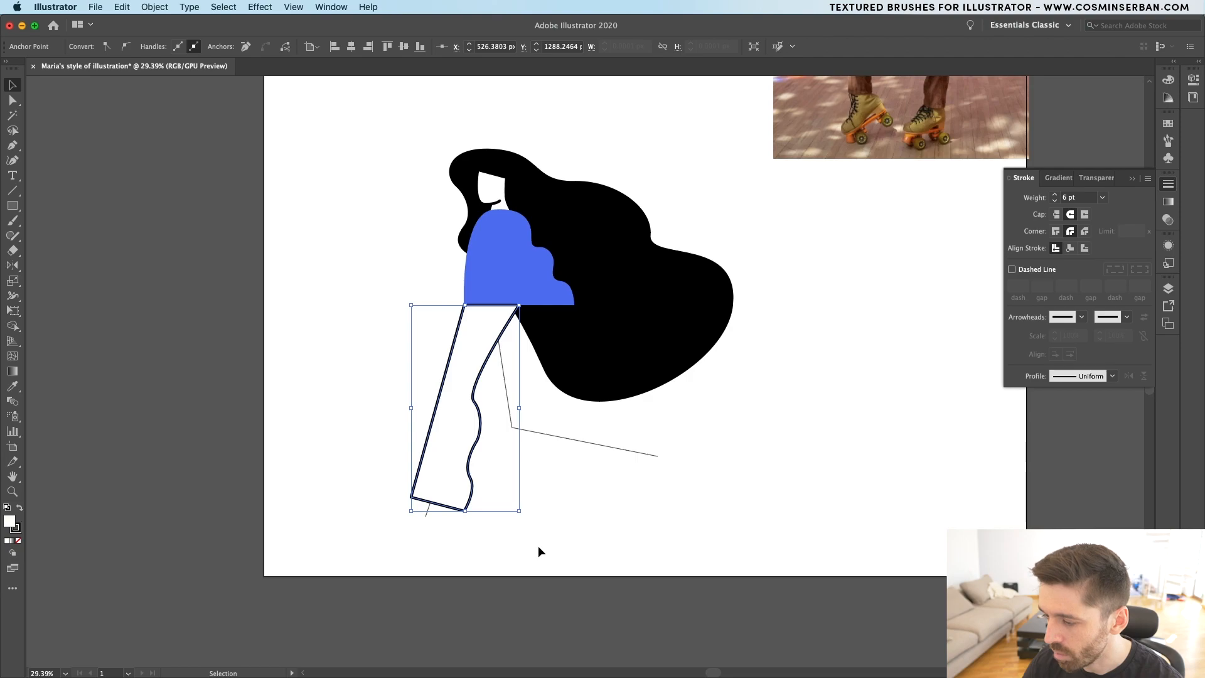
{"action": "left_click", "coordinate": [537, 545]}
{"action": "key", "text": "p"}
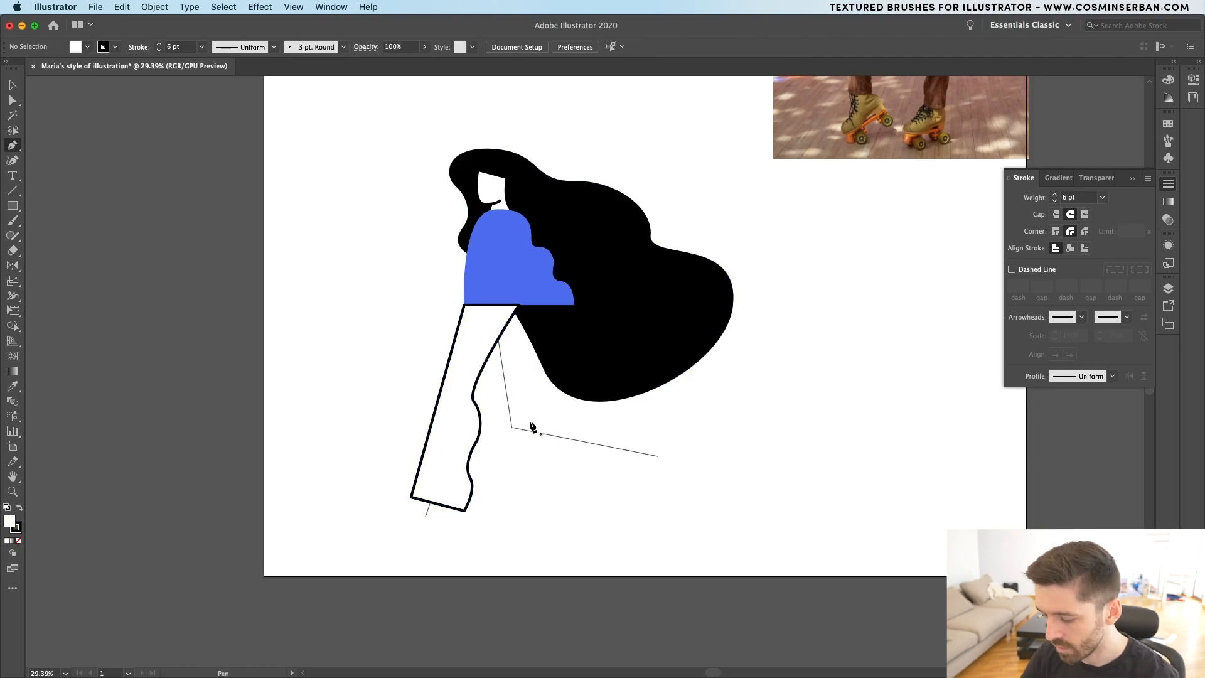
- Draw a closed, bent rear trouser leg from the torso's hem around the rear guideline, and delete the leg guideline
{"action": "left_click", "coordinate": [464, 306]}
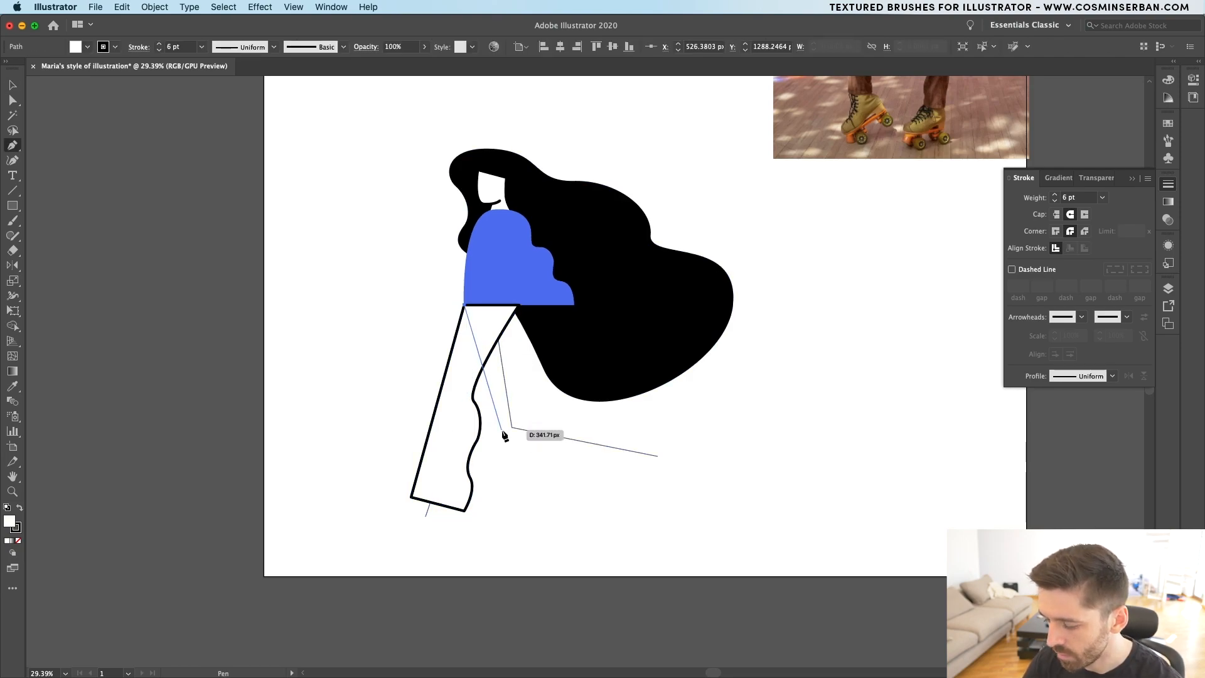
{"action": "left_click_drag", "start_coordinate": [501, 414], "coordinate": [530, 443]}
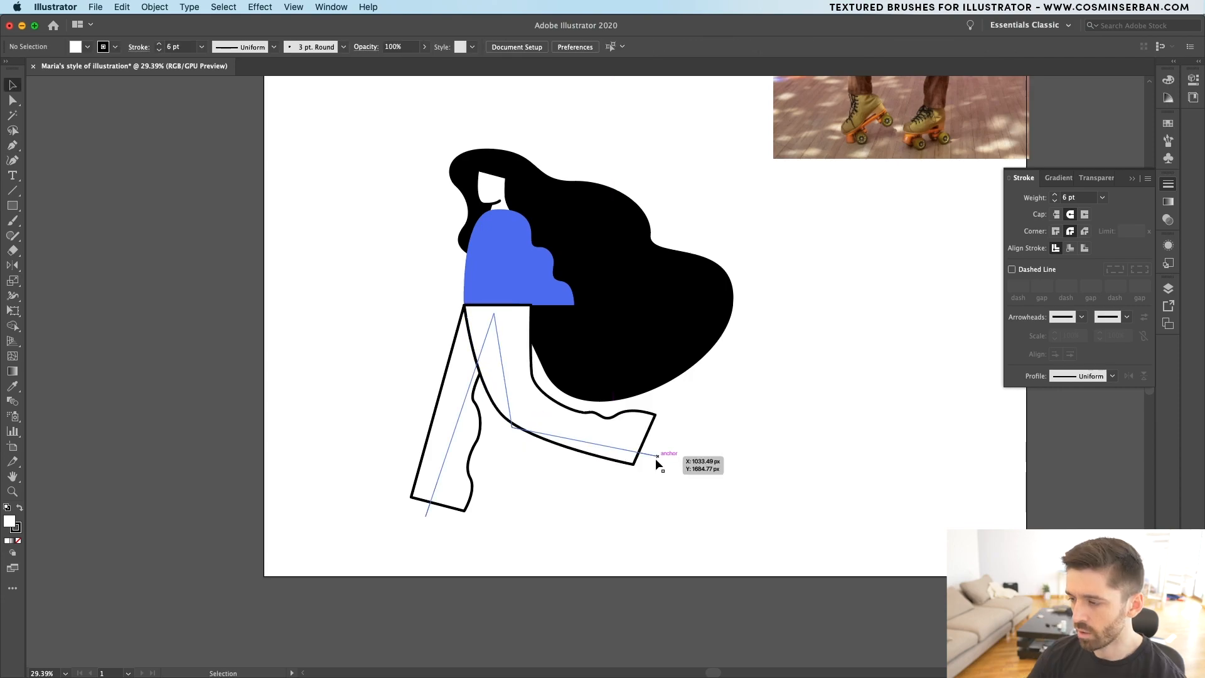
{"action": "key", "text": "v"}
{"action": "left_click", "coordinate": [659, 457]}
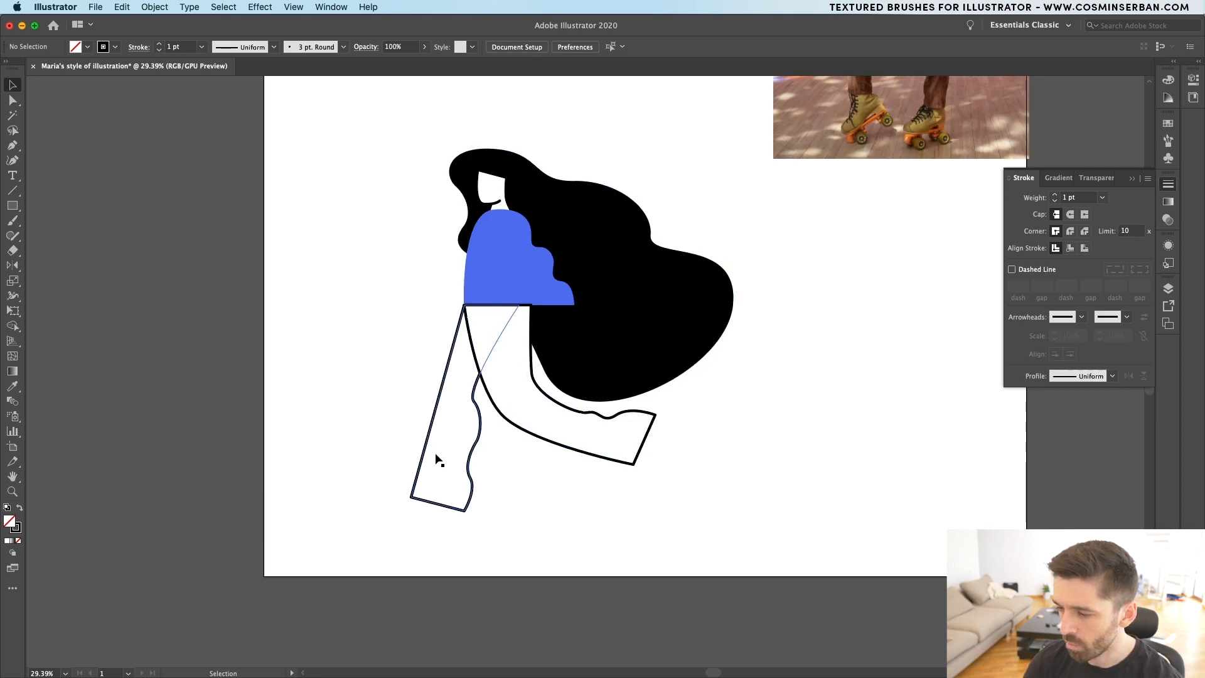
- Apply the hair's black fill without stroke to the front trouser leg with the Eyedropper
{"action": "left_click", "coordinate": [461, 451]}
{"action": "key", "text": "i"}
{"action": "left_click", "coordinate": [603, 299]}
{"action": "key", "text": "v"}
{"action": "left_click", "coordinate": [764, 505]}
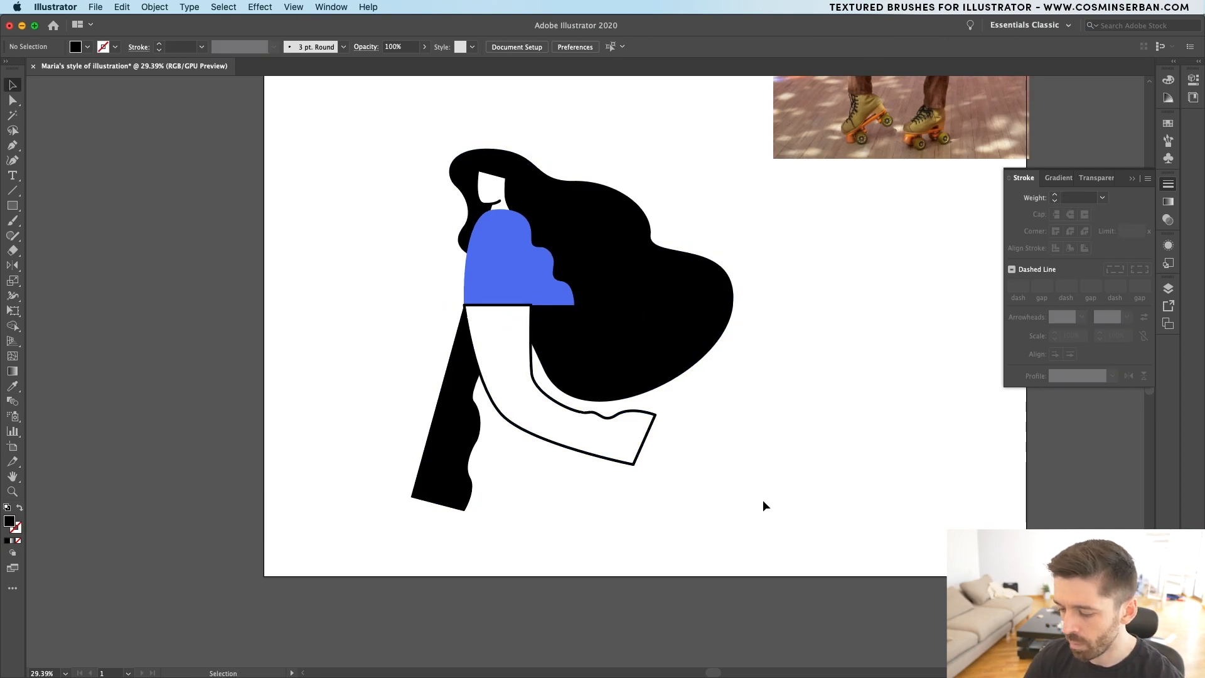
- Widen the front trouser leg by shifting its back hem corner and wavy edge points slightly backward
{"action": "key", "text": "a"}
{"action": "left_click", "coordinate": [462, 509]}
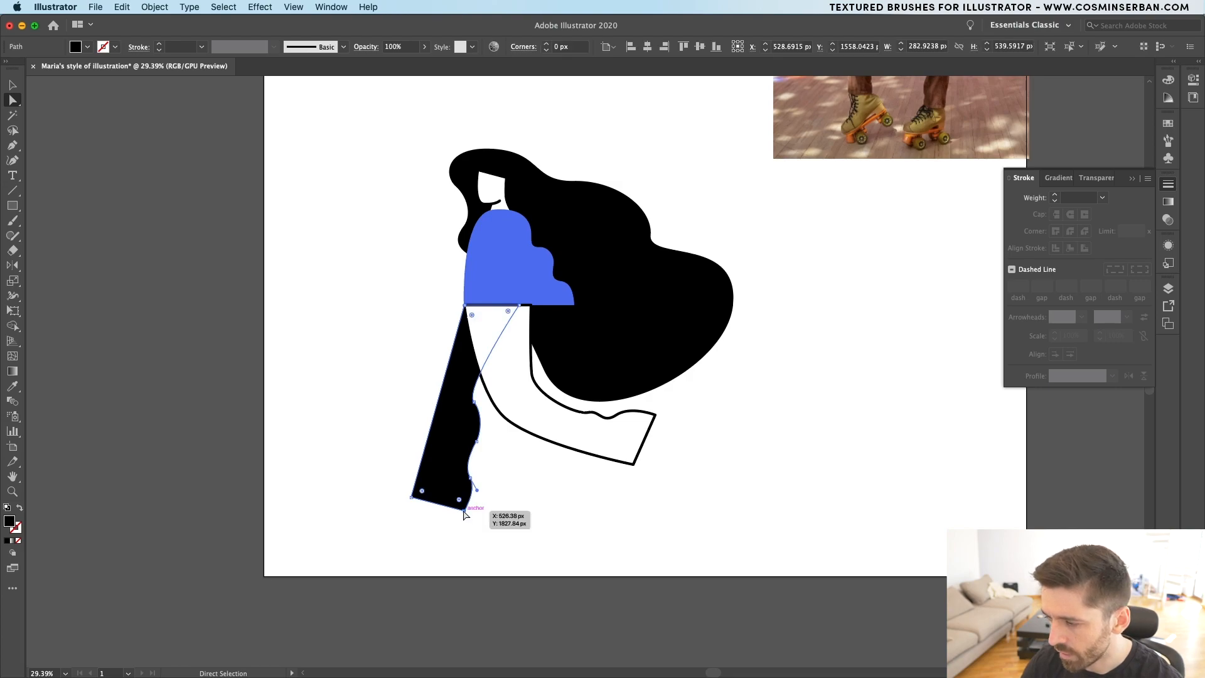
{"action": "left_click_drag", "start_coordinate": [463, 510], "coordinate": [477, 479]}
{"action": "left_click_drag", "start_coordinate": [477, 438], "coordinate": [484, 441]}
{"action": "left_click", "coordinate": [532, 504], "text": "super"}
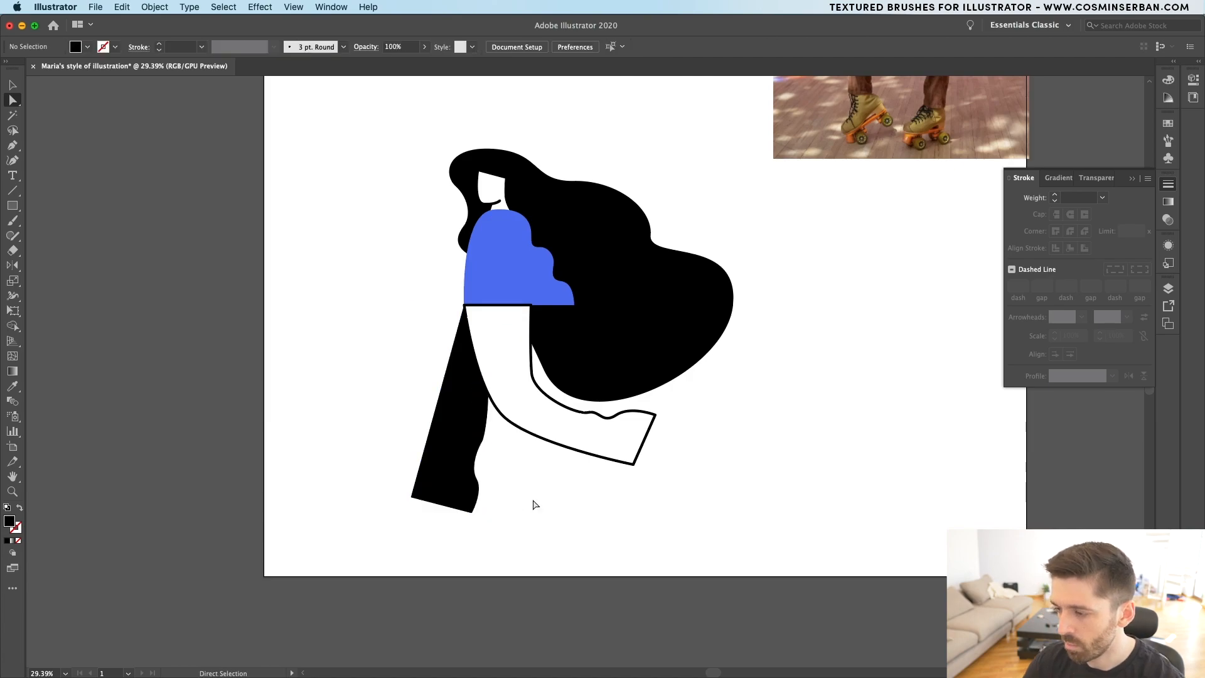
- Flare the rear trouser leg's hem by pulling its upper edge points slightly up and outward
{"action": "left_click", "coordinate": [588, 432]}
{"action": "left_click_drag", "start_coordinate": [587, 412], "coordinate": [588, 401]}
{"action": "left_click", "coordinate": [623, 360], "text": "super"}
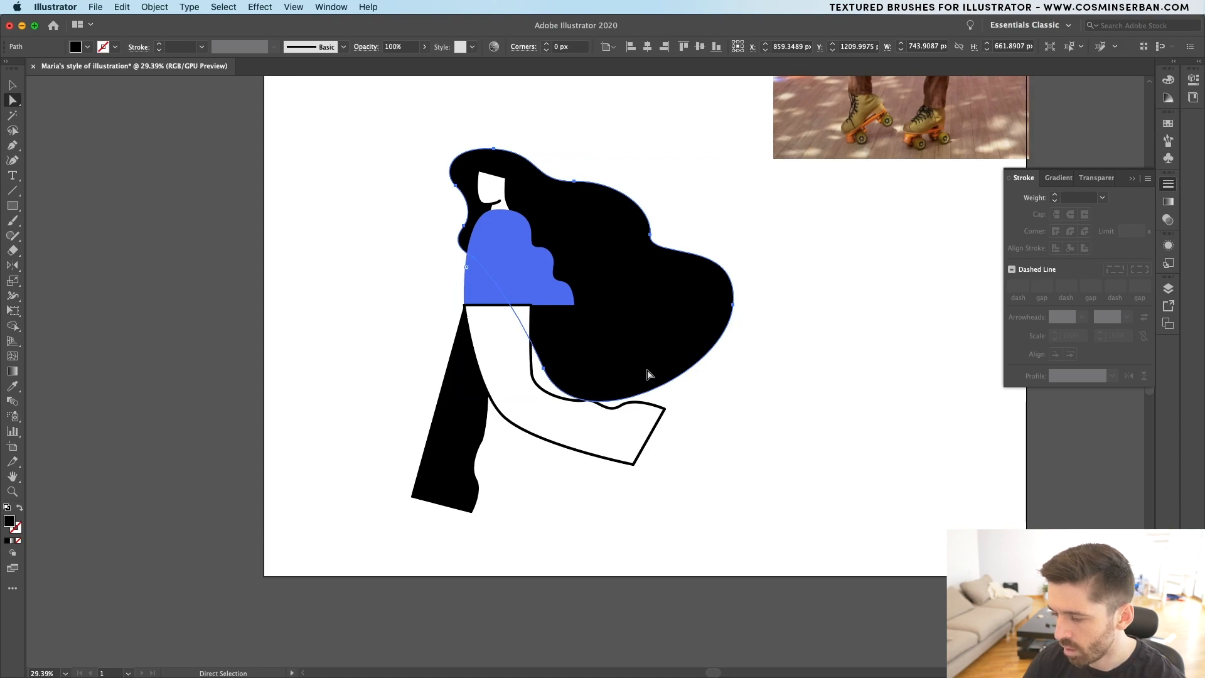
- Reshape the hair so its lower edge tucks behind the rear leg and its outermost bulge sits closer to the body
{"action": "left_click_drag", "start_coordinate": [546, 371], "coordinate": [508, 370]}
{"action": "key", "text": "v"}
{"action": "left_click", "coordinate": [820, 459]}
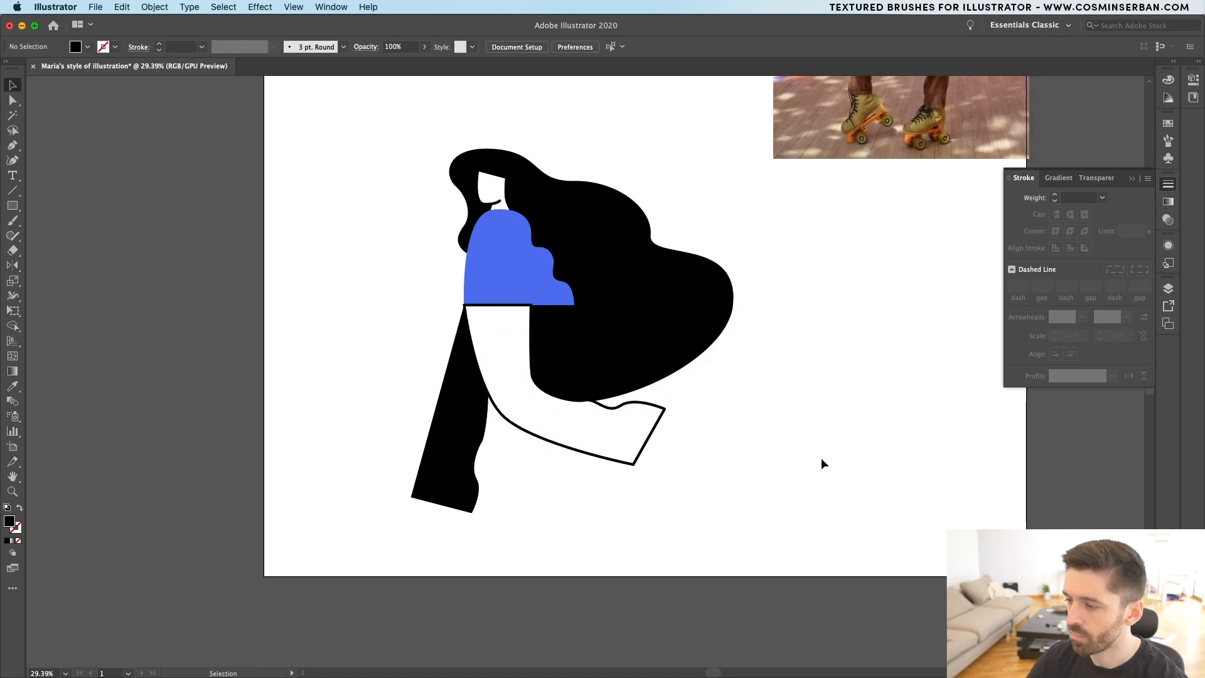
{"action": "key", "text": "a"}
{"action": "left_click", "coordinate": [640, 388]}
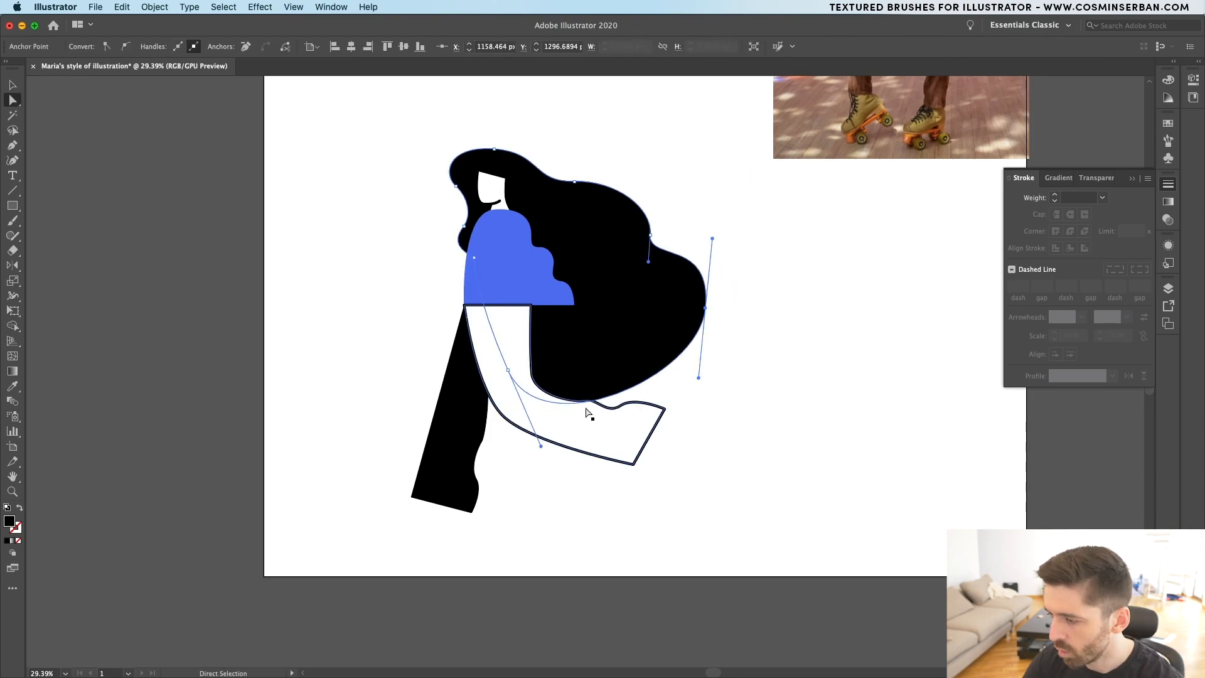
{"action": "key", "text": "v"}
{"action": "left_click", "coordinate": [710, 459]}
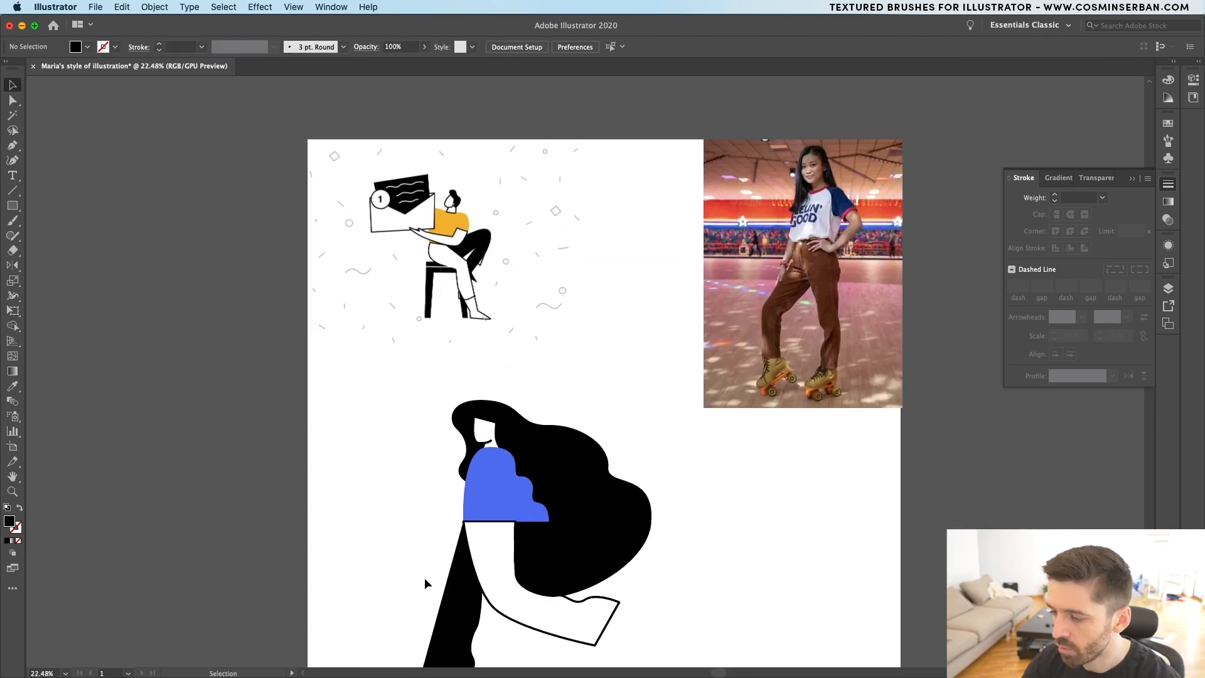
- Draw a closed forward-reaching arm with a hand from the shoulder, using the head's white fill and 6 pt black stroke
{"action": "scroll", "coordinate": [424, 579], "scroll_direction": "up", "scroll_amount": 5}
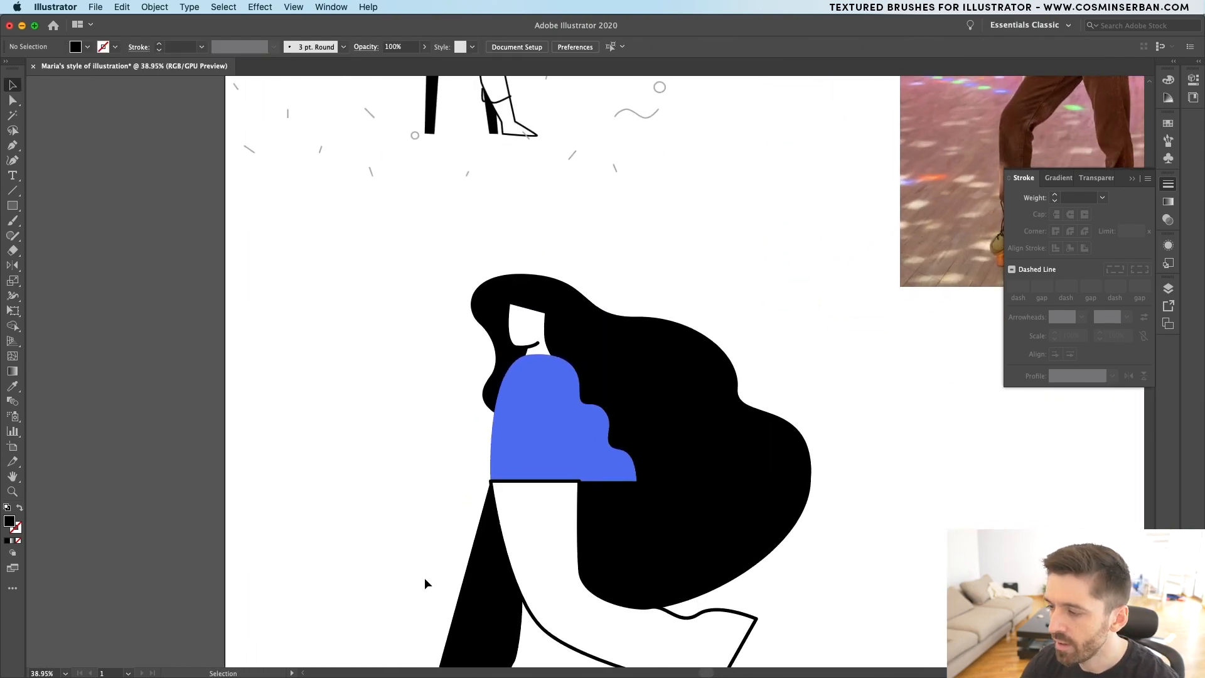
{"action": "scroll", "coordinate": [425, 583], "scroll_direction": "up", "scroll_amount": 5}
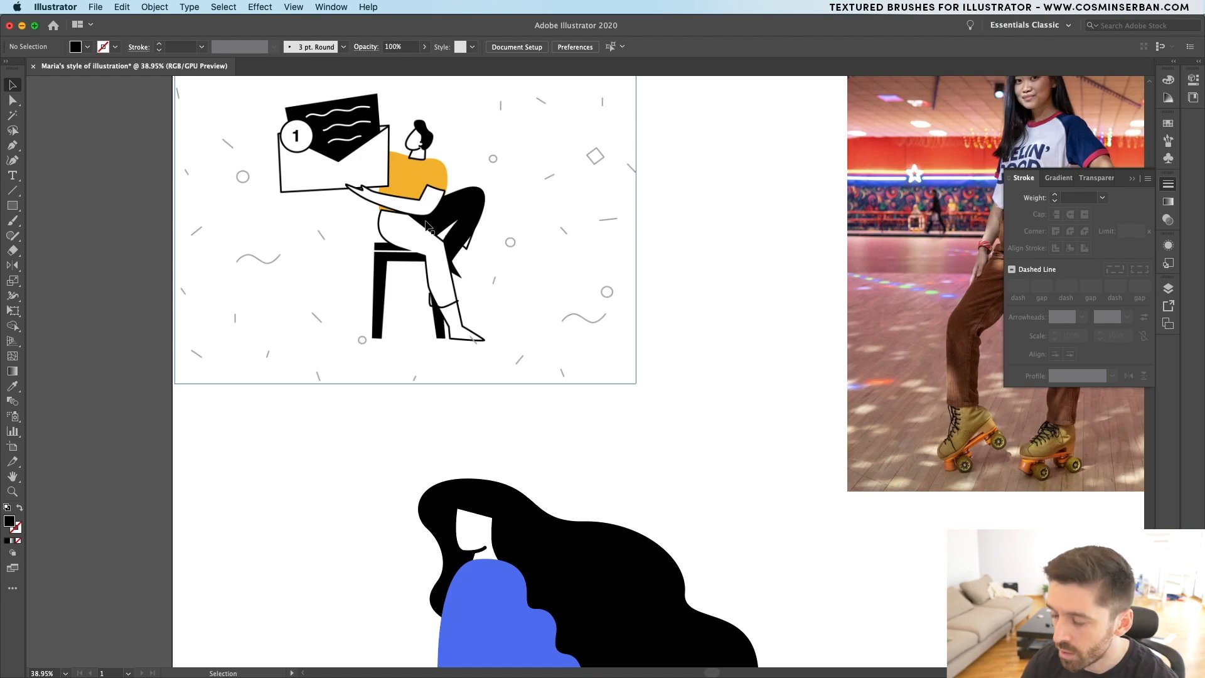
{"action": "scroll", "coordinate": [534, 414], "scroll_direction": "down", "scroll_amount": 5}
{"action": "left_click", "coordinate": [515, 295]}
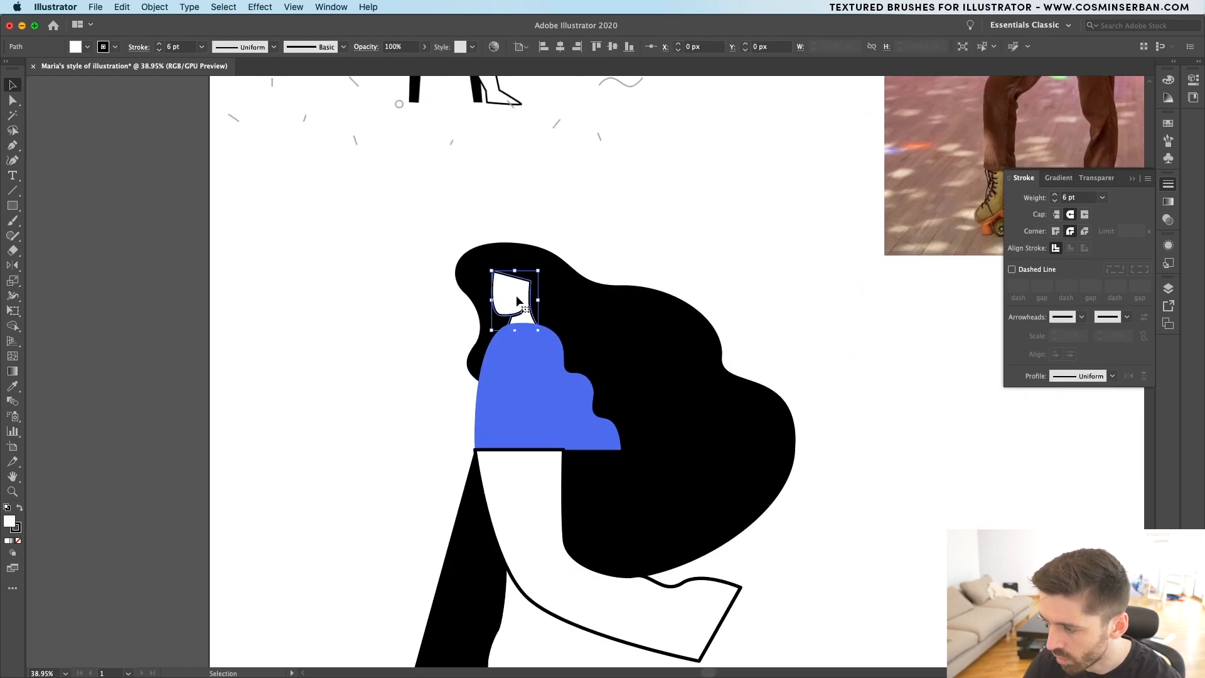
{"action": "key", "text": "p"}
{"action": "scroll", "coordinate": [516, 160], "scroll_direction": "down", "scroll_amount": 4}
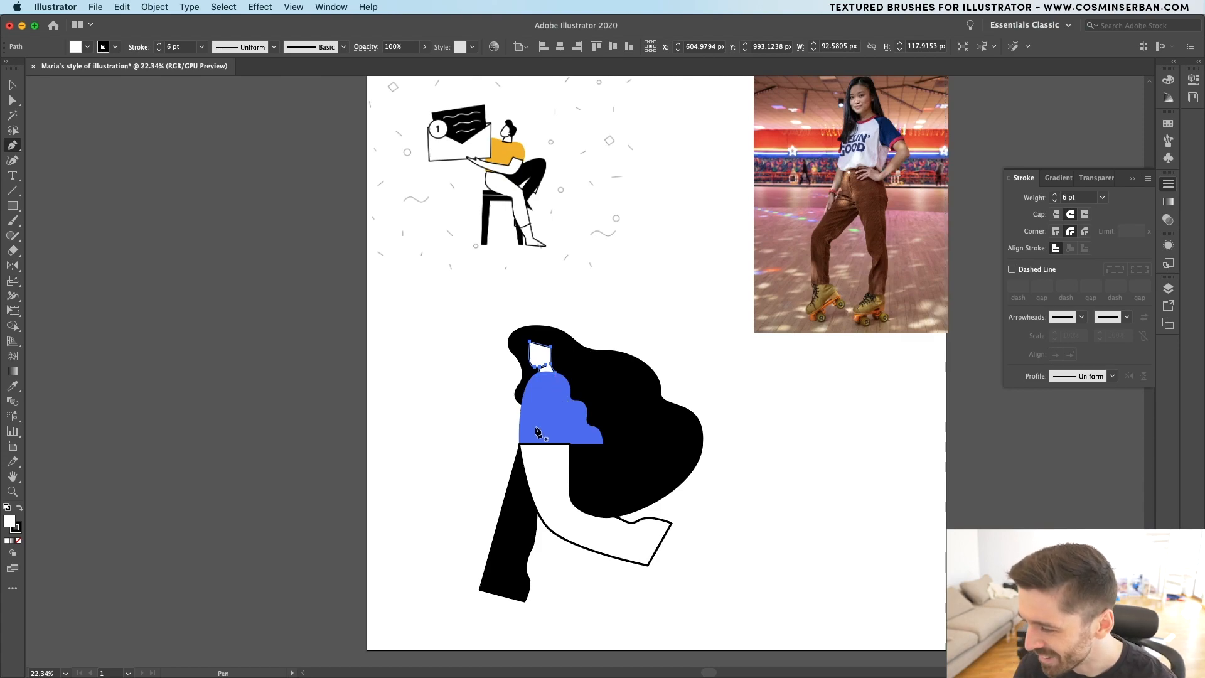
{"action": "scroll", "coordinate": [539, 432], "scroll_direction": "up", "scroll_amount": 3}
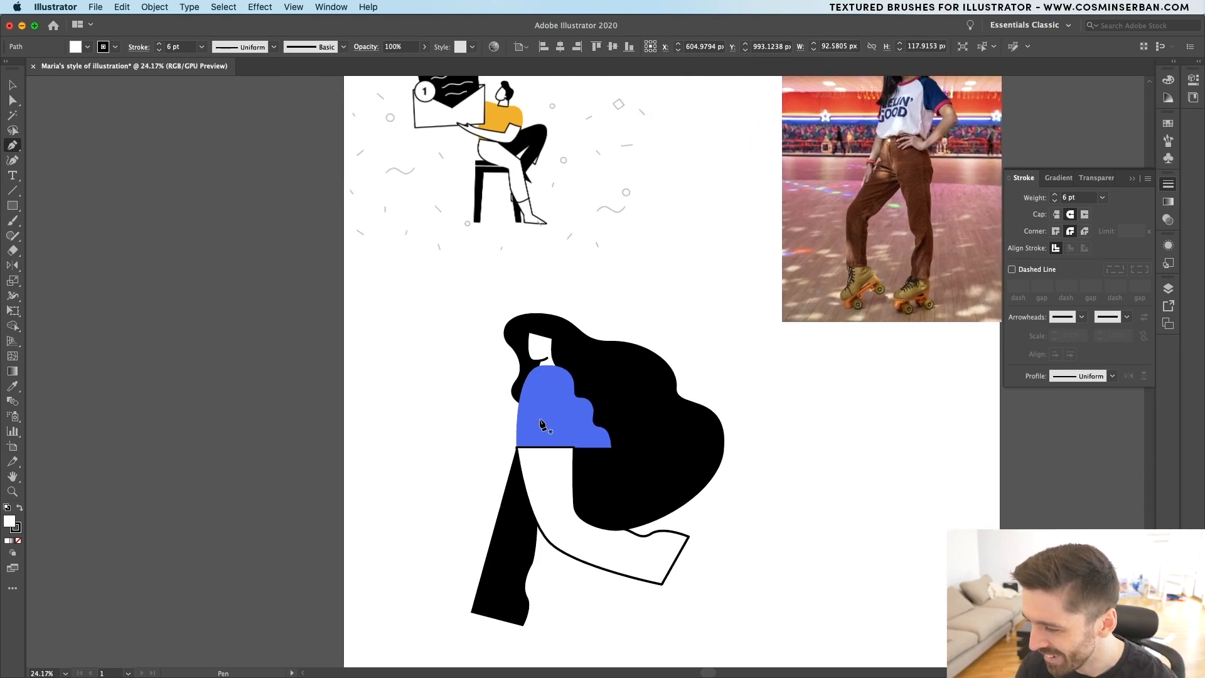
{"action": "left_click_drag", "start_coordinate": [556, 374], "coordinate": [567, 394]}
{"action": "left_click_drag", "start_coordinate": [476, 477], "coordinate": [415, 498]}
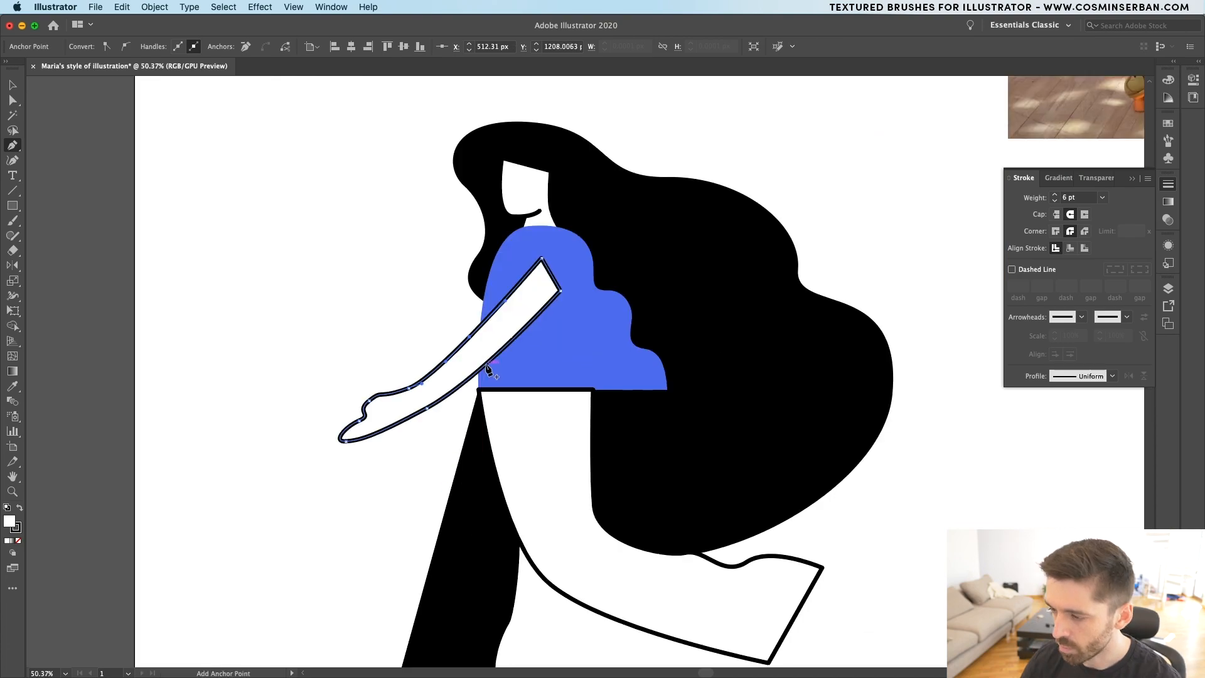
- Add an anchor point on the arm's lower edge near the elbow, and raise the forearm and hand slightly
{"action": "left_click", "coordinate": [487, 366]}
{"action": "key", "text": "a"}
{"action": "left_click_drag", "start_coordinate": [367, 415], "coordinate": [424, 401]}
{"action": "key", "text": "super+z"}
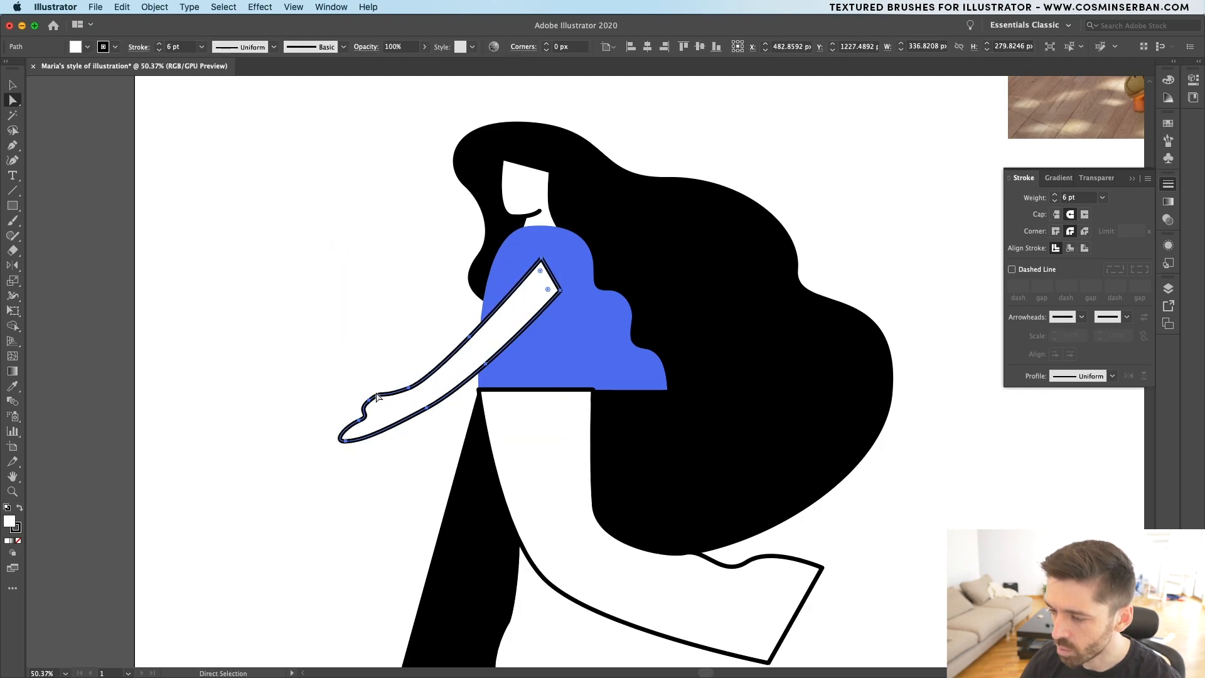
{"action": "left_click_drag", "start_coordinate": [293, 377], "coordinate": [438, 467]}
{"action": "left_click_drag", "start_coordinate": [424, 411], "coordinate": [421, 403]}
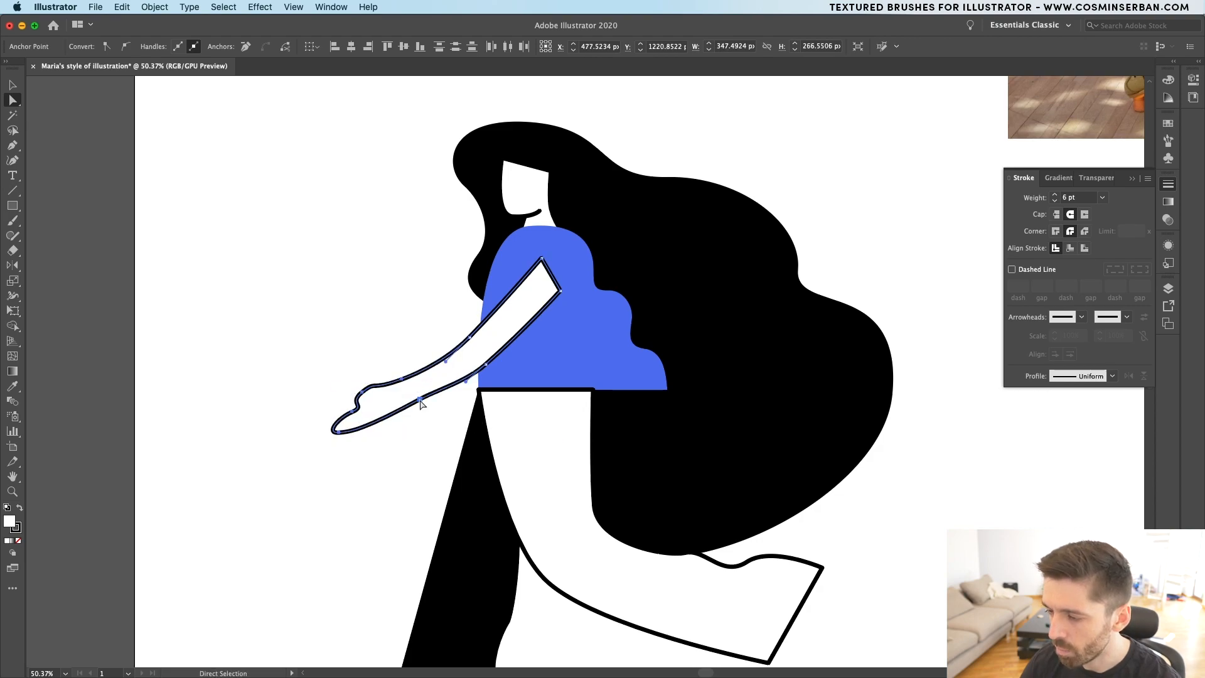
- Refine the hand by shifting its fingertip and thumb points, and pull in the arm's upper shoulder corner
{"action": "left_click_drag", "start_coordinate": [327, 381], "coordinate": [375, 447]}
{"action": "left_click_drag", "start_coordinate": [339, 432], "coordinate": [337, 424]}
{"action": "left_click", "coordinate": [377, 451]}
{"action": "left_click_drag", "start_coordinate": [361, 384], "coordinate": [349, 391]}
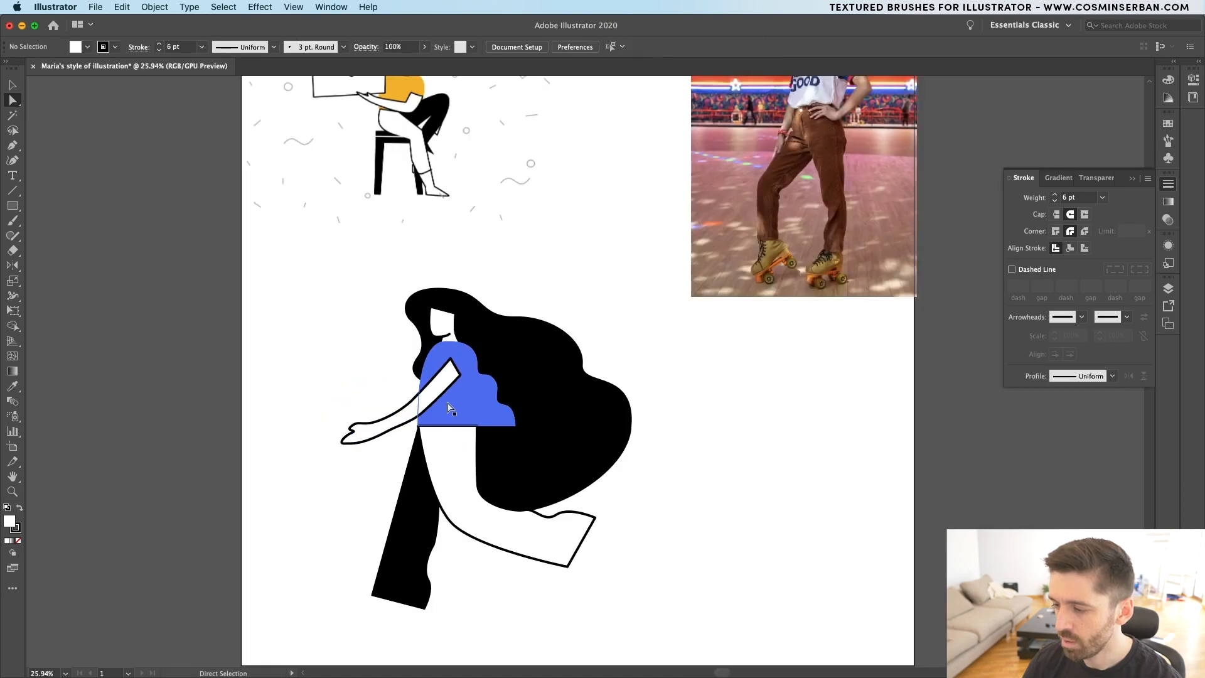
{"action": "left_click_drag", "start_coordinate": [448, 364], "coordinate": [443, 370]}
{"action": "left_click", "coordinate": [317, 373]}
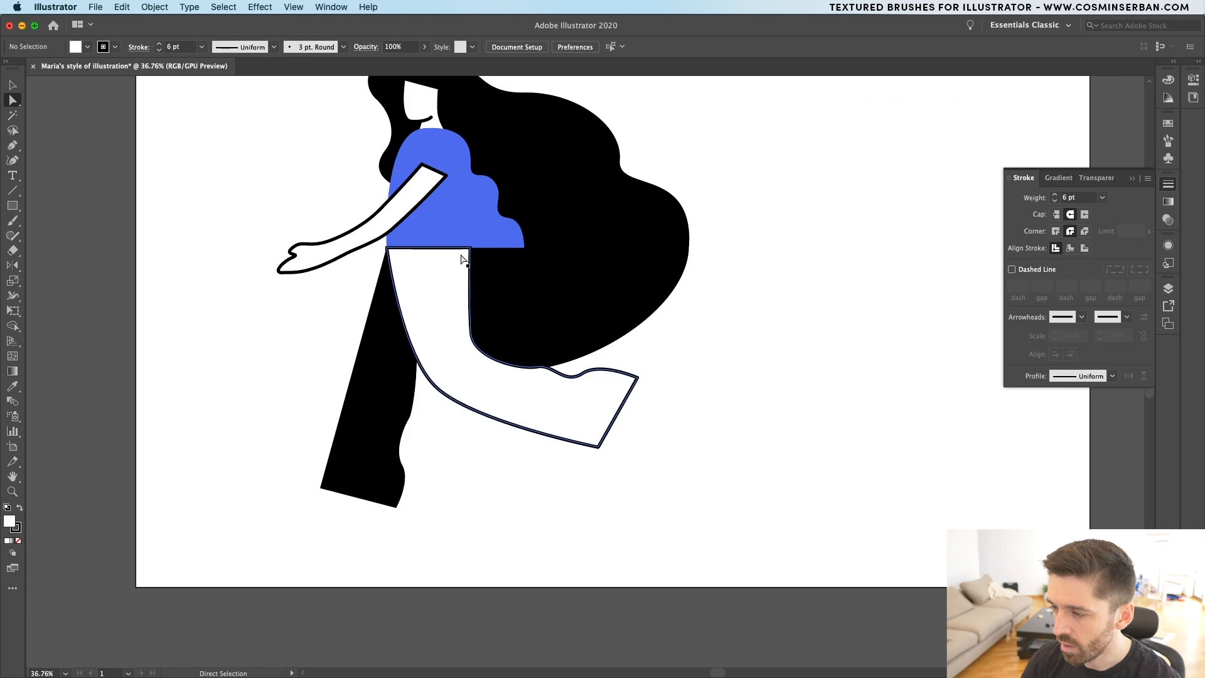
- Lower the rear trouser leg's back waist corner so its top edge slopes away from the torso's hem
{"action": "scroll", "coordinate": [472, 251], "scroll_direction": "up", "scroll_amount": 4}
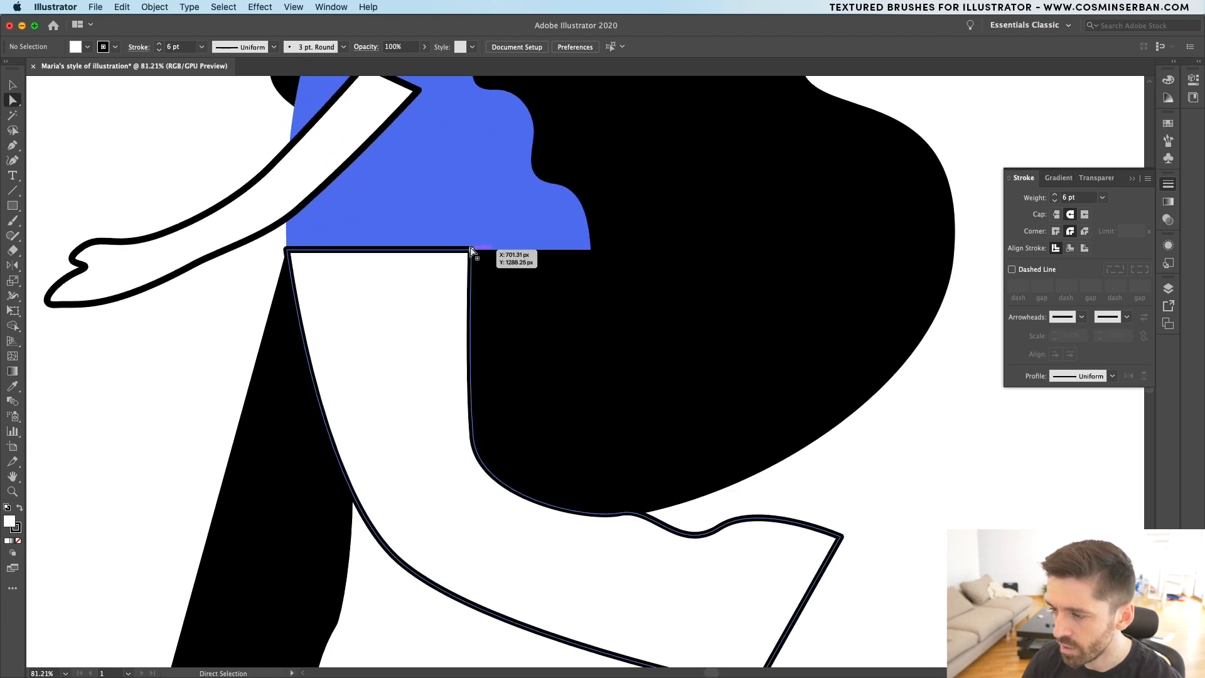
{"action": "left_click", "coordinate": [473, 252]}
{"action": "left_click_drag", "start_coordinate": [472, 252], "coordinate": [473, 312]}
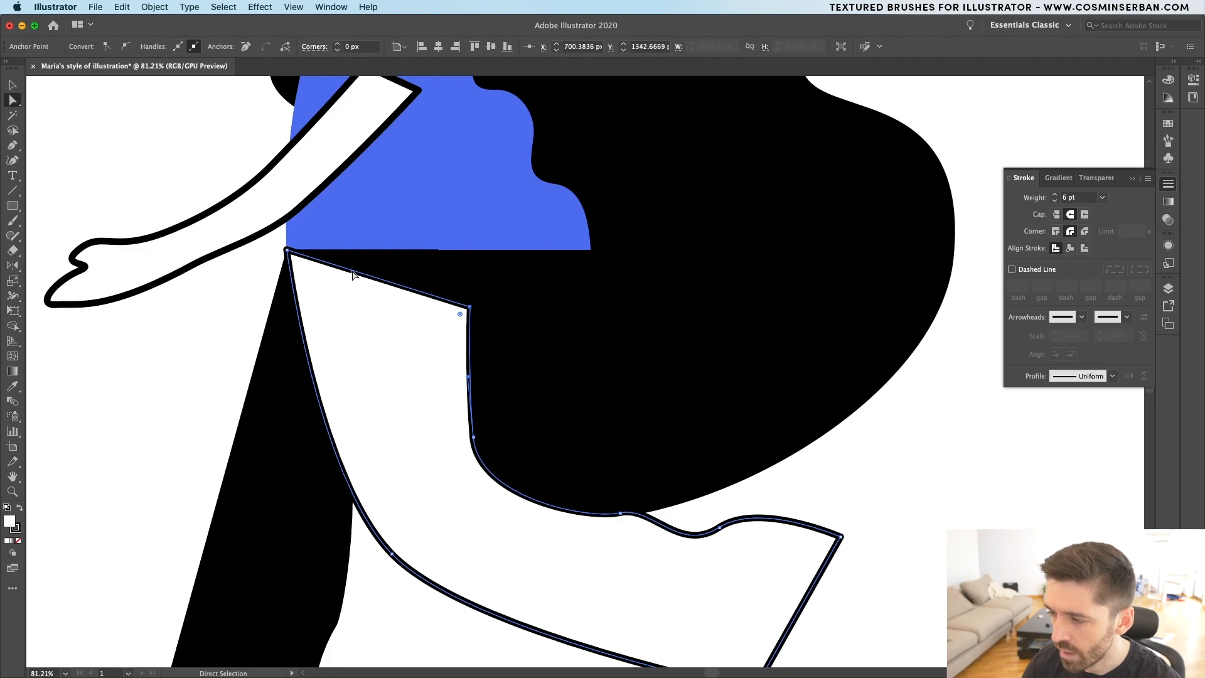
{"action": "left_click", "coordinate": [225, 309]}
- Set the stroke weight of the rear trouser leg, the arm and the head to 8 pt
{"action": "scroll", "coordinate": [225, 309], "scroll_direction": "down", "scroll_amount": 7}
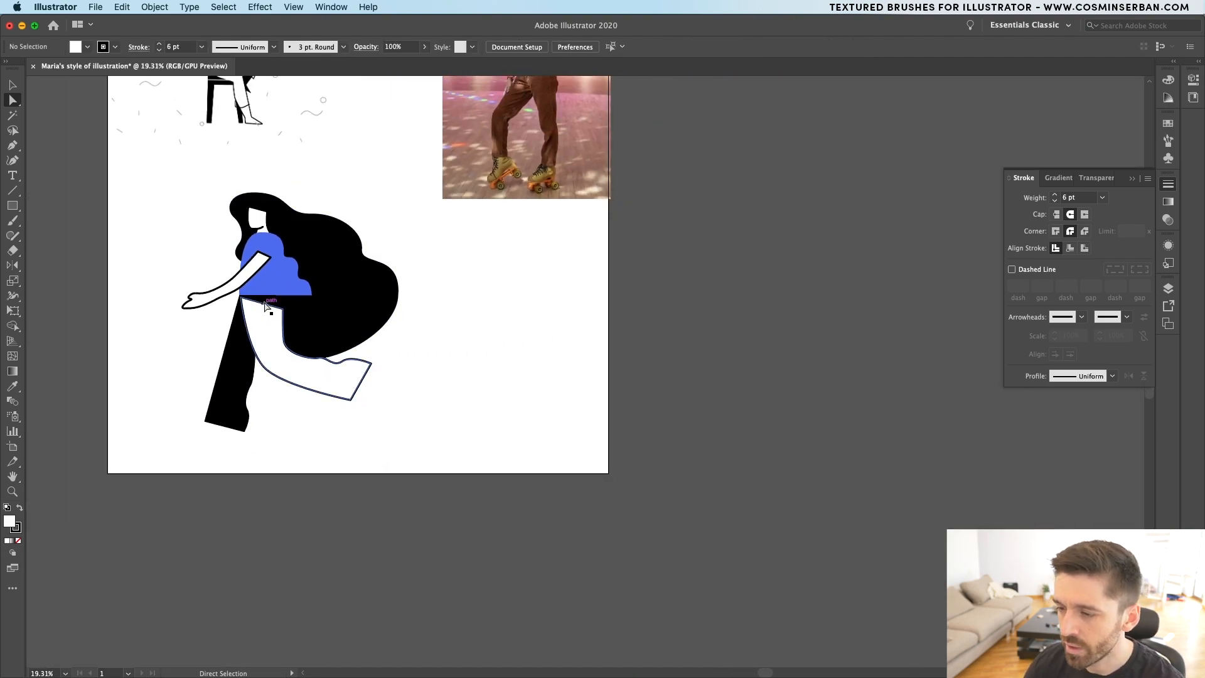
{"action": "key", "text": "v"}
{"action": "left_click", "coordinate": [338, 381]}
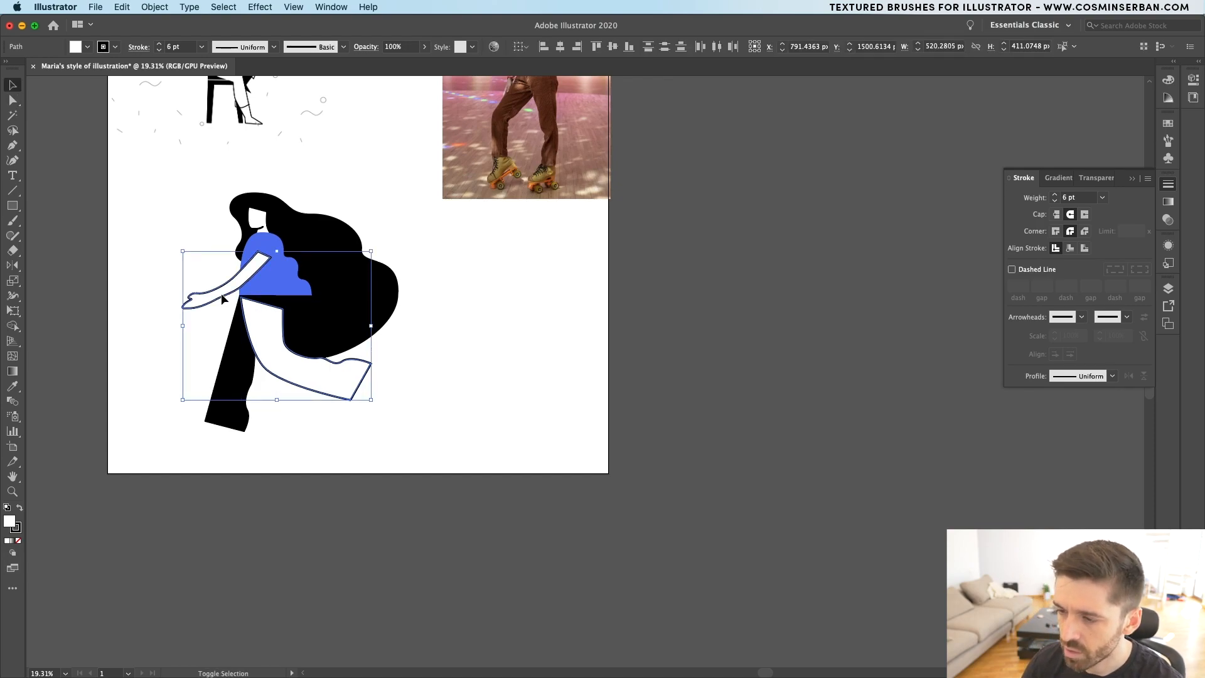
{"action": "left_click", "coordinate": [258, 220], "text": "shift"}
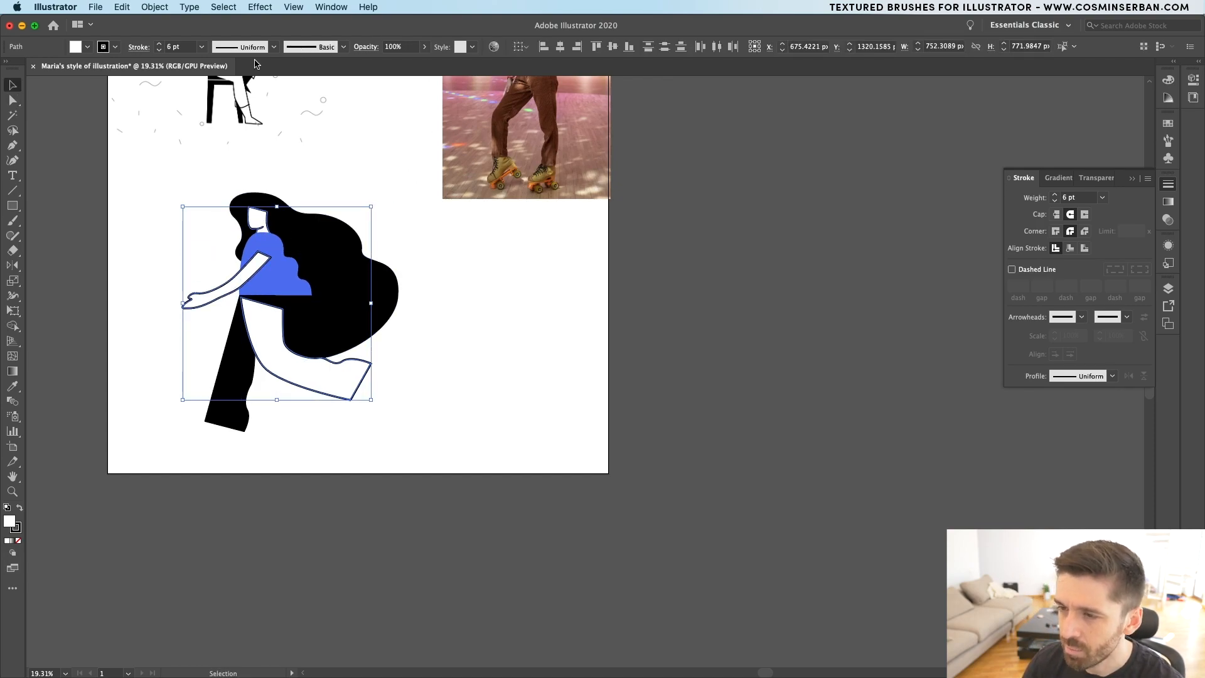
{"action": "left_click", "coordinate": [159, 44]}
{"action": "left_click", "coordinate": [159, 44]}
{"action": "left_click", "coordinate": [194, 253]}
- Extend the black front trouser leg's back waist corner along the torso's hem to fill the hip
{"action": "scroll", "coordinate": [194, 253], "scroll_direction": "up", "scroll_amount": 8}
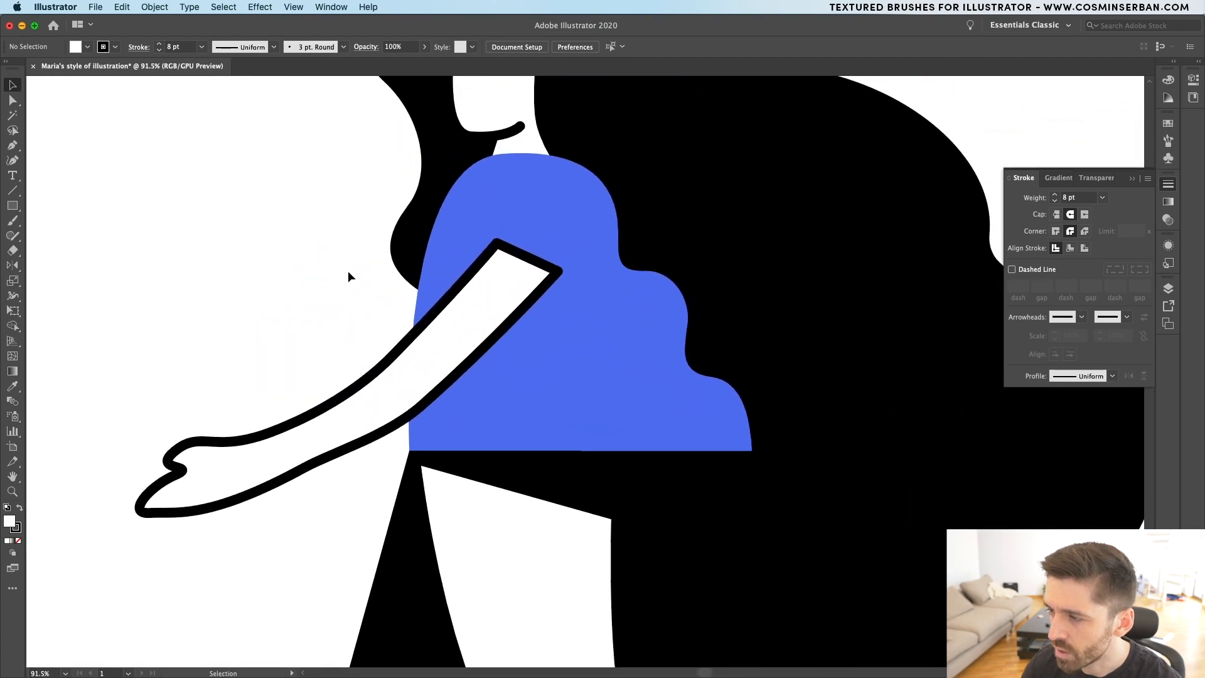
{"action": "scroll", "coordinate": [348, 270], "scroll_direction": "down", "scroll_amount": 5}
{"action": "scroll", "coordinate": [491, 341], "scroll_direction": "up", "scroll_amount": 8}
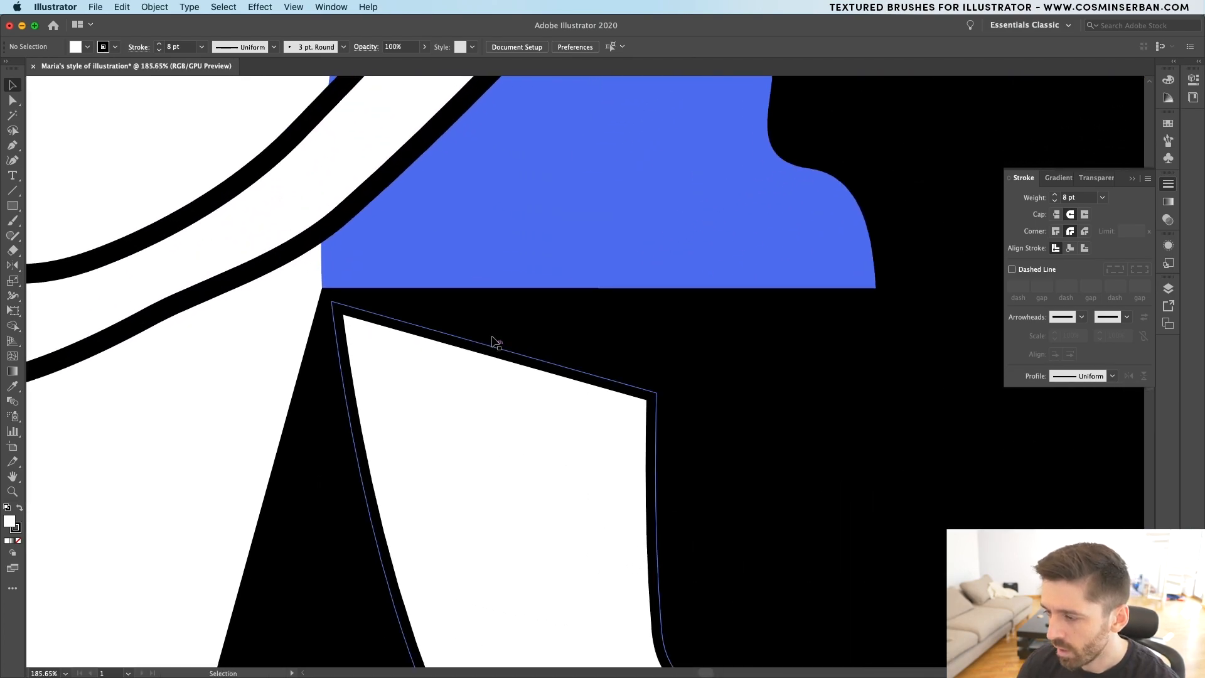
{"action": "left_click", "coordinate": [555, 307]}
{"action": "key", "text": "a"}
{"action": "left_click", "coordinate": [599, 288]}
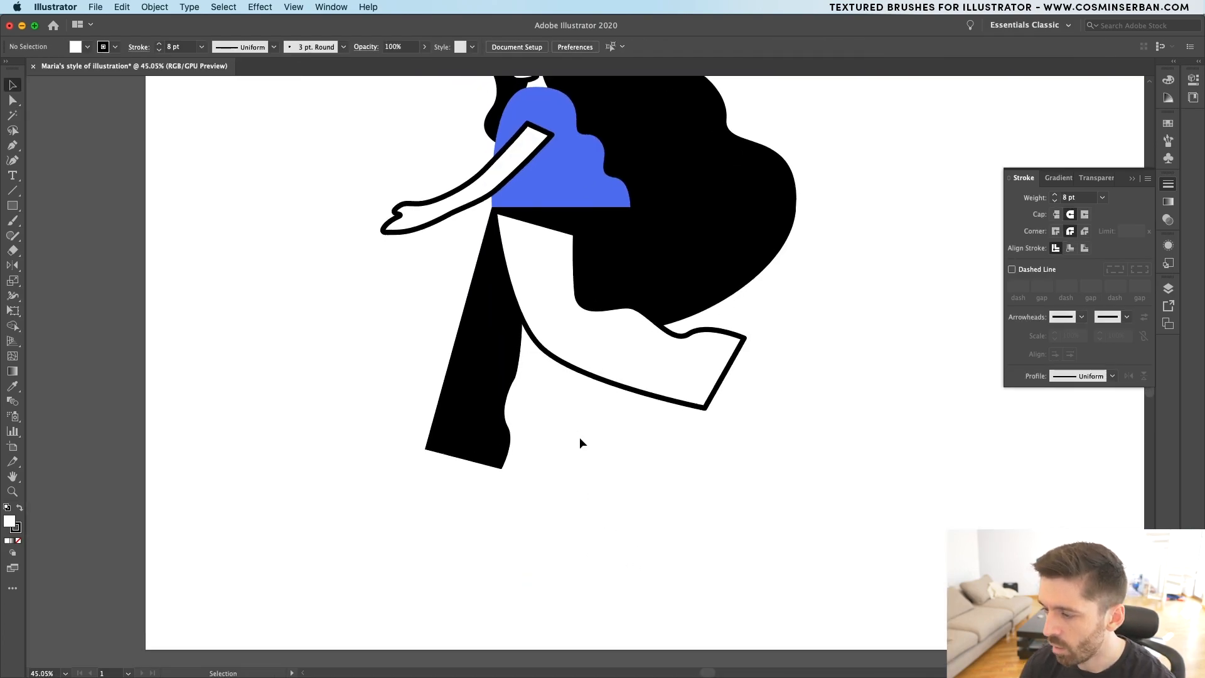
- Flare the front trouser leg's hem by moving its back corner and the wavy edge point above it outward
{"action": "scroll", "coordinate": [579, 436], "scroll_direction": "up", "scroll_amount": 3}
{"action": "left_click", "coordinate": [458, 487]}
{"action": "key", "text": "a"}
{"action": "left_click_drag", "start_coordinate": [459, 486], "coordinate": [489, 500]}
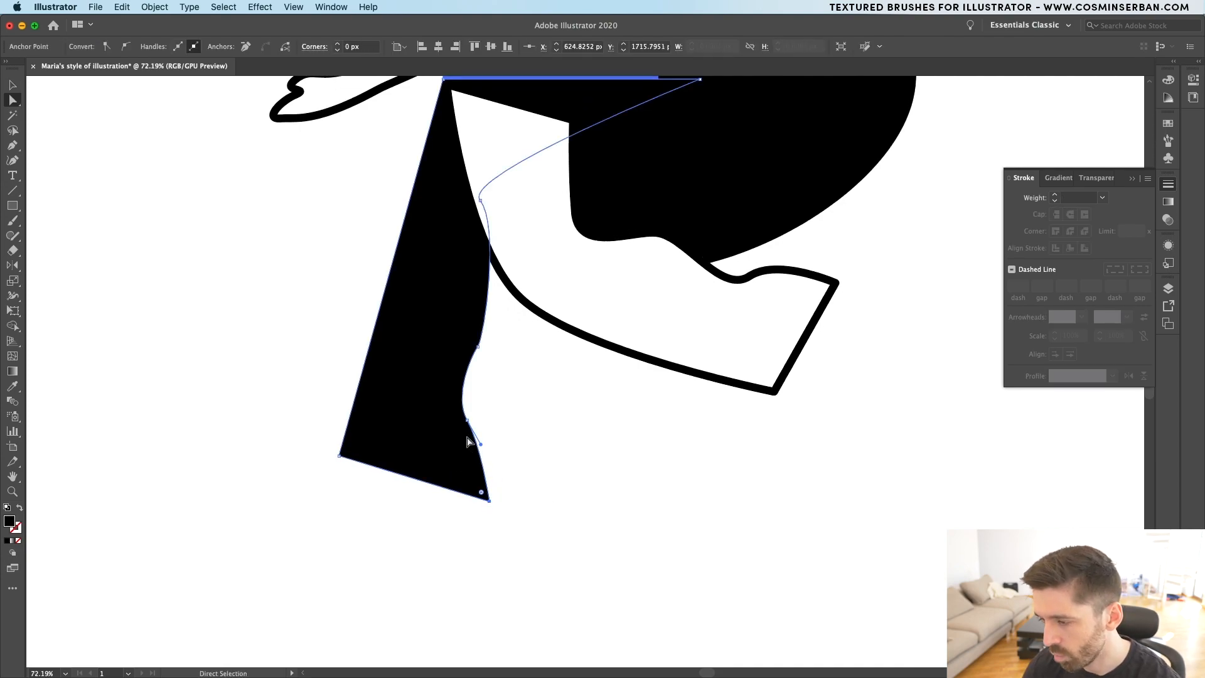
{"action": "left_click_drag", "start_coordinate": [470, 429], "coordinate": [502, 416]}
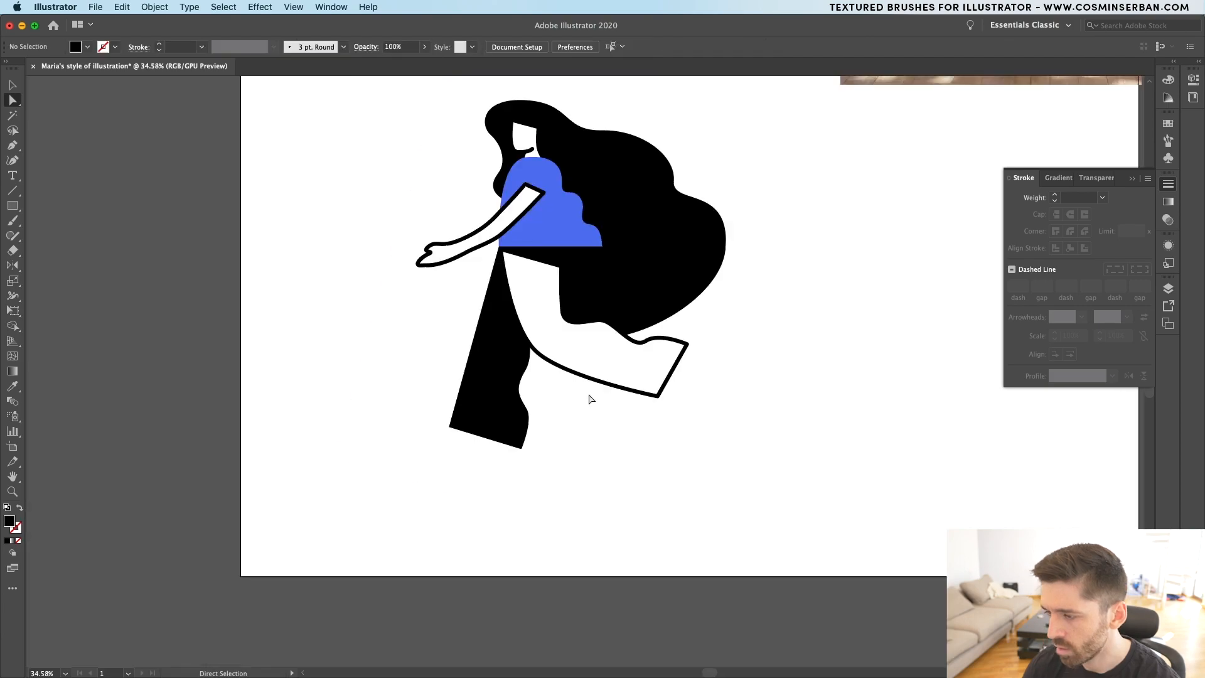
- Adjust the wave along the rear trouser leg's upper edge near the hair
{"action": "scroll", "coordinate": [586, 398], "scroll_direction": "up", "scroll_amount": 3}
{"action": "left_click", "coordinate": [630, 281]}
{"action": "left_click", "coordinate": [615, 250]}
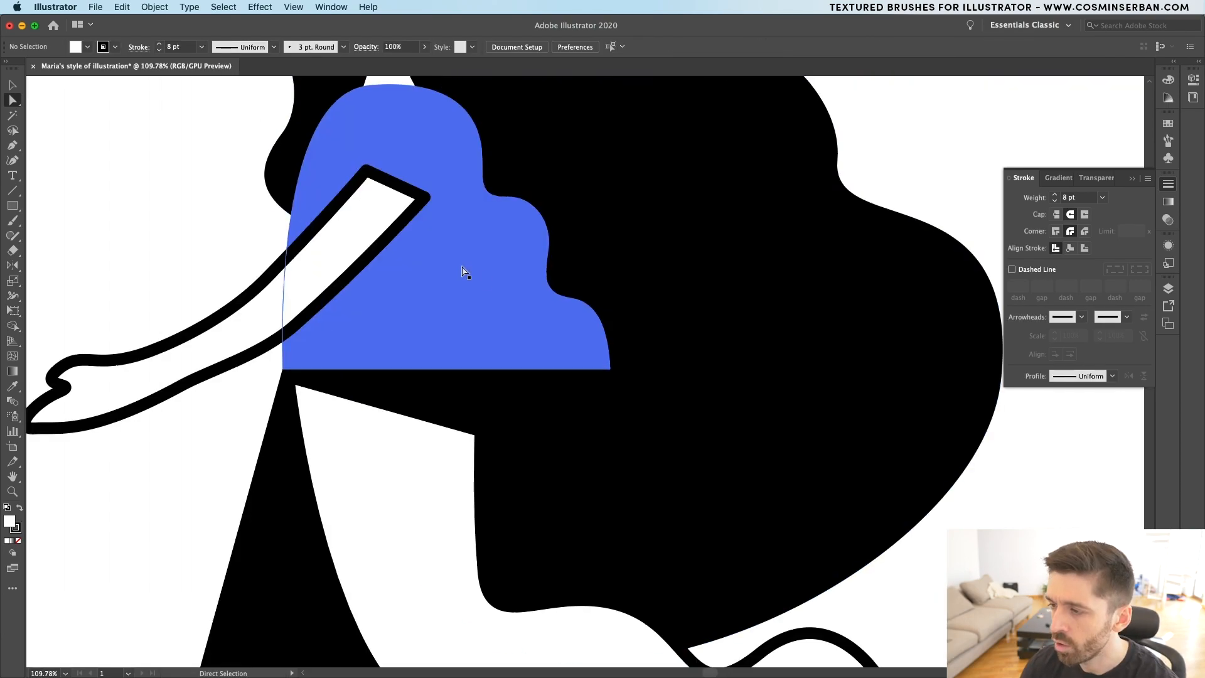
- Smooth the scalloped back edge of the blue torso with repeated Smooth tool strokes
{"action": "left_click", "coordinate": [462, 266]}
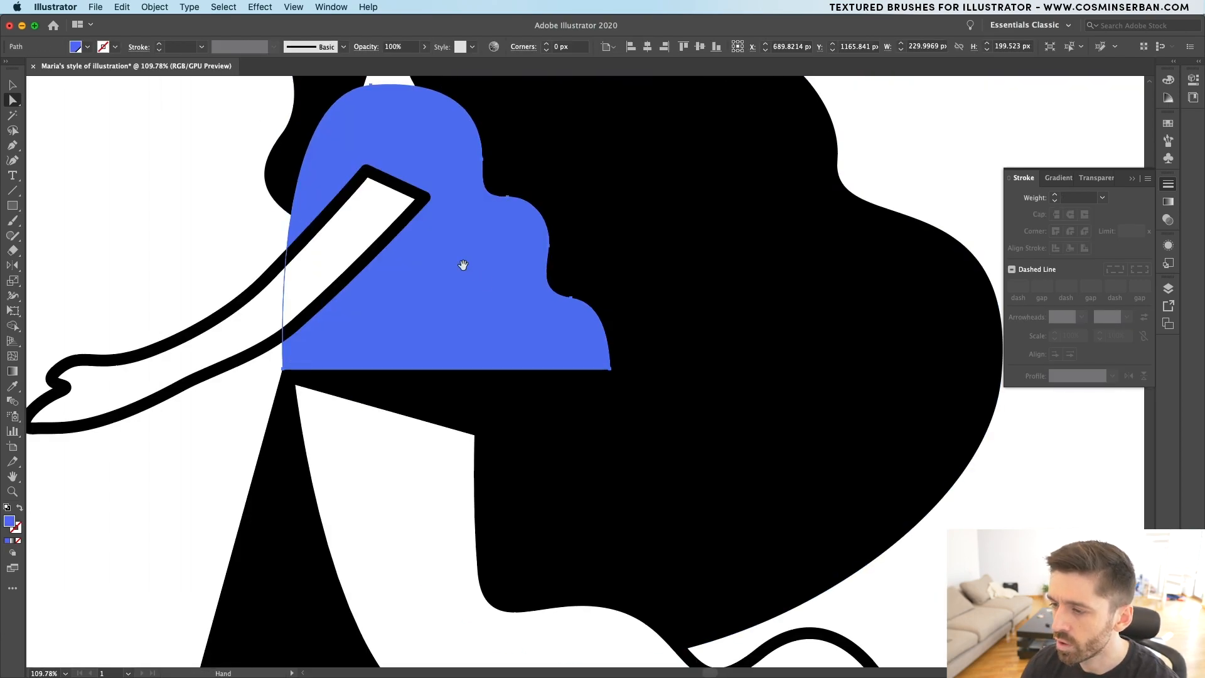
{"action": "left_click_drag", "start_coordinate": [463, 264], "coordinate": [469, 431]}
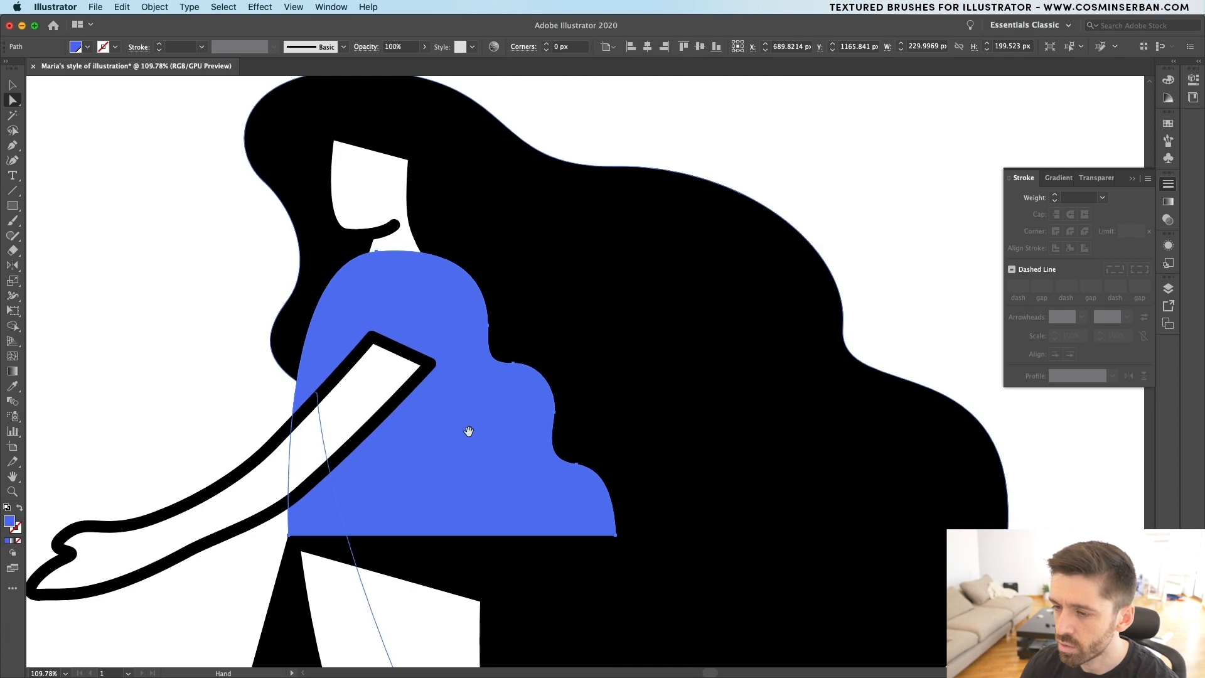
{"action": "left_click", "coordinate": [15, 237]}
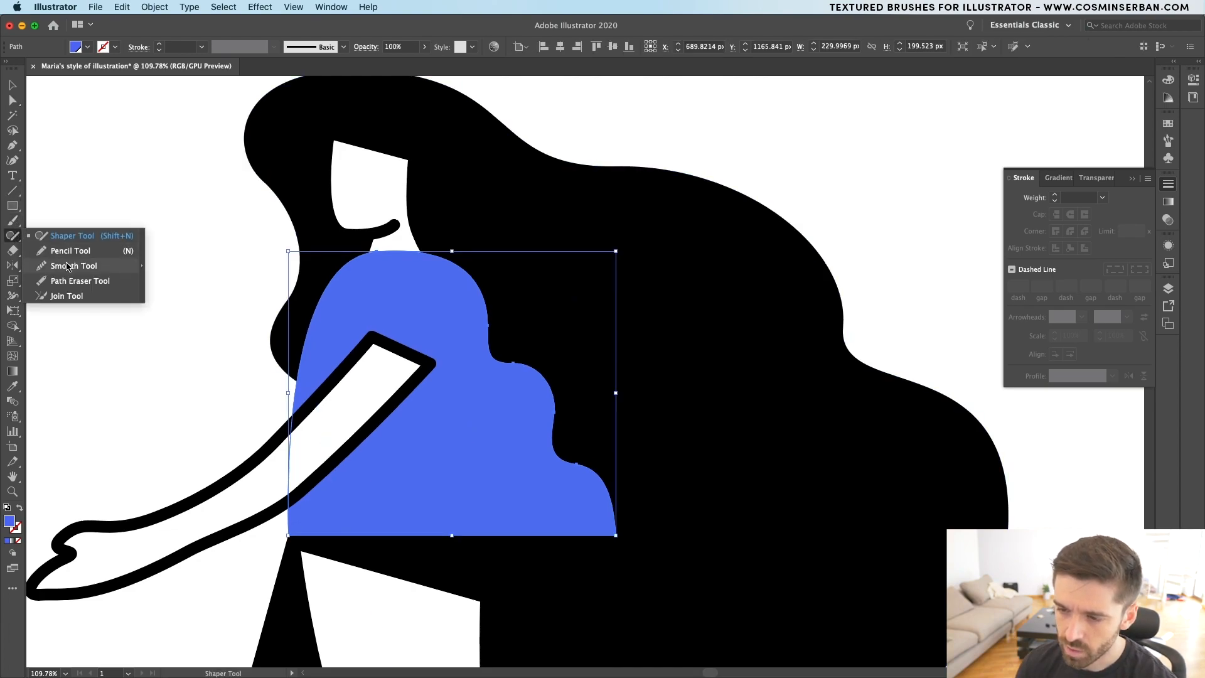
{"action": "key", "text": "v"}
{"action": "left_click", "coordinate": [13, 236]}
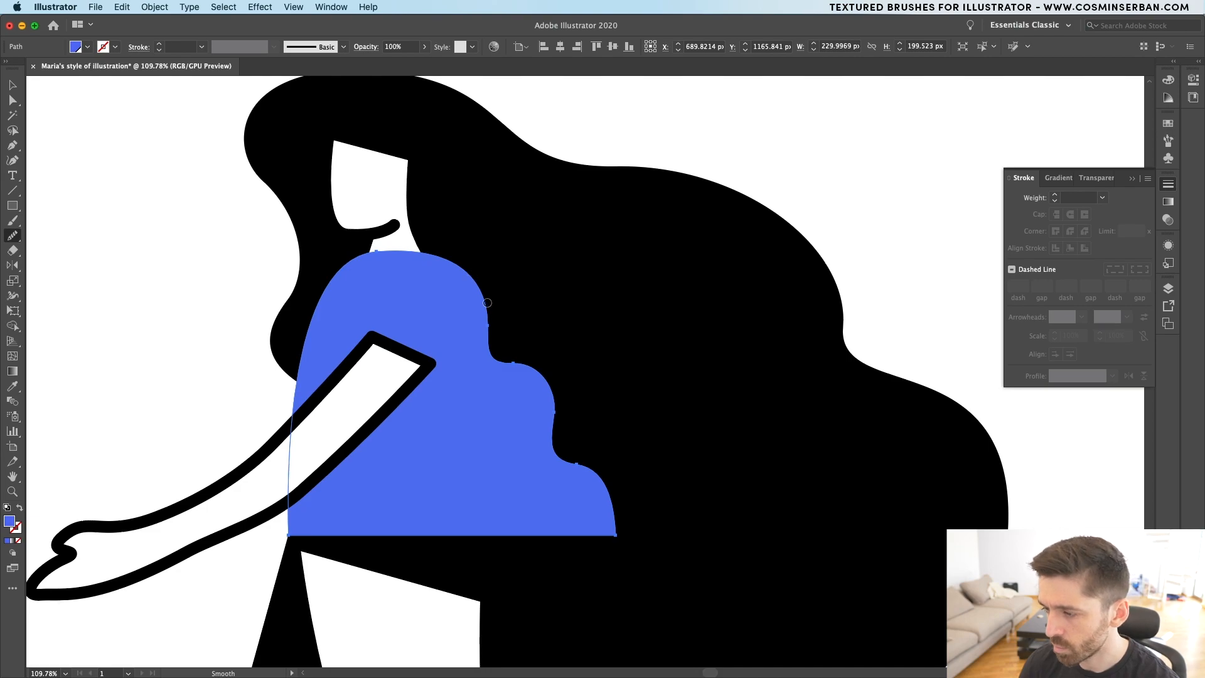
{"action": "left_click_drag", "start_coordinate": [586, 456], "coordinate": [589, 460]}
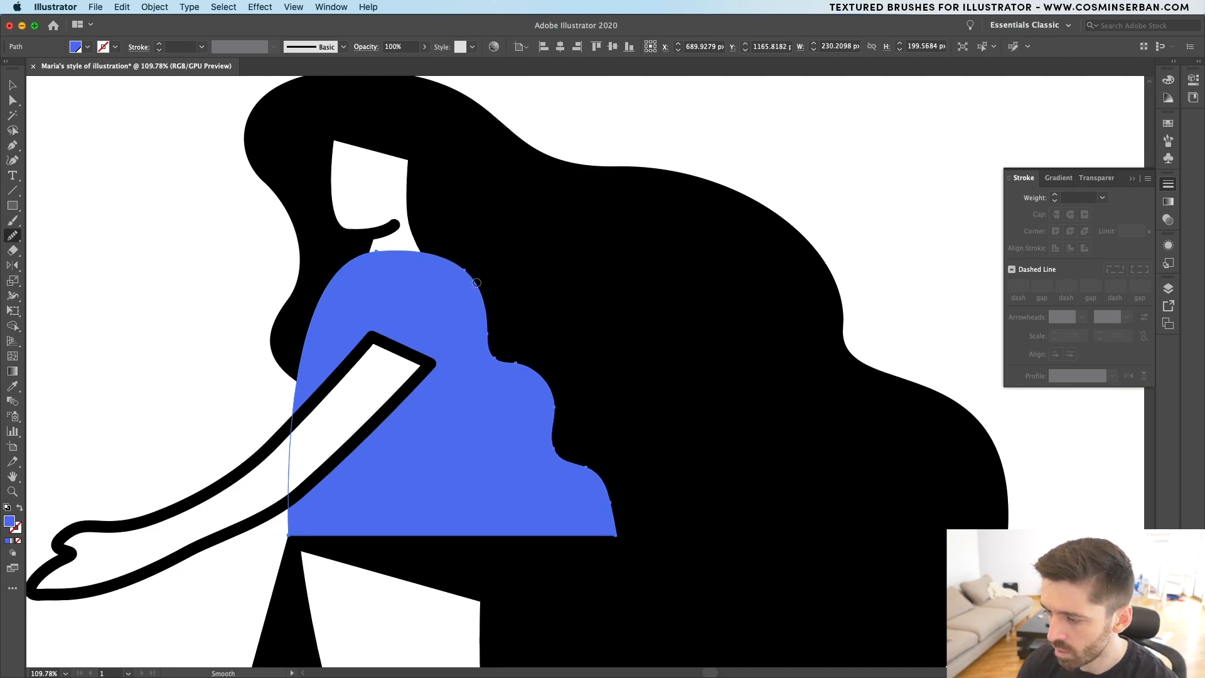
{"action": "left_click_drag", "start_coordinate": [478, 324], "coordinate": [610, 495]}
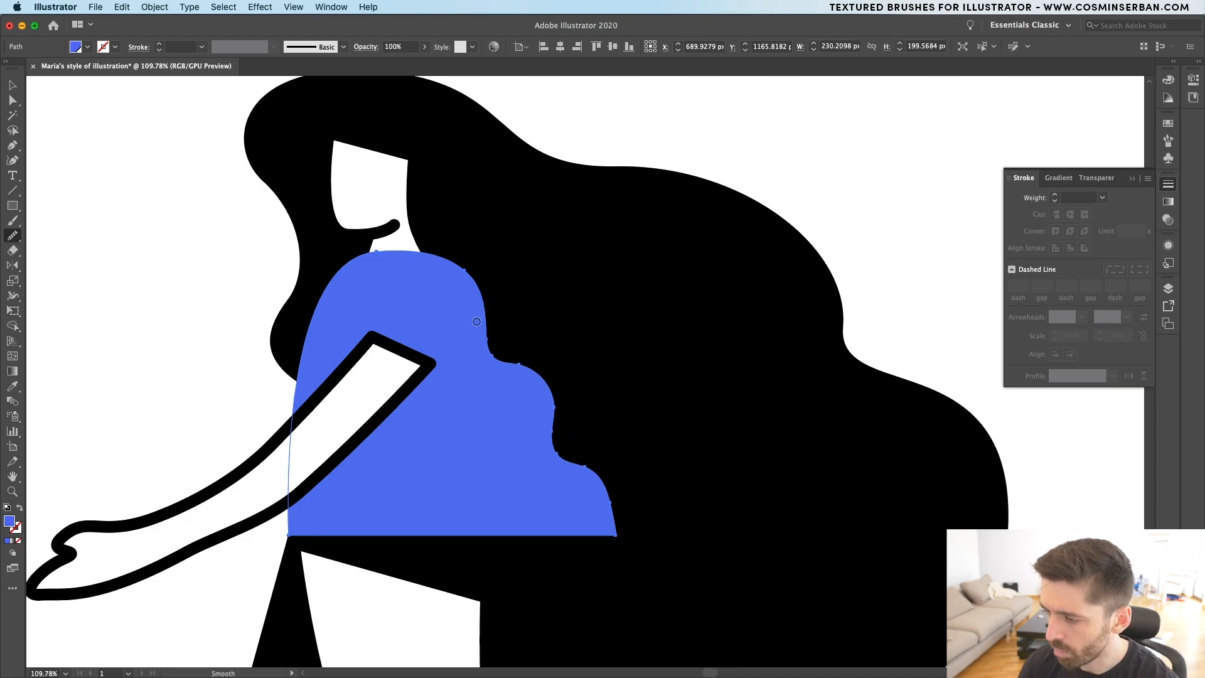
{"action": "left_click_drag", "start_coordinate": [574, 467], "coordinate": [463, 292]}
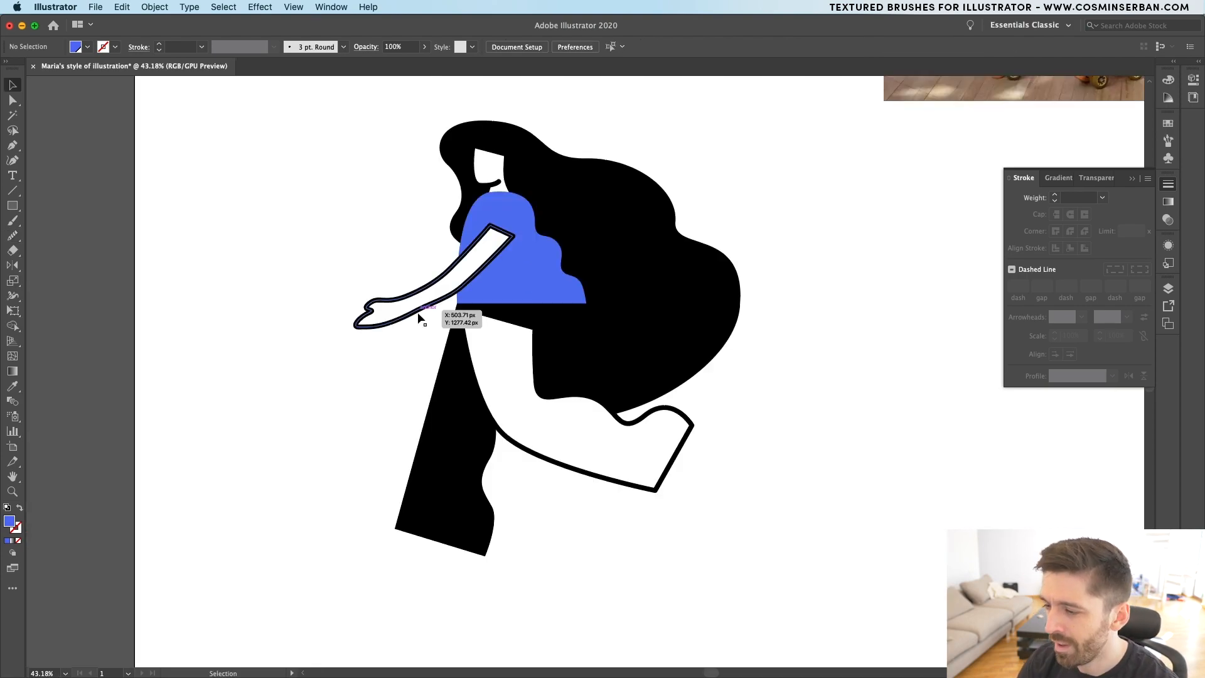
- Simplify the hand into a plain tapered tip by deleting the thumb's anchor points from the arm outline
{"action": "left_click", "coordinate": [416, 307]}
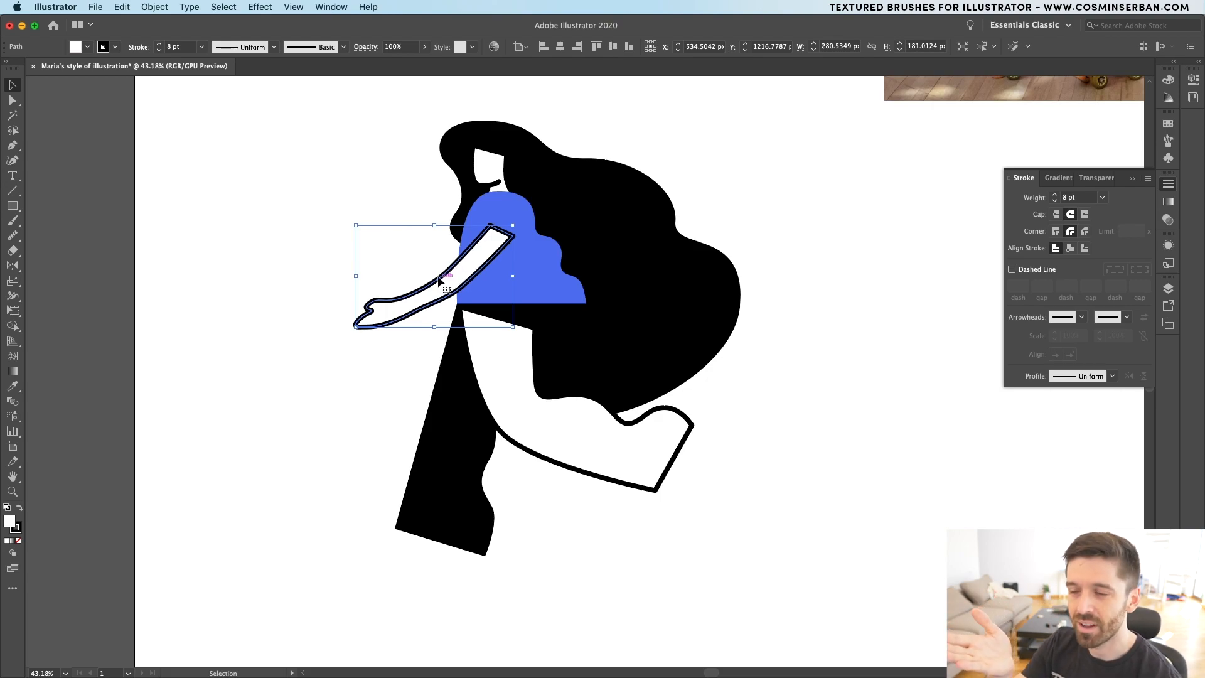
{"action": "scroll", "coordinate": [390, 318], "scroll_direction": "up", "scroll_amount": 4}
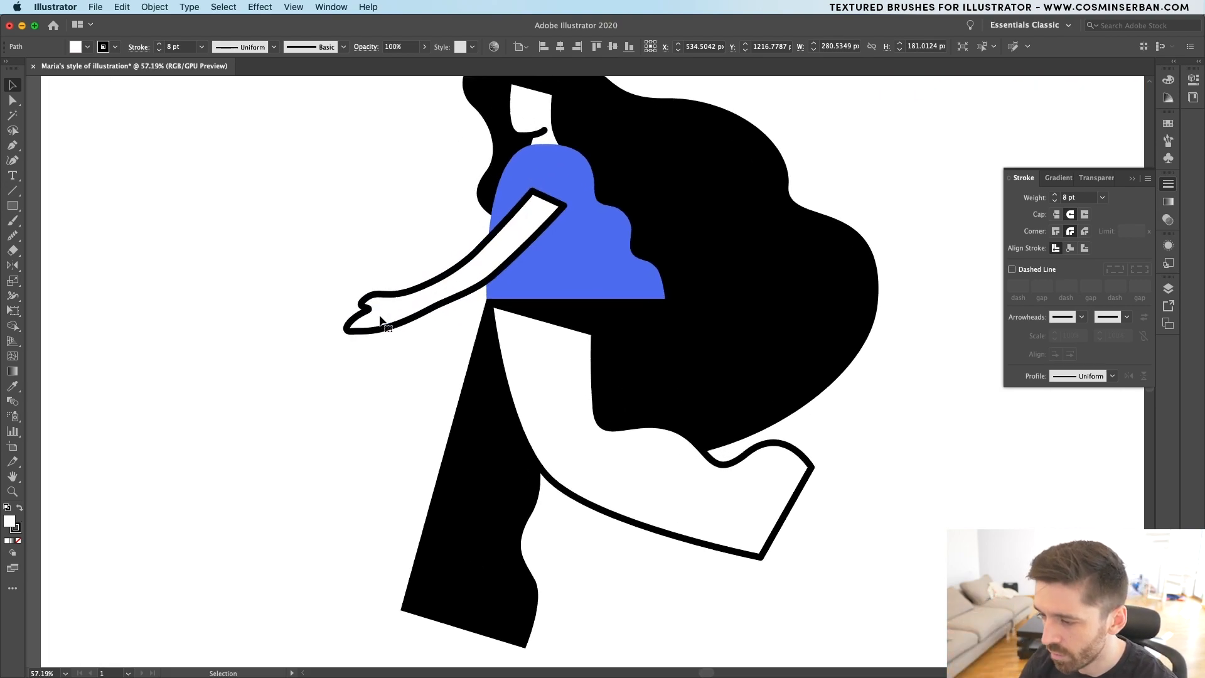
{"action": "key", "text": "p"}
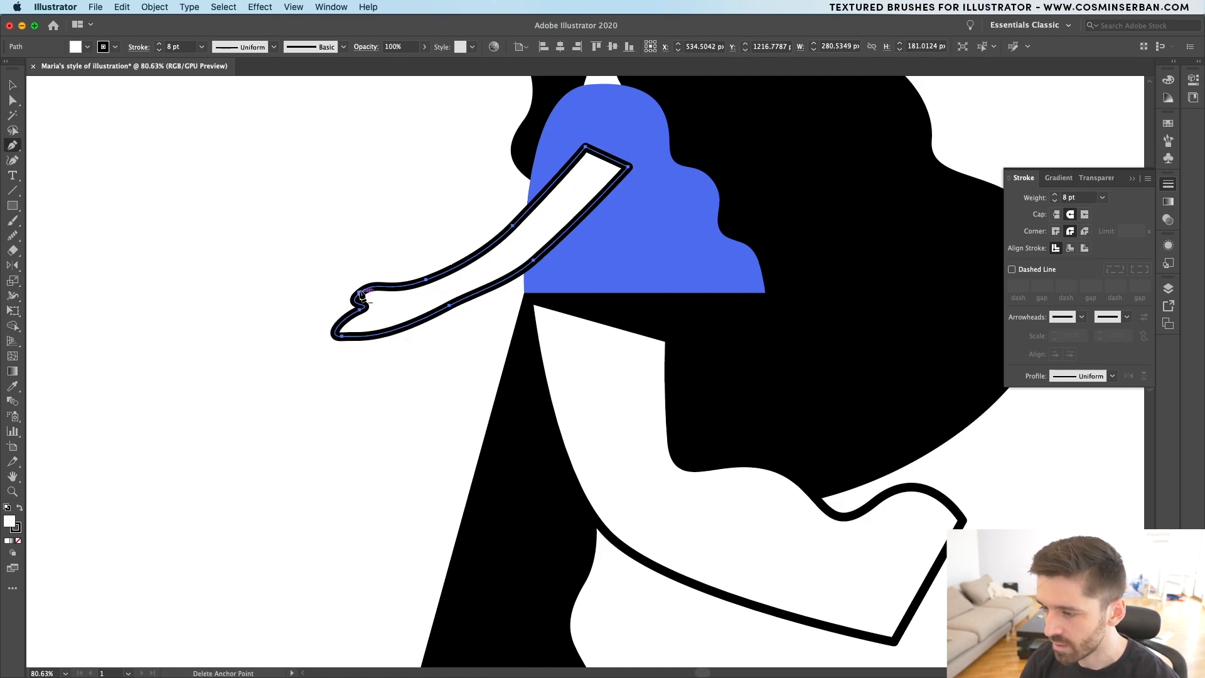
{"action": "left_click", "coordinate": [361, 294]}
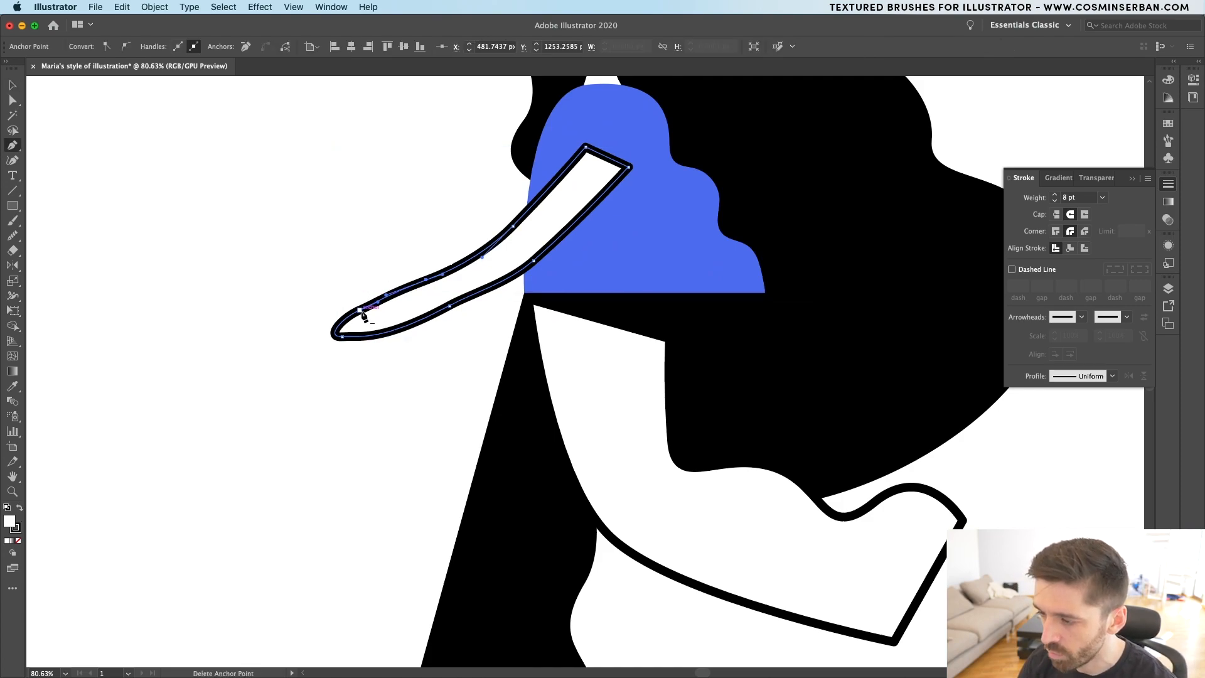
{"action": "key", "text": "v"}
{"action": "left_click", "coordinate": [370, 385]}
- Draw a shoe outline below the front trouser leg's hem, with a rounded toe, flat sole and straight heel
{"action": "scroll", "coordinate": [370, 386], "scroll_direction": "down", "scroll_amount": 6}
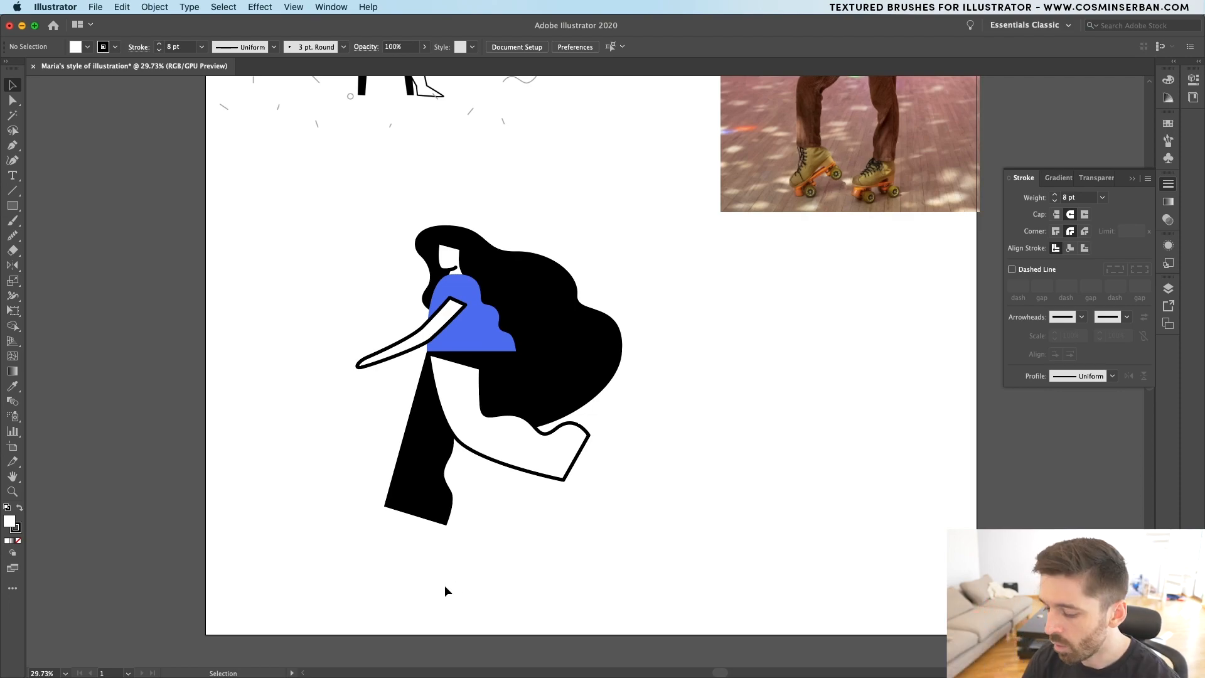
{"action": "left_click", "coordinate": [502, 446]}
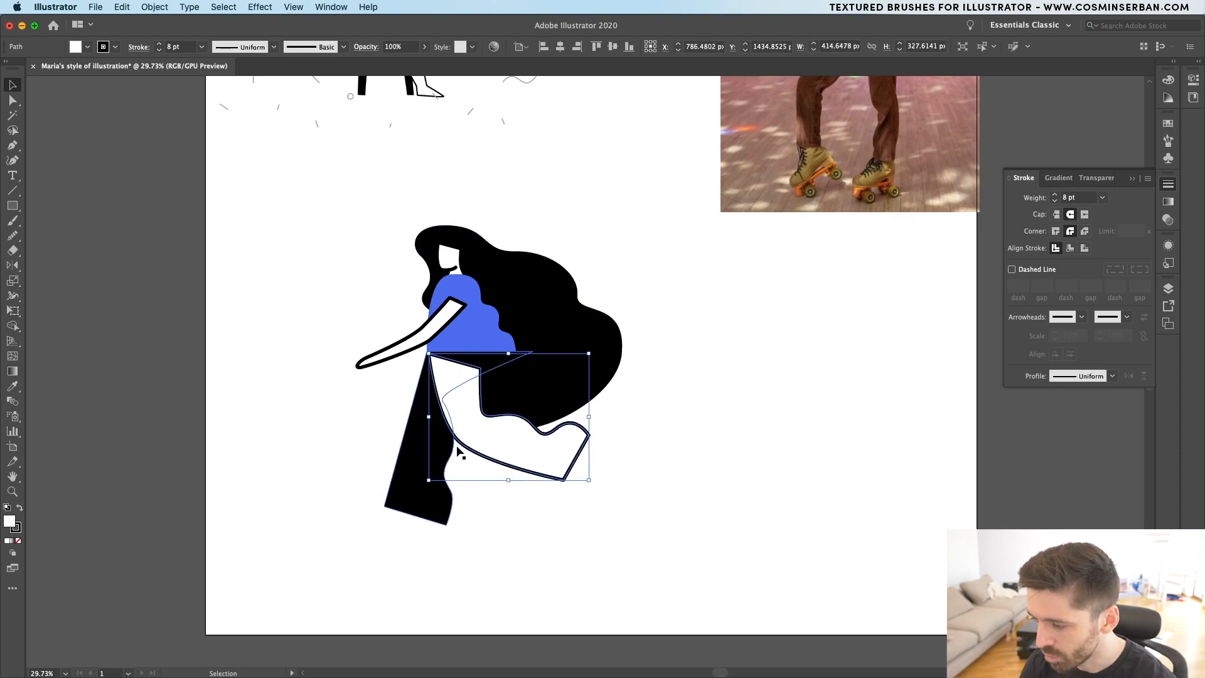
{"action": "scroll", "coordinate": [525, 450], "scroll_direction": "up", "scroll_amount": 5}
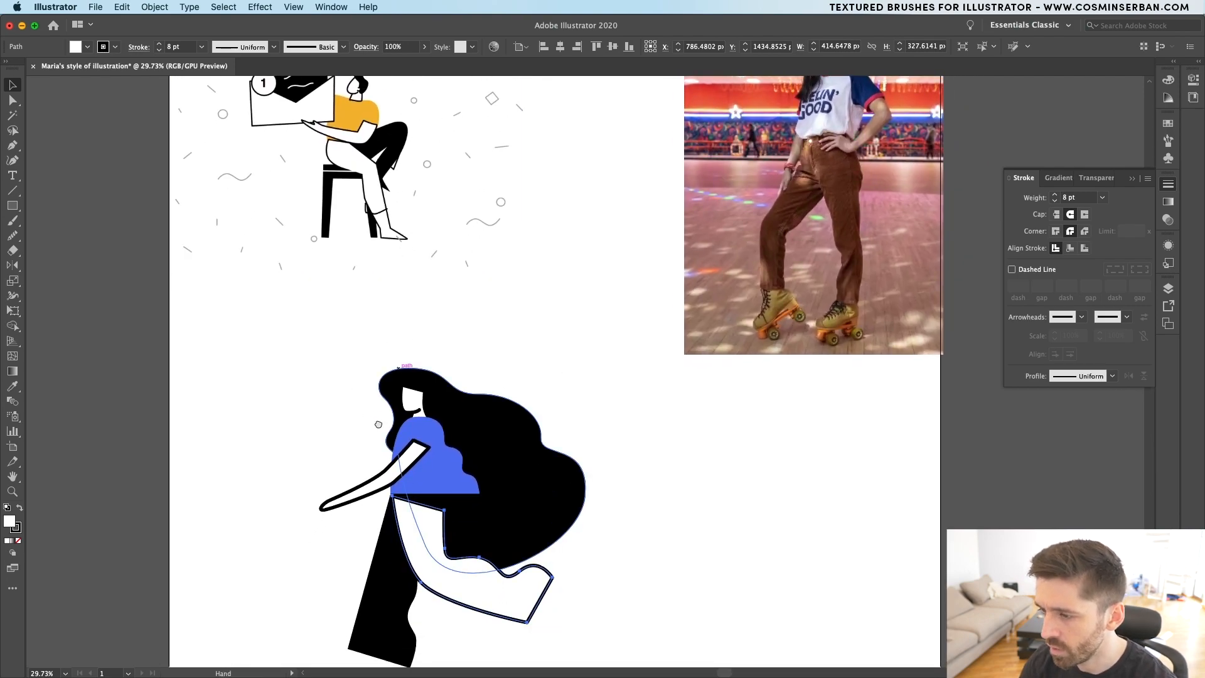
{"action": "scroll", "coordinate": [408, 292], "scroll_direction": "down", "scroll_amount": 5}
{"action": "scroll", "coordinate": [407, 292], "scroll_direction": "left", "scroll_amount": 2}
{"action": "scroll", "coordinate": [429, 468], "scroll_direction": "up", "scroll_amount": 3}
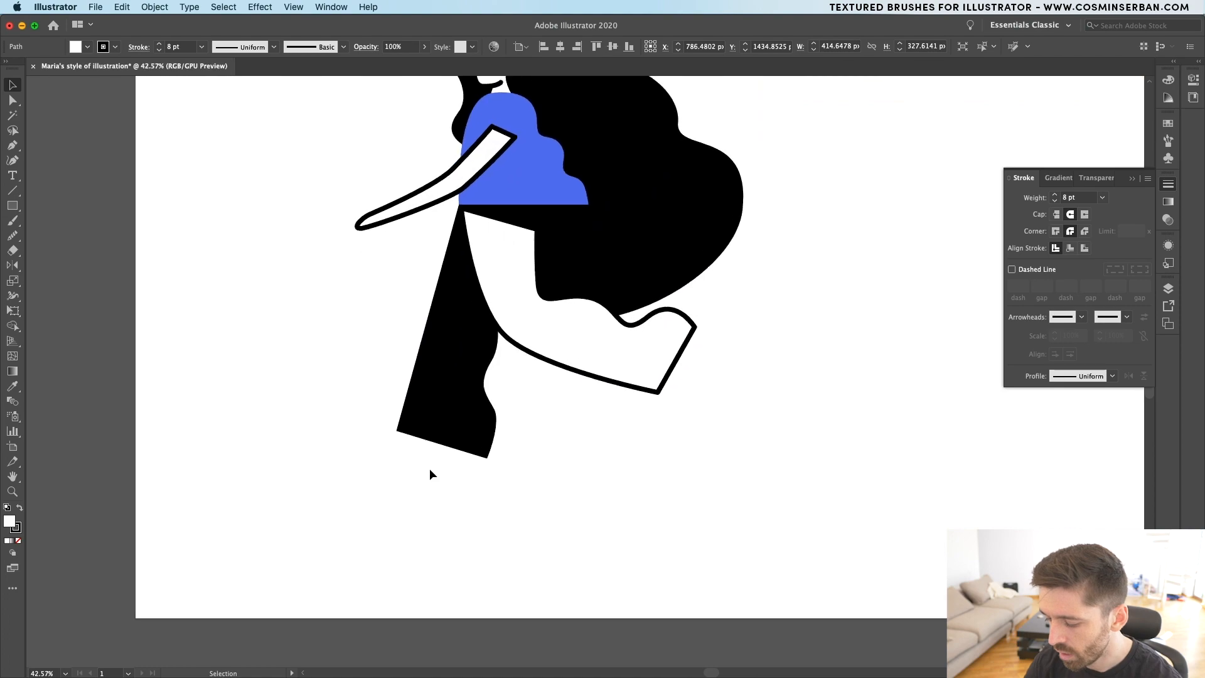
{"action": "key", "text": "p"}
{"action": "left_click", "coordinate": [445, 434]}
{"action": "left_click", "coordinate": [410, 529]}
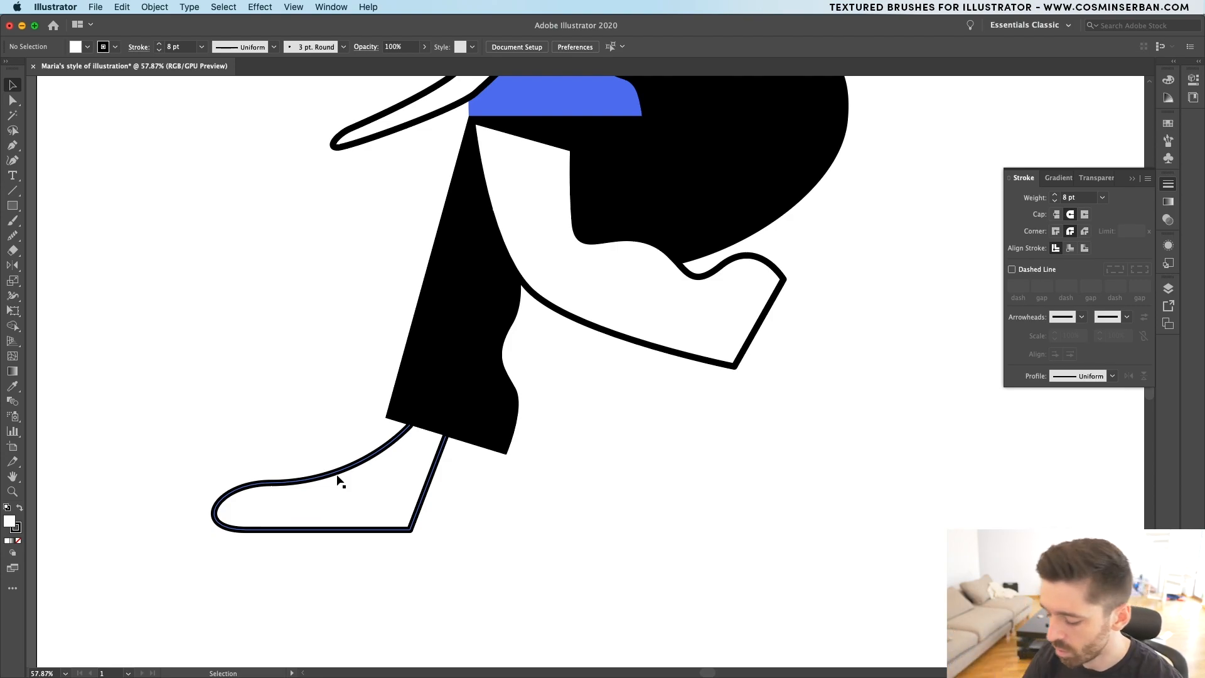
- Draw a short curved lace across the shoe's instep and set its fill to none
{"action": "key", "text": "p"}
{"action": "left_click_drag", "start_coordinate": [278, 465], "coordinate": [296, 515]}
{"action": "key", "text": "v"}
{"action": "left_click", "coordinate": [310, 549]}
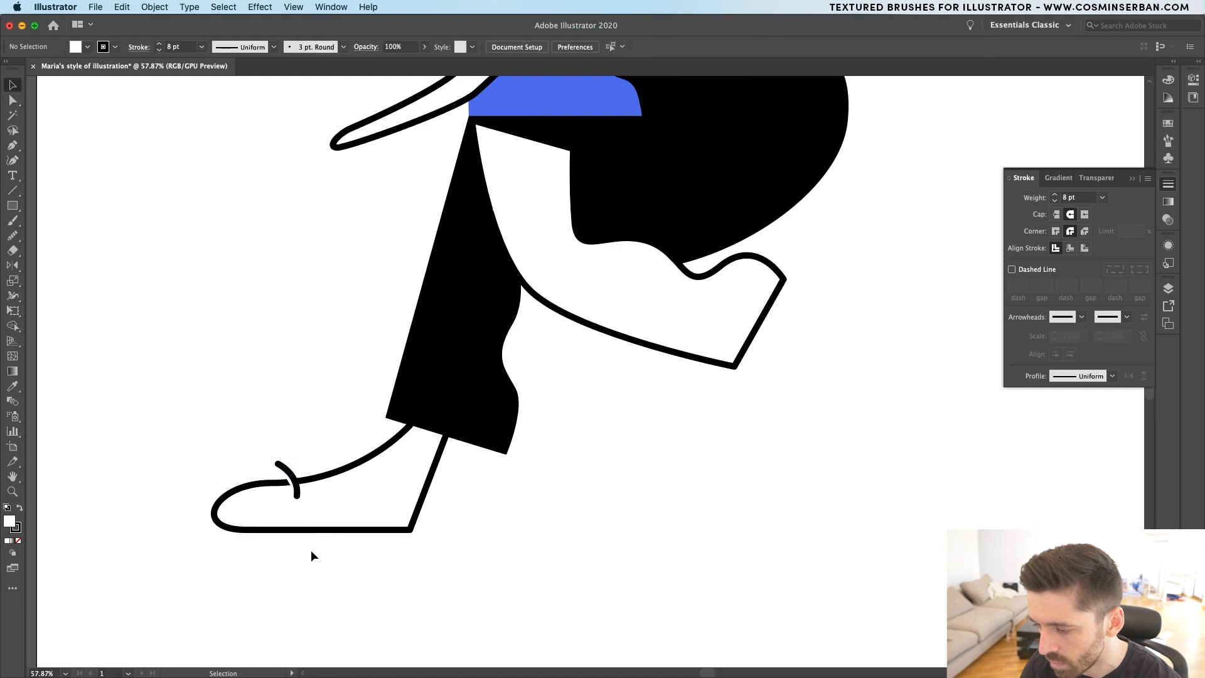
{"action": "left_click", "coordinate": [296, 487]}
{"action": "left_click", "coordinate": [83, 46]}
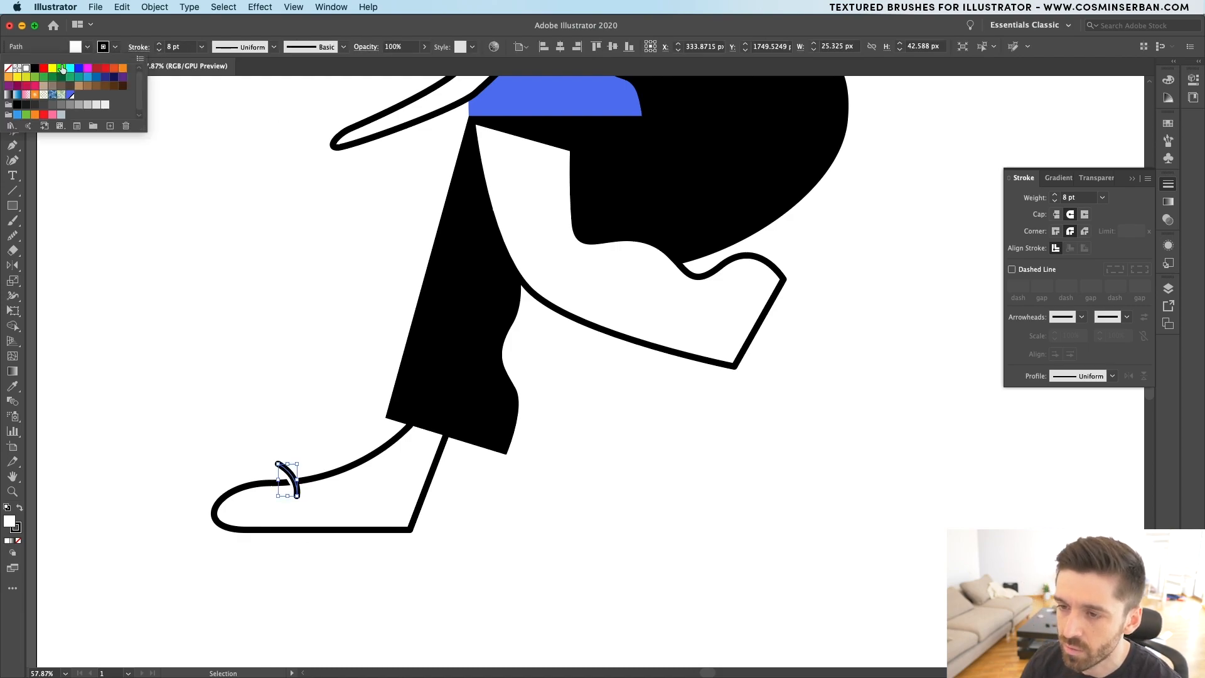
{"action": "left_click", "coordinate": [8, 68]}
- Draw a second curved lace beside the first, nearer the ankle
{"action": "key", "text": "p"}
{"action": "left_click", "coordinate": [303, 458]}
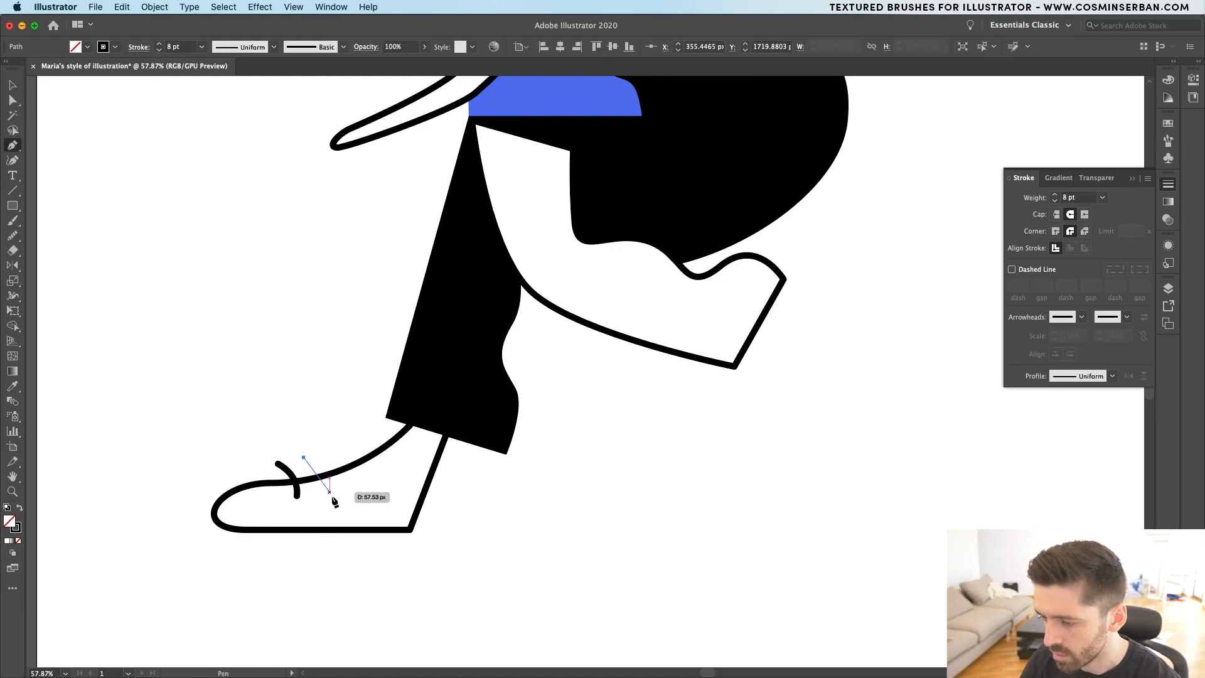
{"action": "left_click_drag", "start_coordinate": [335, 502], "coordinate": [329, 500]}
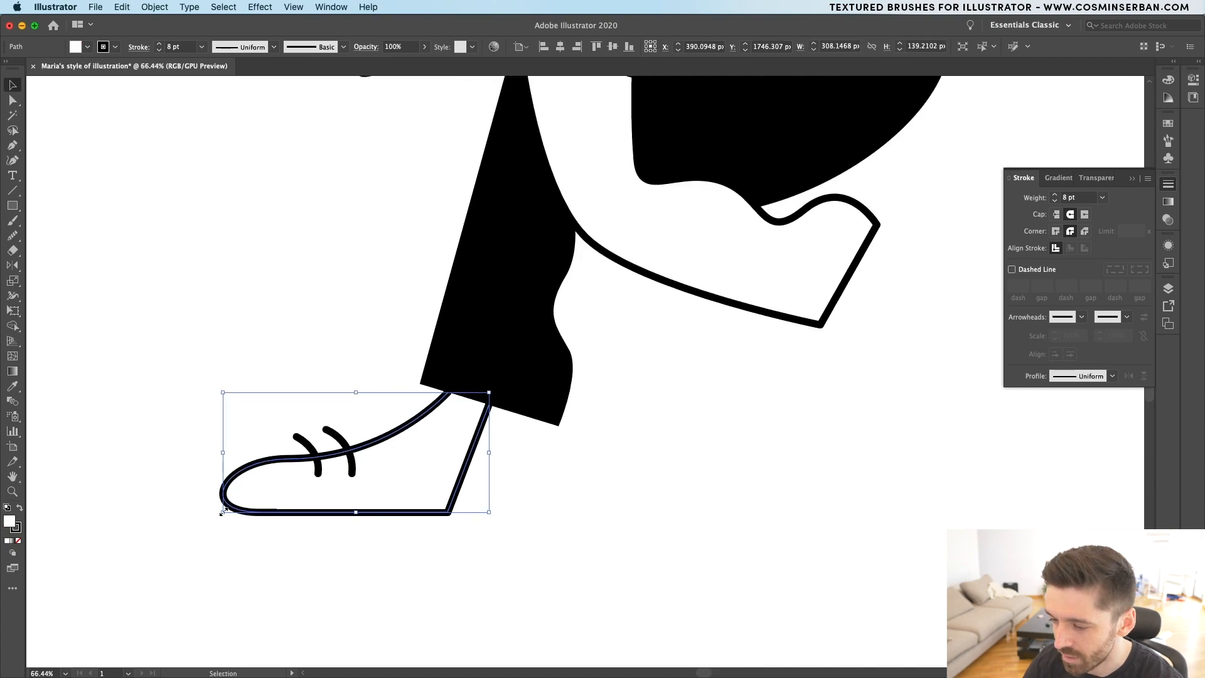
- Shrink the shoe outline toward its heel and move the laces back onto its instep
{"action": "left_click_drag", "start_coordinate": [222, 511], "coordinate": [314, 496]}
{"action": "left_click", "coordinate": [337, 534]}
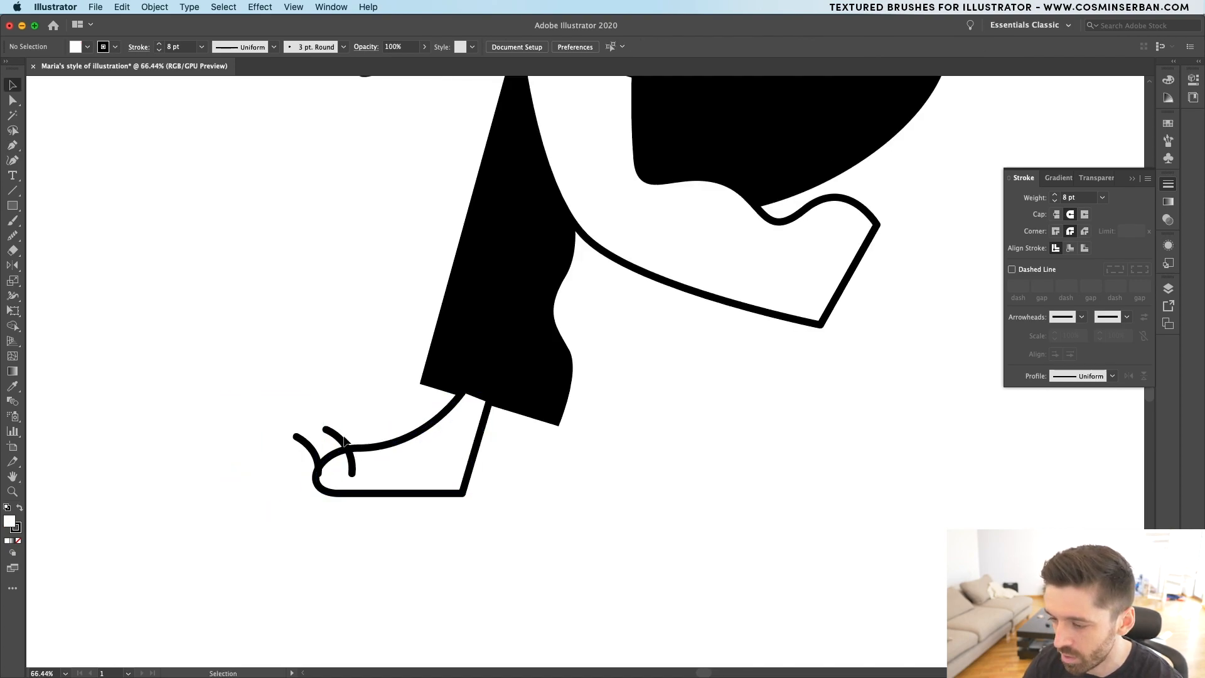
{"action": "mouse_move", "coordinate": [344, 441]}
{"action": "left_mouse_down"}
{"action": "mouse_move", "coordinate": [397, 432]}
{"action": "mouse_move", "coordinate": [315, 446]}
{"action": "mouse_move", "coordinate": [369, 438]}
{"action": "left_mouse_up"}
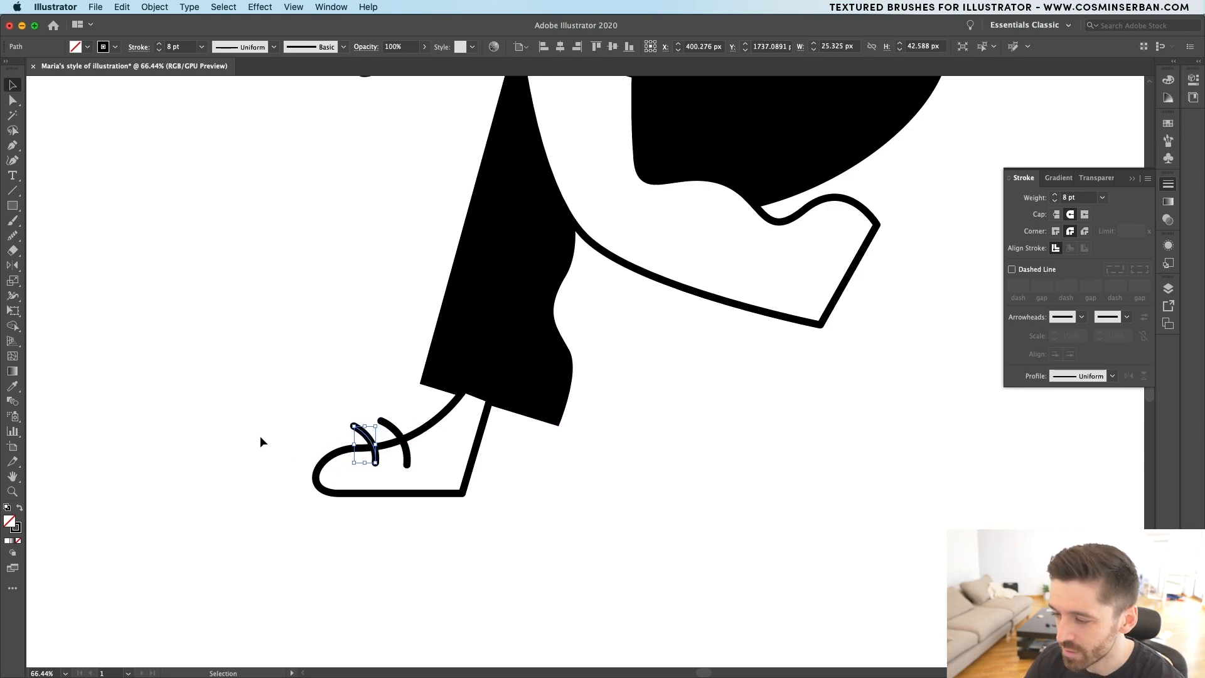
{"action": "left_click", "coordinate": [261, 437]}
- Move the shoe together with its laces forward to the front corner of the trouser hem
{"action": "scroll", "coordinate": [260, 438], "scroll_direction": "down", "scroll_amount": 5}
{"action": "scroll", "coordinate": [288, 448], "scroll_direction": "up", "scroll_amount": 5}
{"action": "left_click_drag", "start_coordinate": [460, 537], "coordinate": [251, 415]}
{"action": "left_click_drag", "start_coordinate": [371, 414], "coordinate": [338, 404]}
{"action": "scroll", "coordinate": [384, 375], "scroll_direction": "up", "scroll_amount": 5}
{"action": "scroll", "coordinate": [384, 375], "scroll_direction": "down", "scroll_amount": 4}
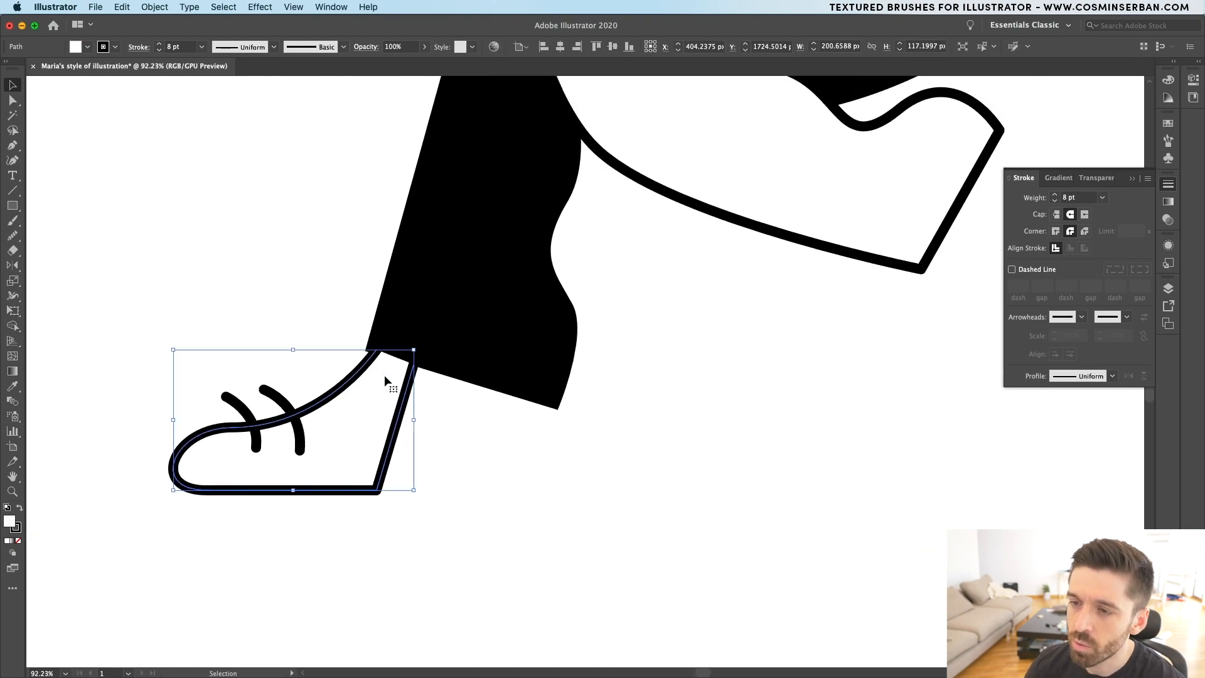
- Set the shoe outline's fill to none
{"action": "left_click", "coordinate": [88, 47]}
{"action": "left_click", "coordinate": [9, 69]}
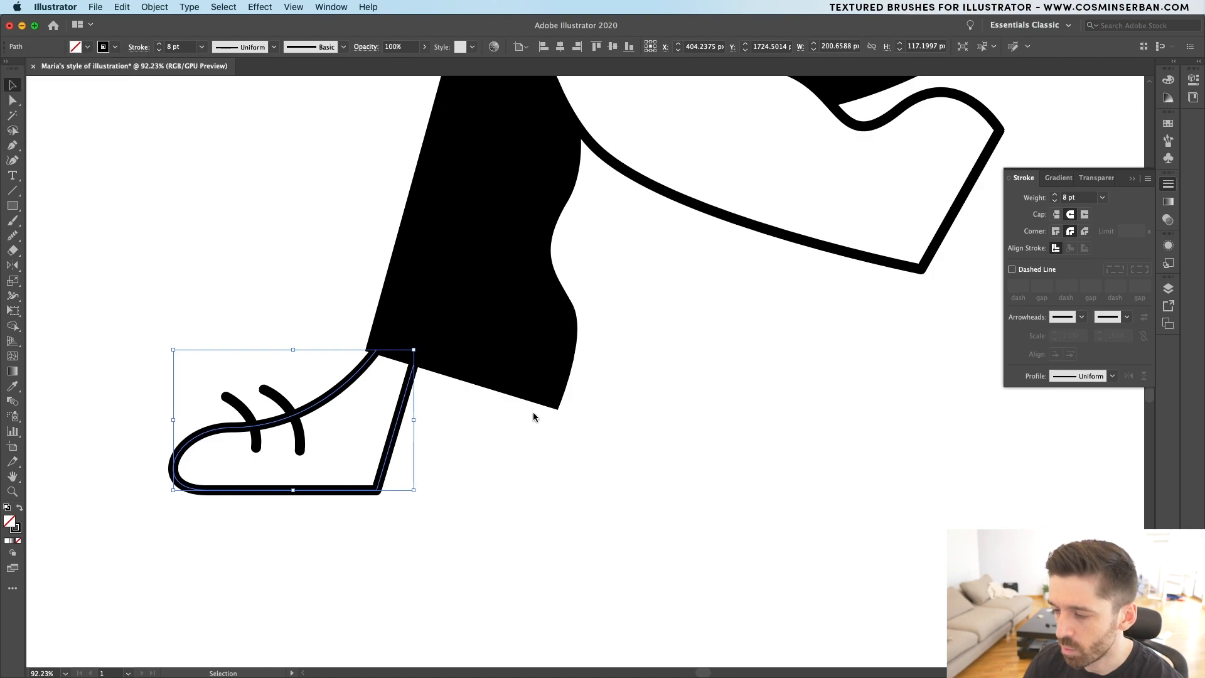
{"action": "left_click", "coordinate": [511, 484]}
{"action": "scroll", "coordinate": [511, 483], "scroll_direction": "down", "scroll_amount": 6}
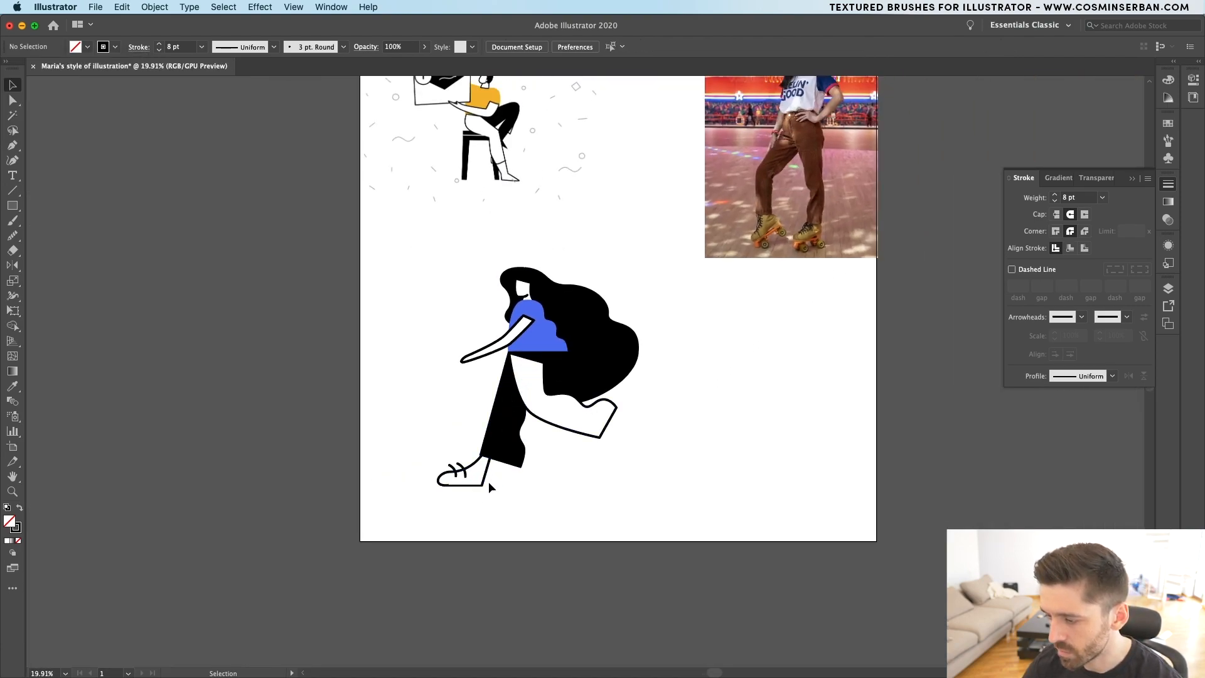
- Widen the shoe by moving its heel and back ankle points backward along the trouser hem
{"action": "scroll", "coordinate": [487, 484], "scroll_direction": "up", "scroll_amount": 5}
{"action": "key", "text": "a"}
{"action": "left_click", "coordinate": [488, 467]}
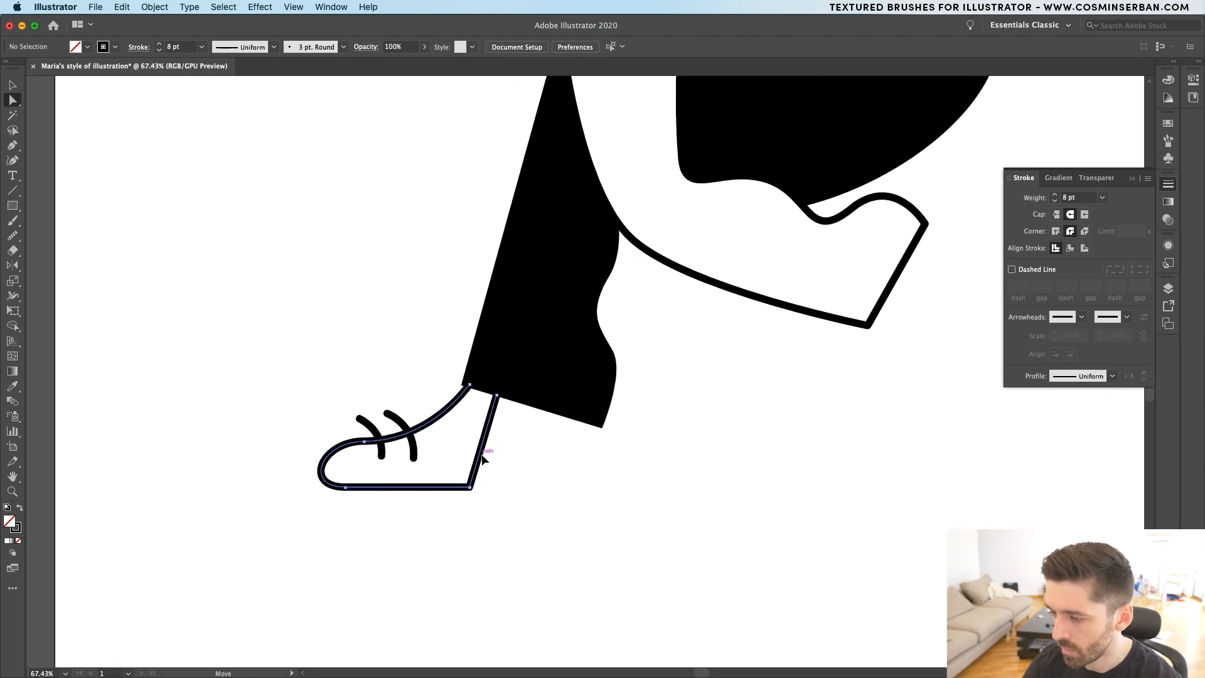
{"action": "left_click_drag", "start_coordinate": [496, 395], "coordinate": [510, 392]}
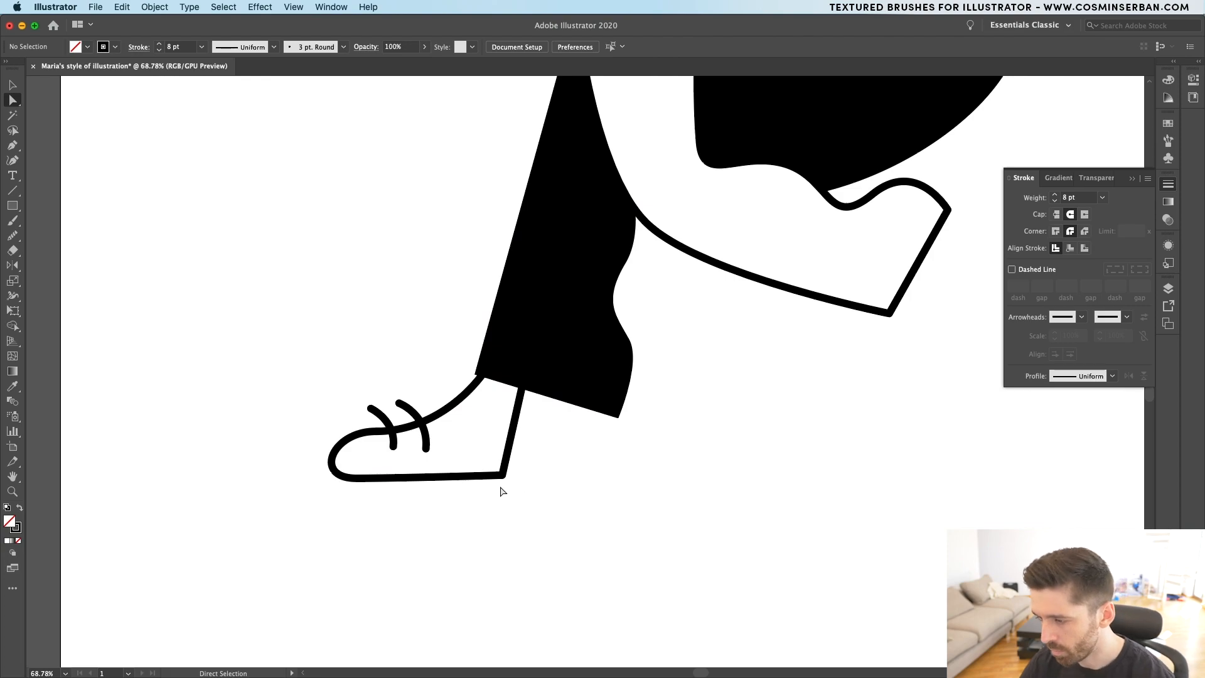
- Replace the shoe outline with a newly drawn, more curved one starting at the trouser hem's front corner, keeping the laces
{"action": "scroll", "coordinate": [464, 484], "scroll_direction": "down", "scroll_amount": 5}
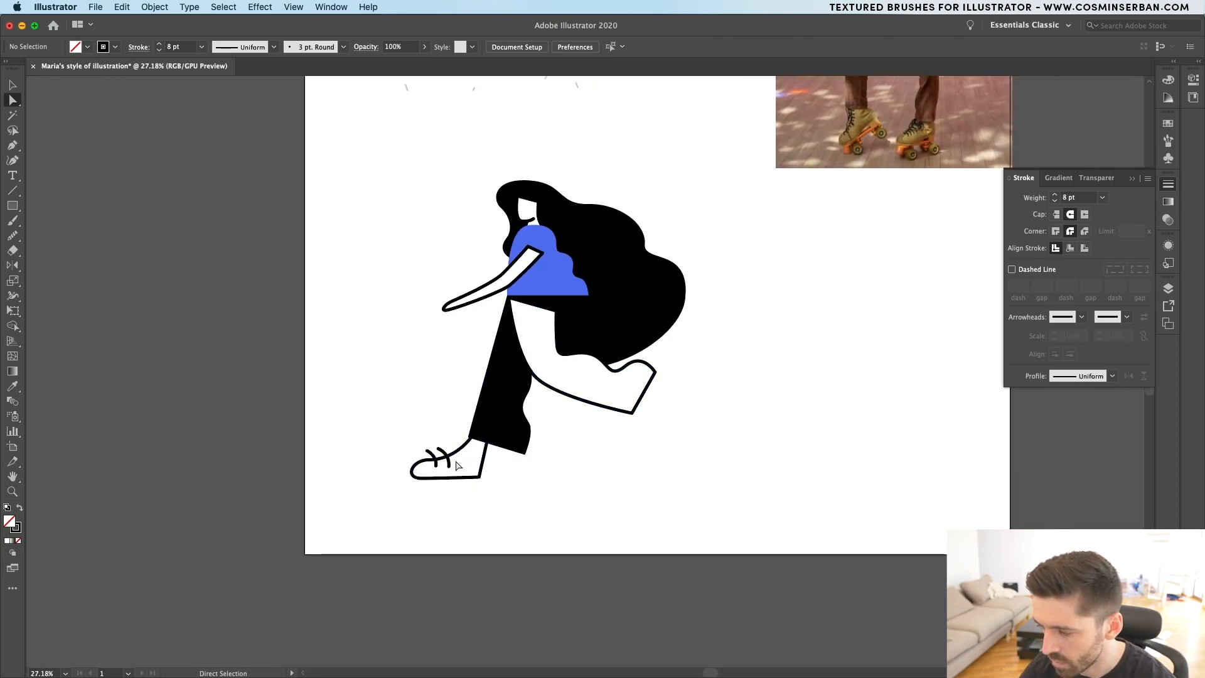
{"action": "scroll", "coordinate": [456, 465], "scroll_direction": "up", "scroll_amount": 5}
{"action": "left_click", "coordinate": [468, 426]}
{"action": "key", "text": "Delete"}
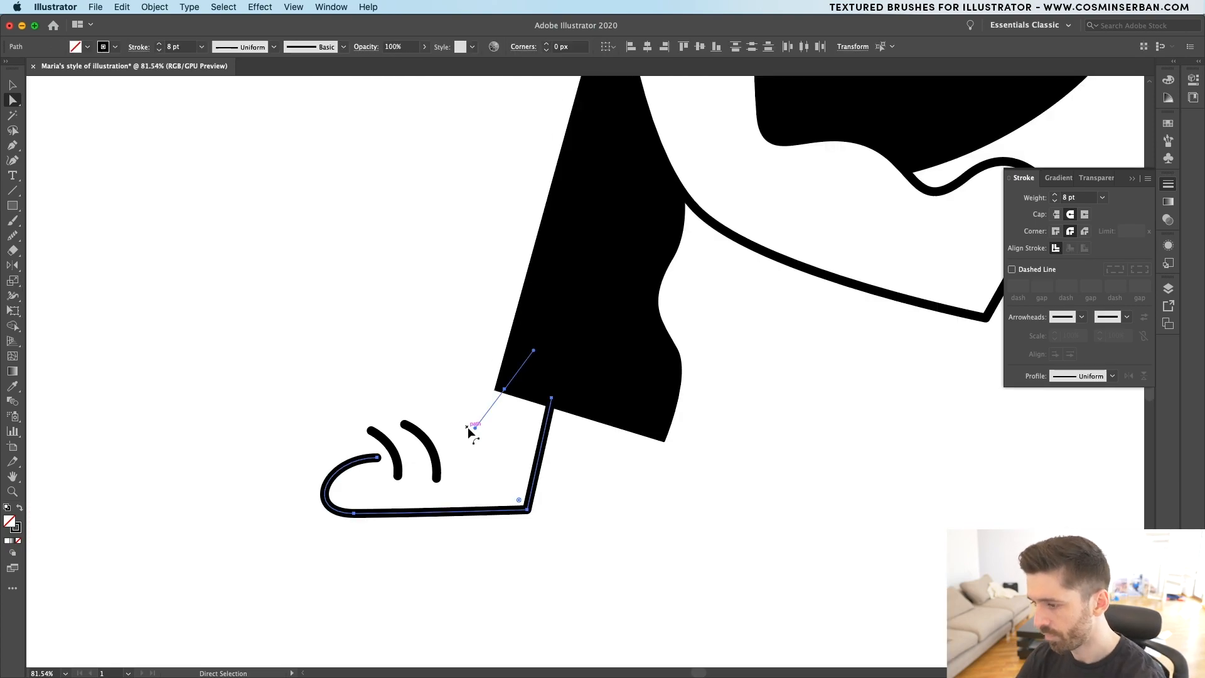
{"action": "key", "text": "Delete"}
{"action": "key", "text": "p"}
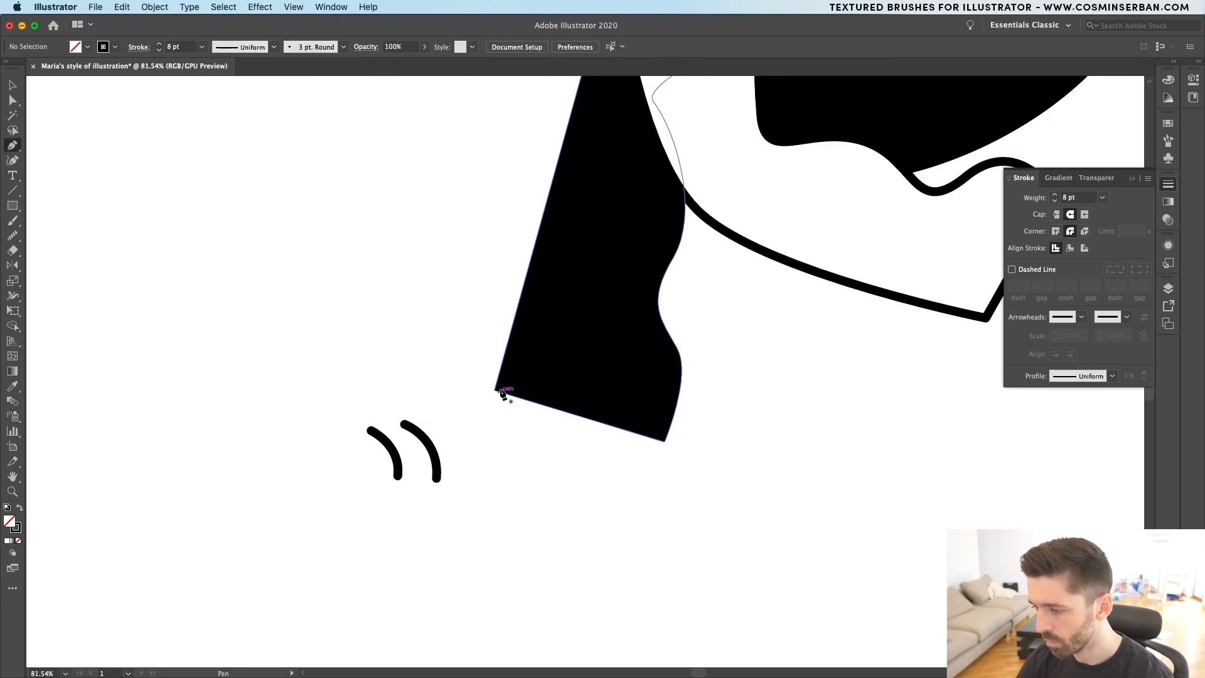
{"action": "left_click", "coordinate": [503, 379]}
{"action": "left_click_drag", "start_coordinate": [472, 425], "coordinate": [374, 466]}
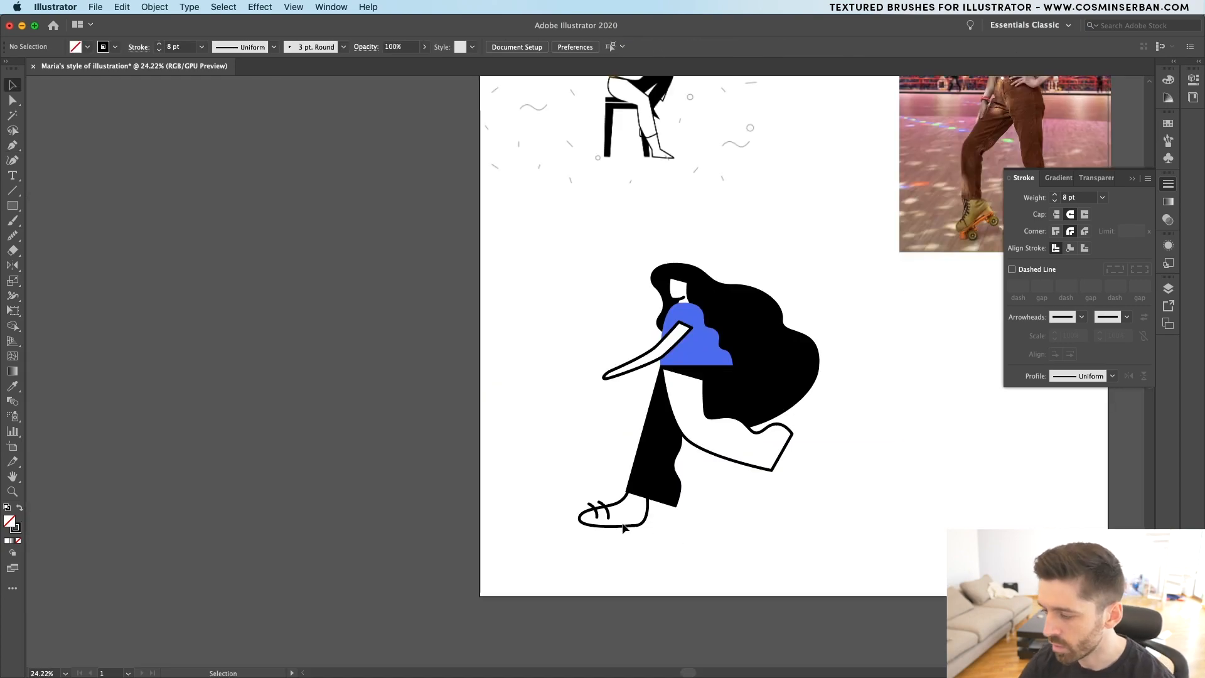
- Sharpen the shoe's rounded heel into a corner by retracting the heel anchor point's outer handle
{"action": "scroll", "coordinate": [695, 525], "scroll_direction": "up", "scroll_amount": 5}
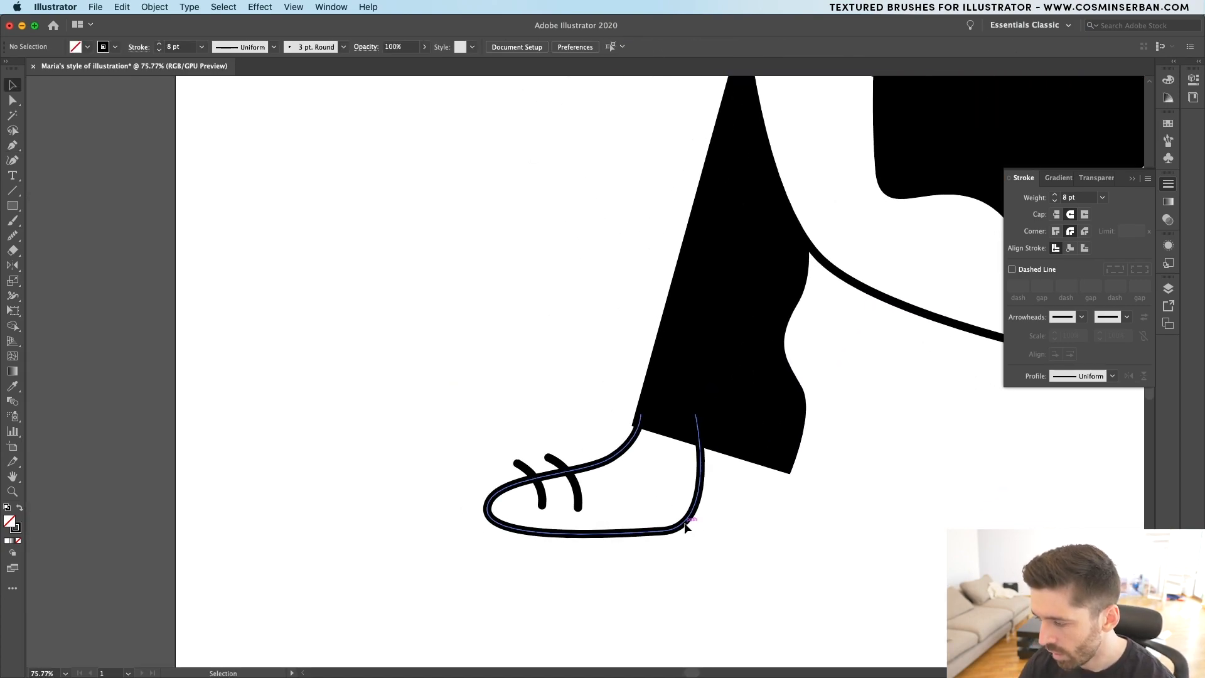
{"action": "left_click", "coordinate": [688, 529]}
{"action": "key", "text": "a"}
{"action": "left_click", "coordinate": [666, 534]}
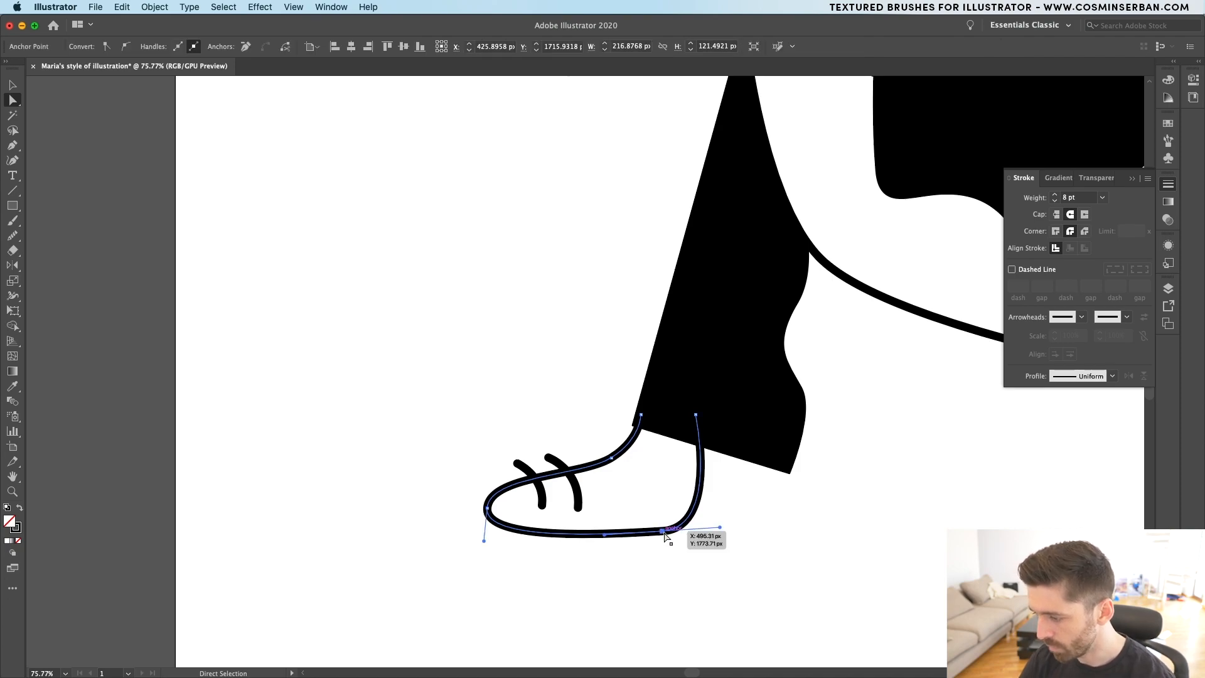
{"action": "left_click_drag", "start_coordinate": [721, 526], "coordinate": [664, 531]}
{"action": "left_click", "coordinate": [681, 551]}
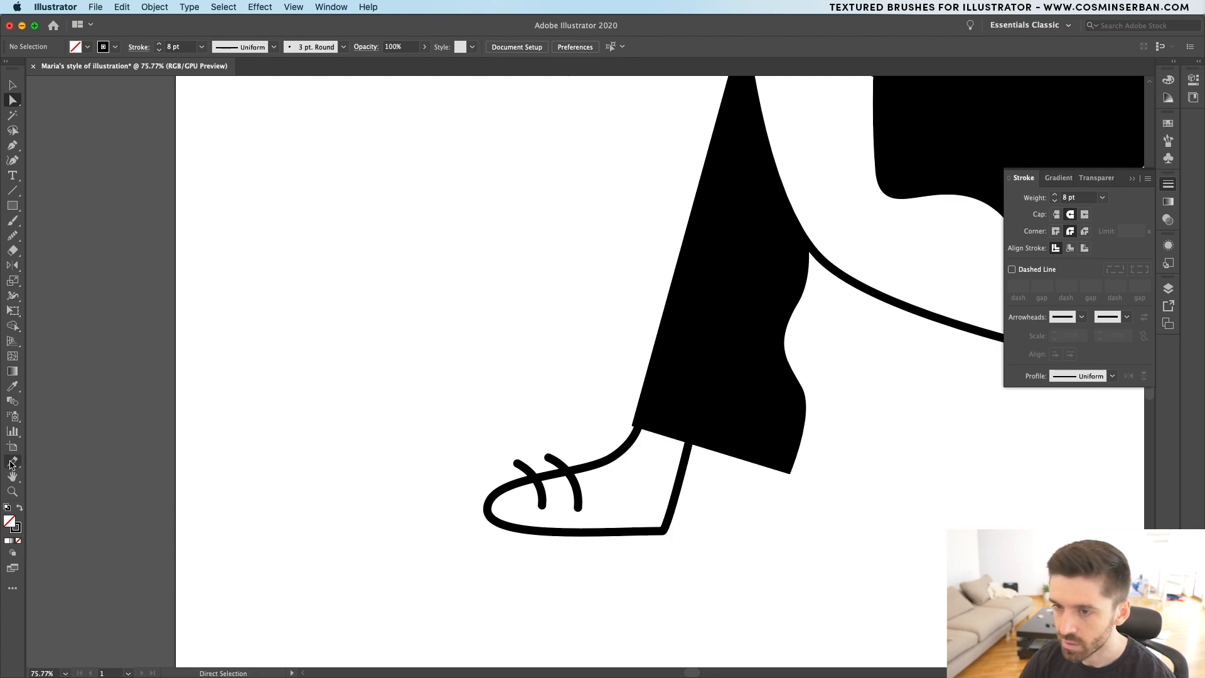
- Draw a circular wheel about 40 px in diameter under the shoe and duplicate it into a row of three
{"action": "left_click_drag", "start_coordinate": [13, 205], "coordinate": [69, 239]}
{"action": "mouse_move", "coordinate": [486, 550]}
{"action": "left_mouse_down"}
{"action": "mouse_move", "coordinate": [544, 608]}
{"action": "mouse_move", "coordinate": [525, 588]}
{"action": "mouse_move", "coordinate": [492, 601]}
{"action": "mouse_move", "coordinate": [490, 589]}
{"action": "mouse_move", "coordinate": [597, 571]}
{"action": "mouse_move", "coordinate": [662, 578]}
{"action": "mouse_move", "coordinate": [465, 556]}
{"action": "left_mouse_up"}
{"action": "key", "text": "v"}
{"action": "left_click", "coordinate": [537, 581]}
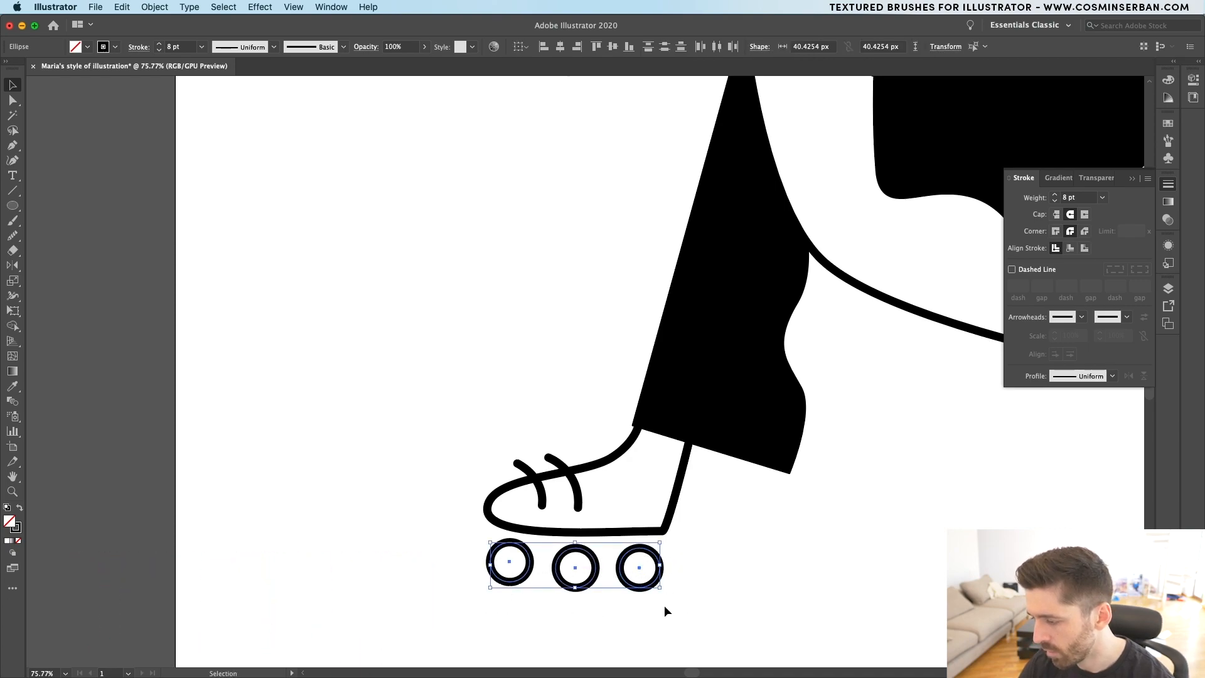
- Enlarge the three wheels together, and scale the whole front skate down slightly toward its heel
{"action": "left_click_drag", "start_coordinate": [661, 588], "coordinate": [686, 606]}
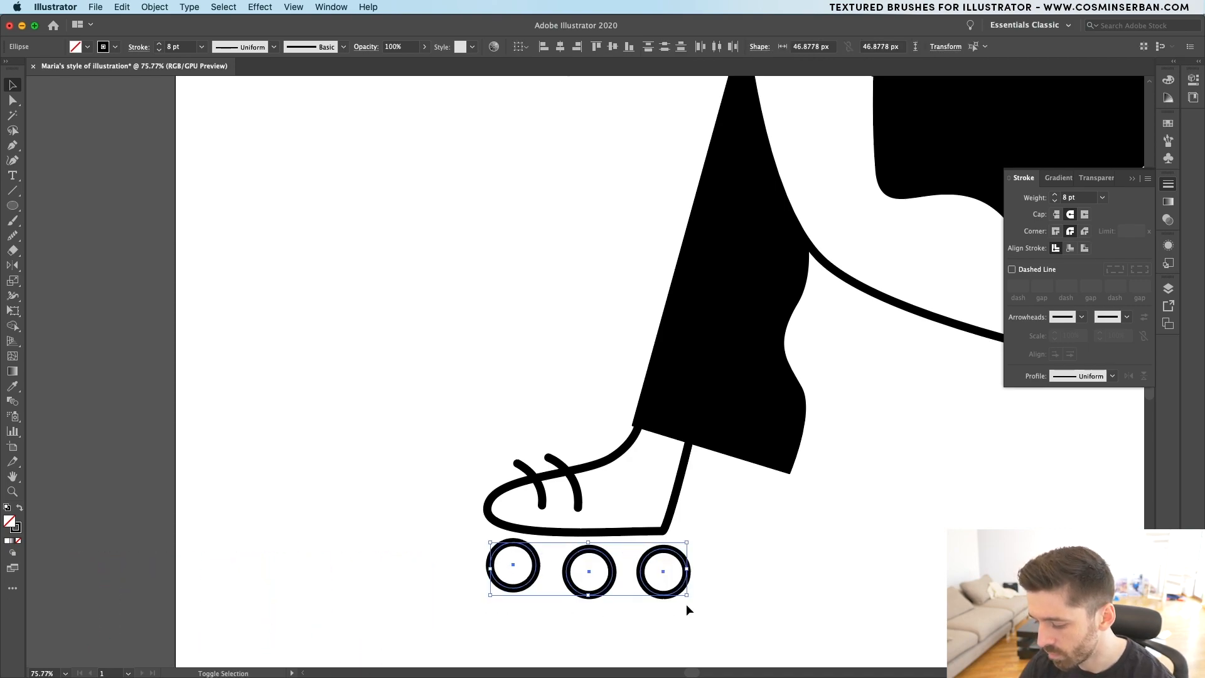
{"action": "left_click_drag", "start_coordinate": [688, 595], "coordinate": [706, 611]}
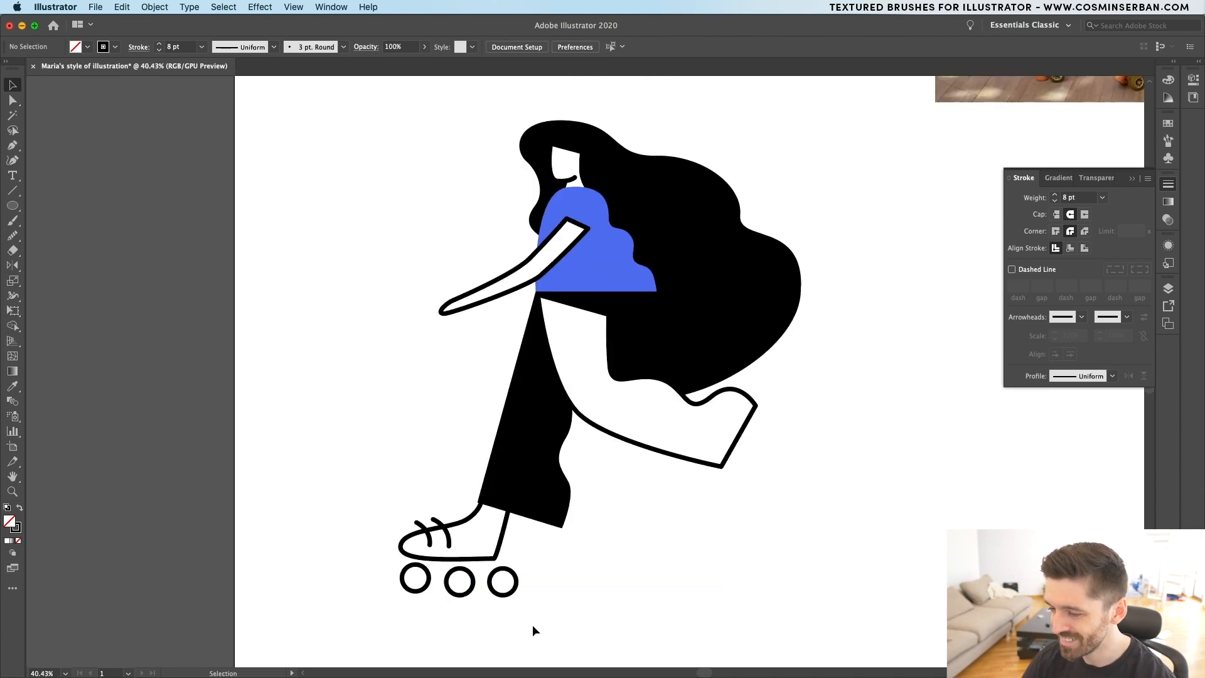
{"action": "left_click_drag", "start_coordinate": [532, 624], "coordinate": [359, 541]}
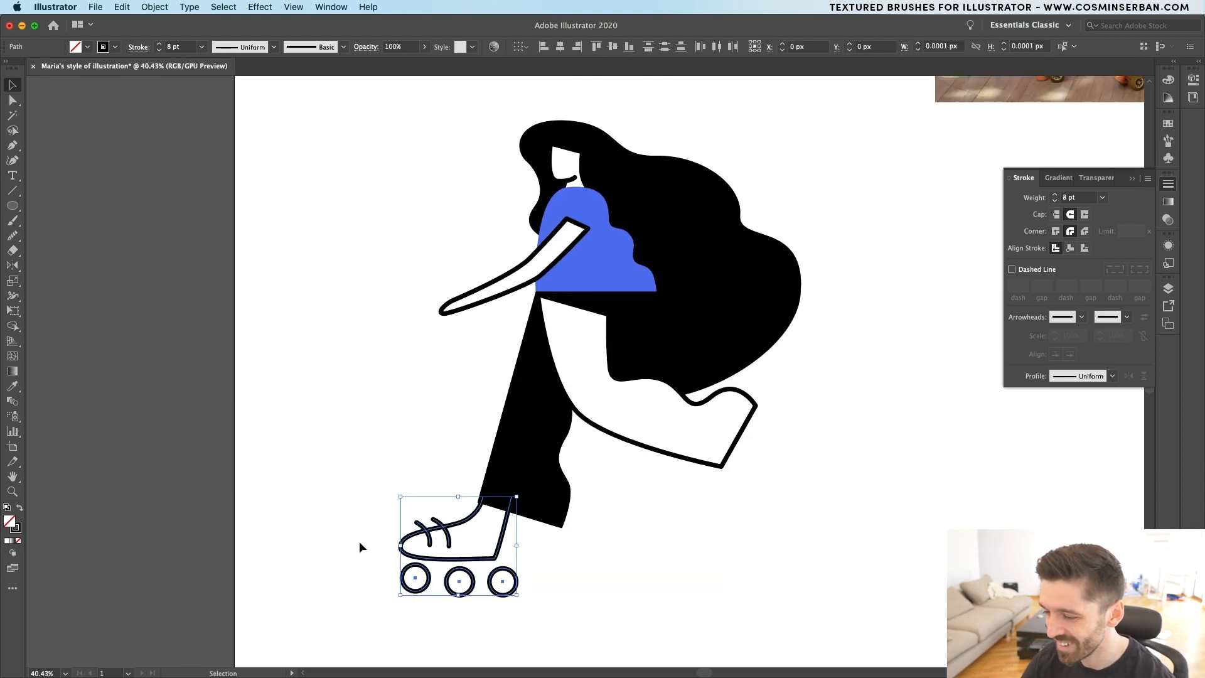
{"action": "left_click_drag", "start_coordinate": [402, 597], "coordinate": [419, 585]}
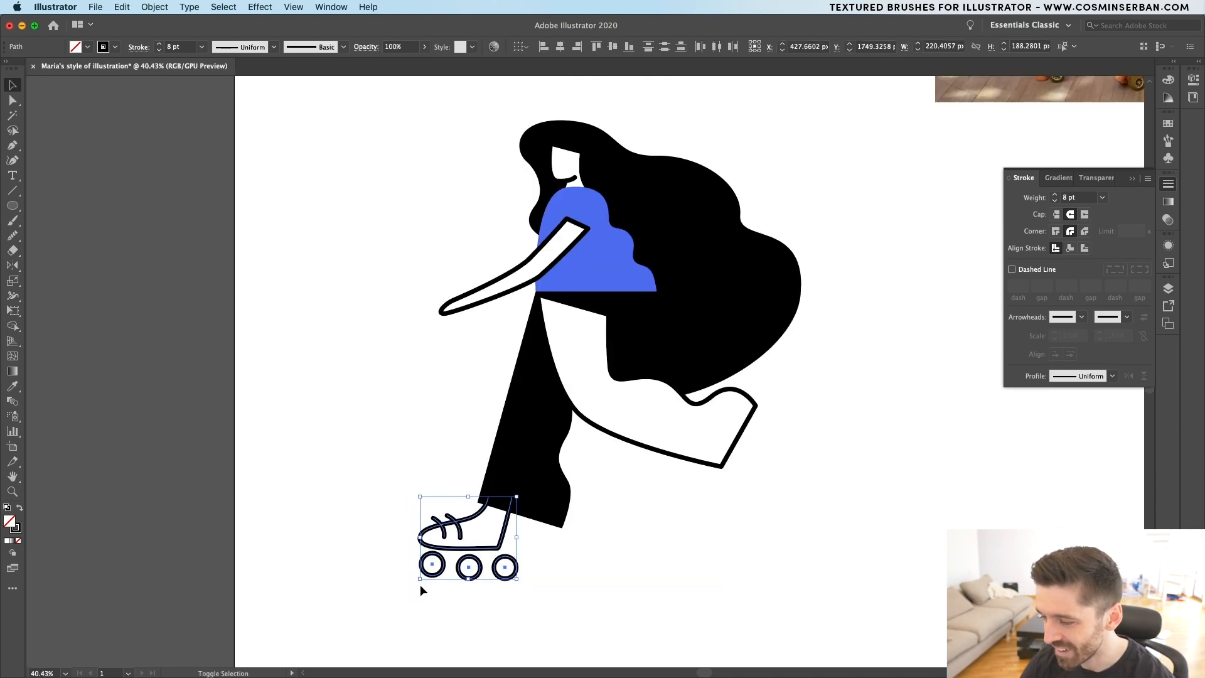
{"action": "left_click", "coordinate": [431, 608]}
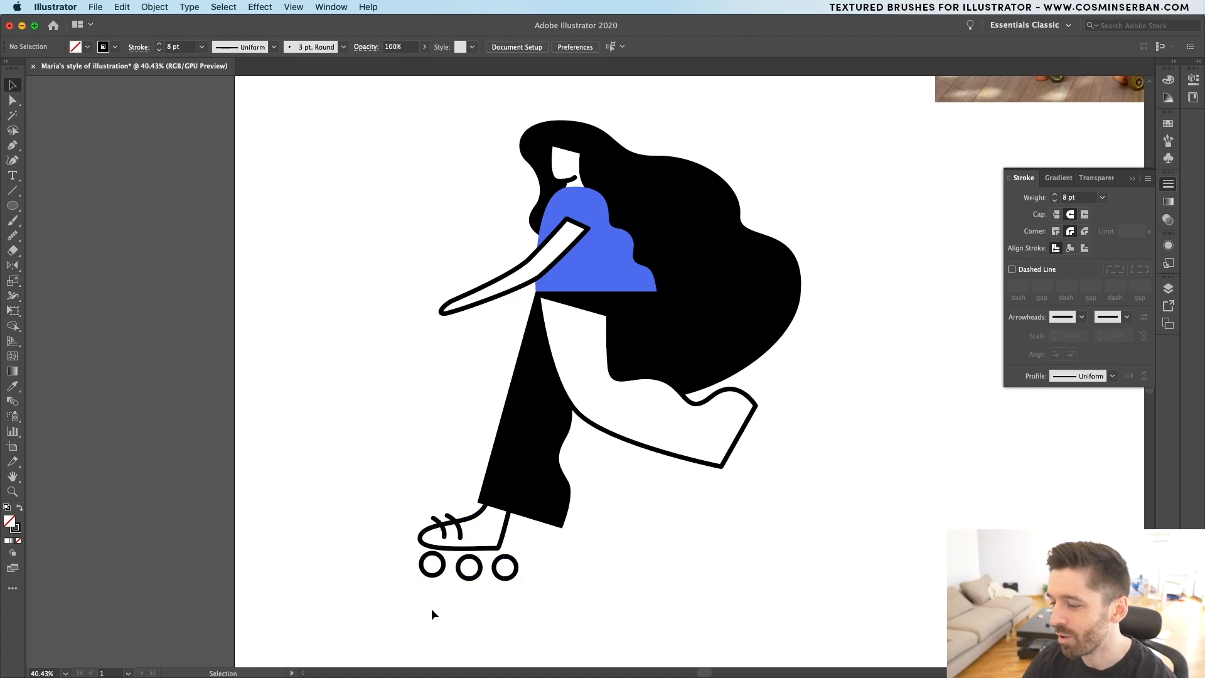
- Lower the wheels slightly under the shoe, even out their spacing and align all three on their vertical centres
{"action": "scroll", "coordinate": [404, 581], "scroll_direction": "up", "scroll_amount": 5}
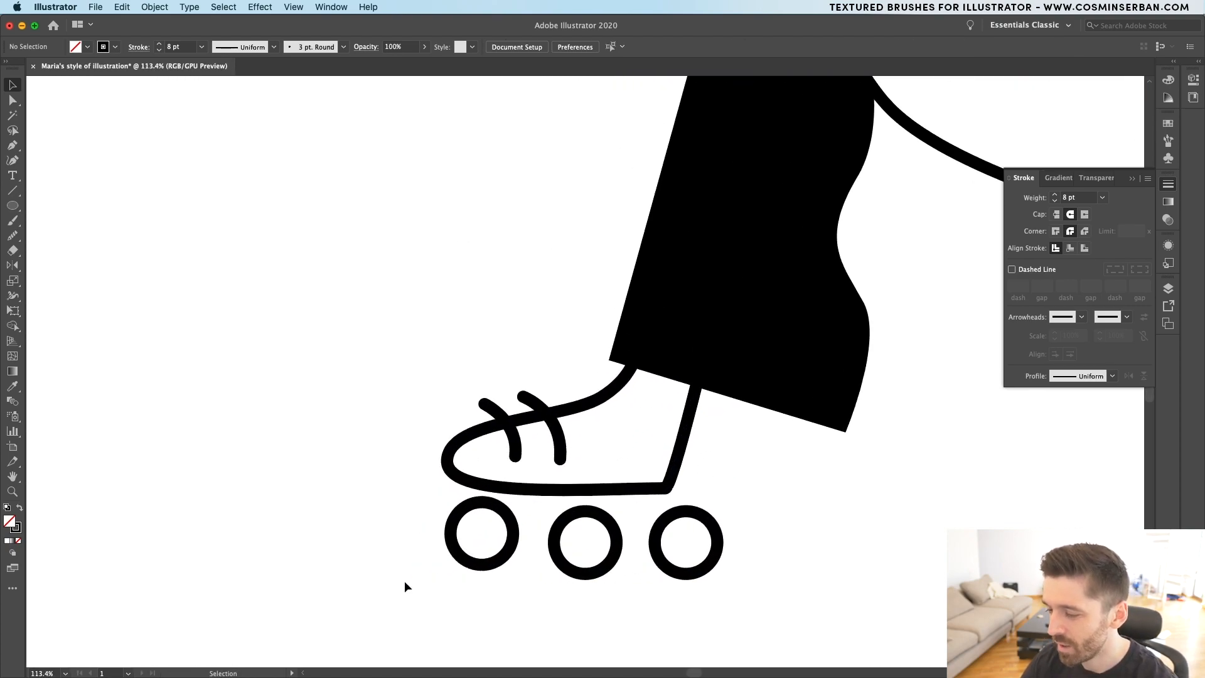
{"action": "left_click_drag", "start_coordinate": [513, 538], "coordinate": [560, 541]}
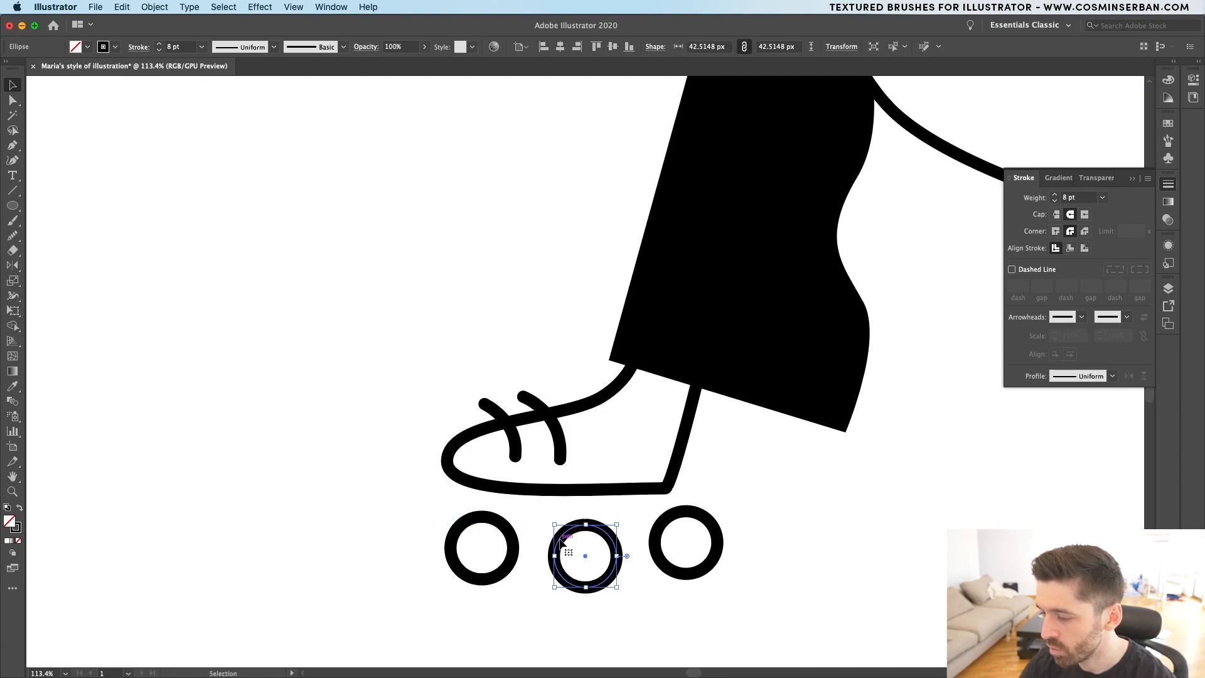
{"action": "left_click_drag", "start_coordinate": [684, 511], "coordinate": [687, 516]}
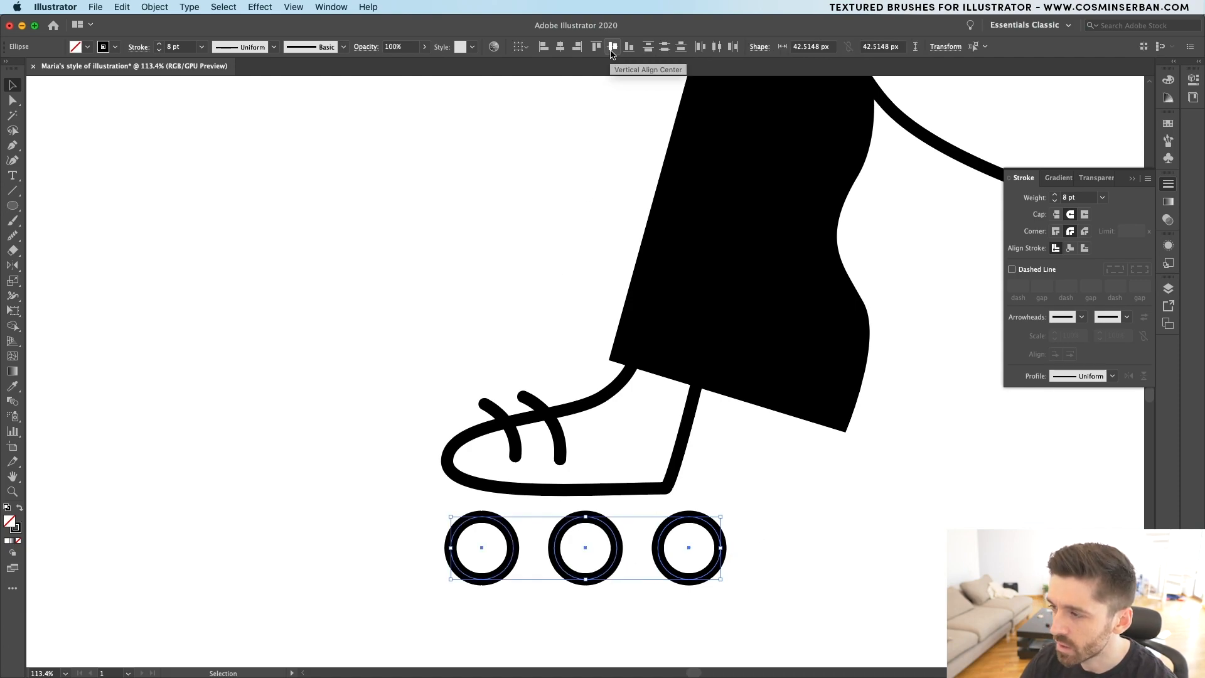
{"action": "left_click", "coordinate": [611, 53]}
{"action": "left_click", "coordinate": [796, 510]}
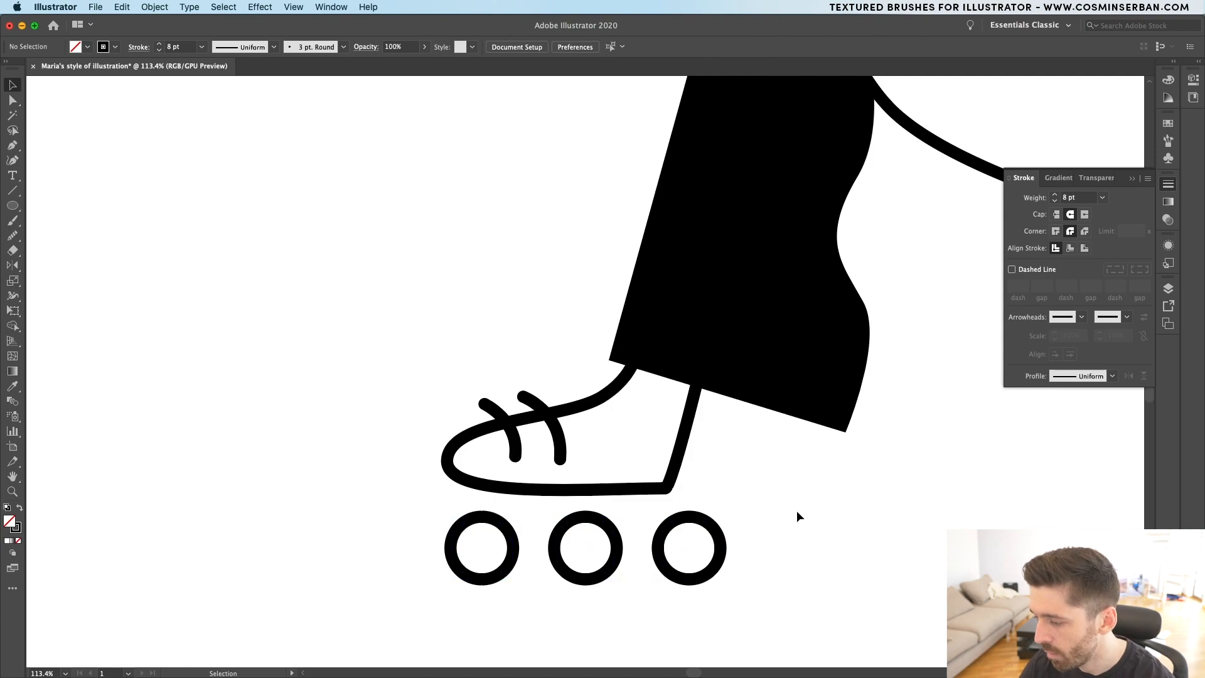
- Draw a small four-sided brake block in front of the skate's toe and fill it with the shirt's blue
{"action": "scroll", "coordinate": [796, 510], "scroll_direction": "down", "scroll_amount": 3}
{"action": "scroll", "coordinate": [796, 511], "scroll_direction": "down", "scroll_amount": 6}
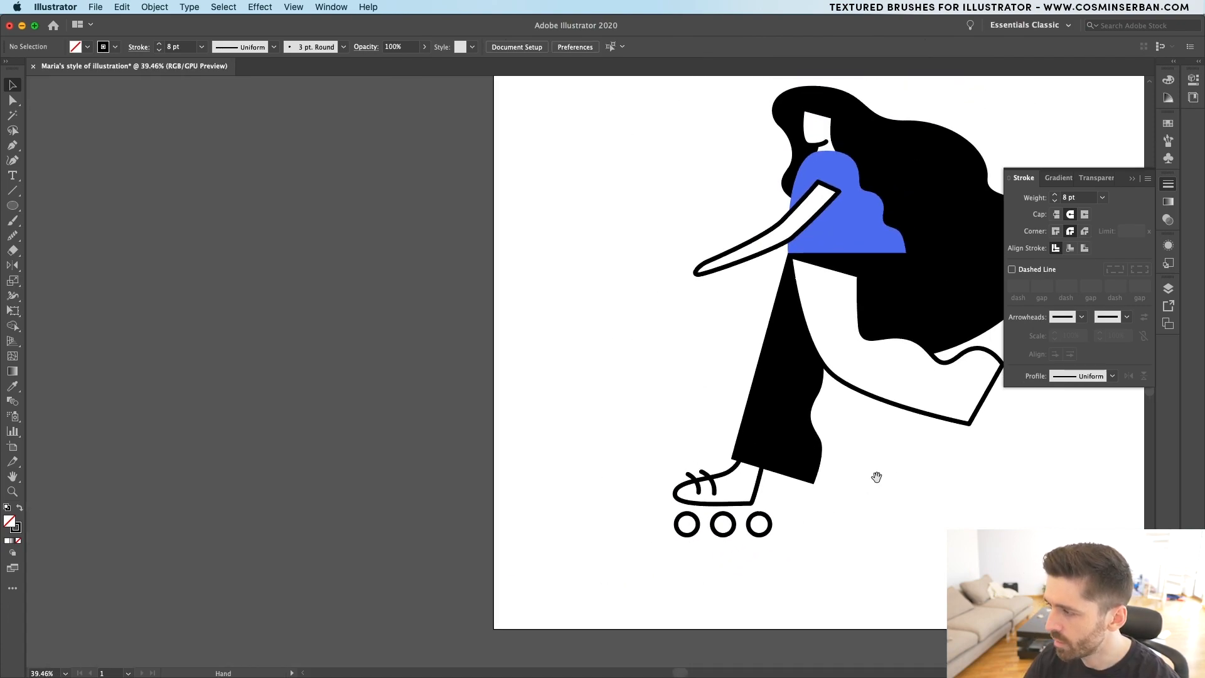
{"action": "left_click_drag", "start_coordinate": [863, 484], "coordinate": [486, 635]}
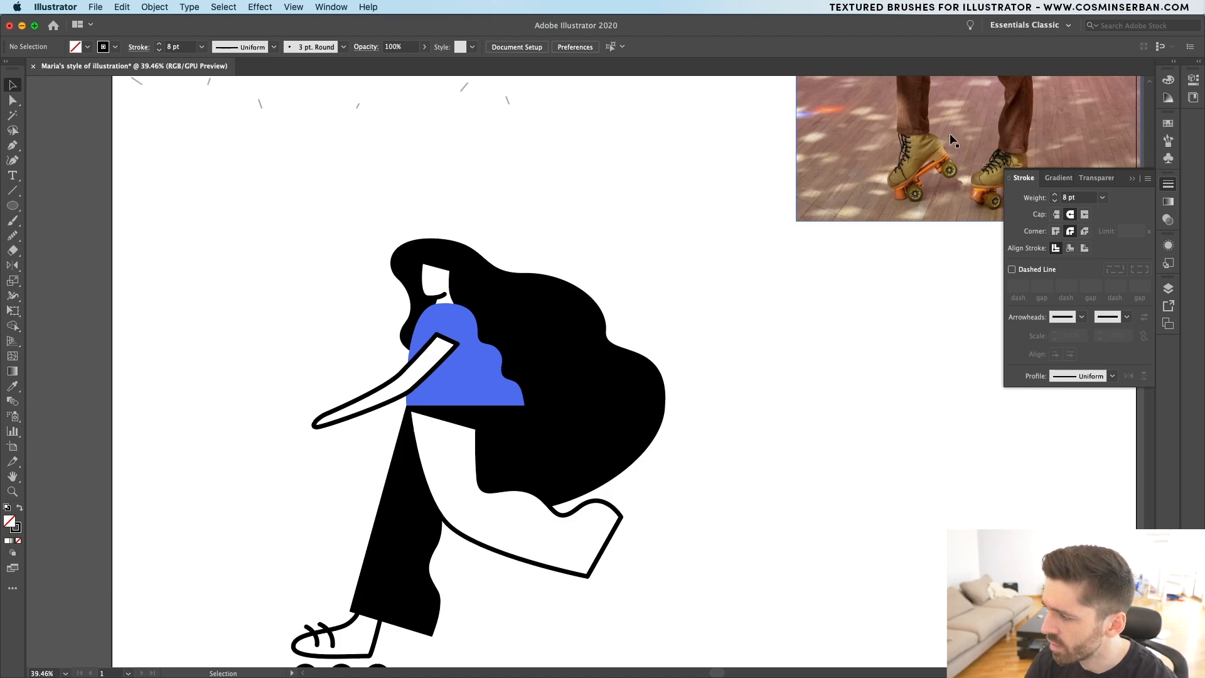
{"action": "left_click_drag", "start_coordinate": [589, 520], "coordinate": [773, 285]}
{"action": "scroll", "coordinate": [502, 418], "scroll_direction": "up", "scroll_amount": 3}
{"action": "key", "text": "p"}
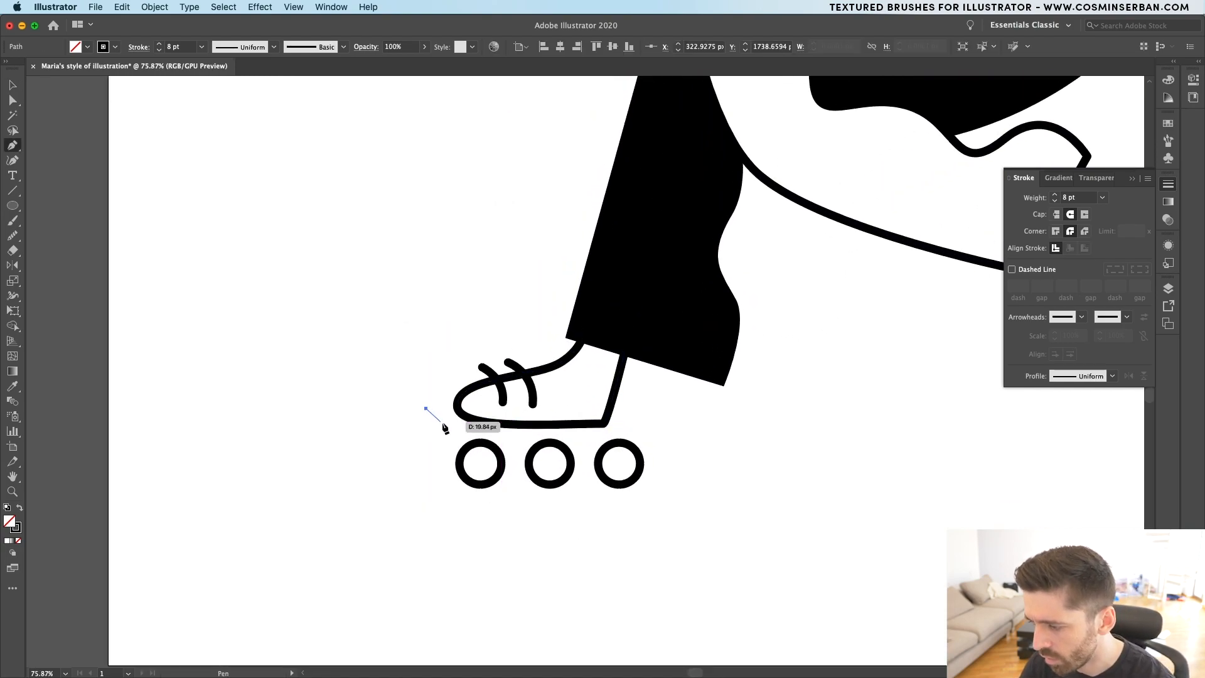
{"action": "left_click", "coordinate": [426, 408]}
{"action": "left_click", "coordinate": [446, 425]}
{"action": "left_click", "coordinate": [420, 478]}
{"action": "left_click", "coordinate": [377, 443]}
{"action": "left_click", "coordinate": [426, 408]}
{"action": "scroll", "coordinate": [427, 411], "scroll_direction": "down", "scroll_amount": 3}
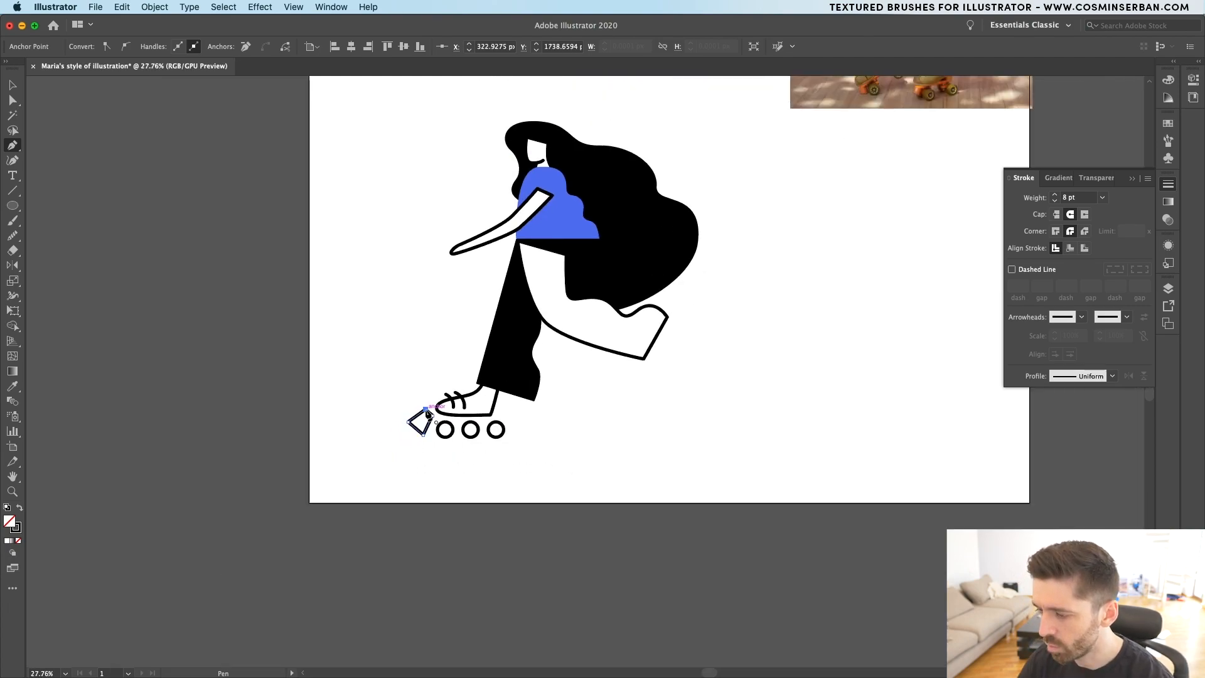
{"action": "key", "text": "i"}
{"action": "left_click", "coordinate": [572, 235]}
{"action": "key", "text": "v"}
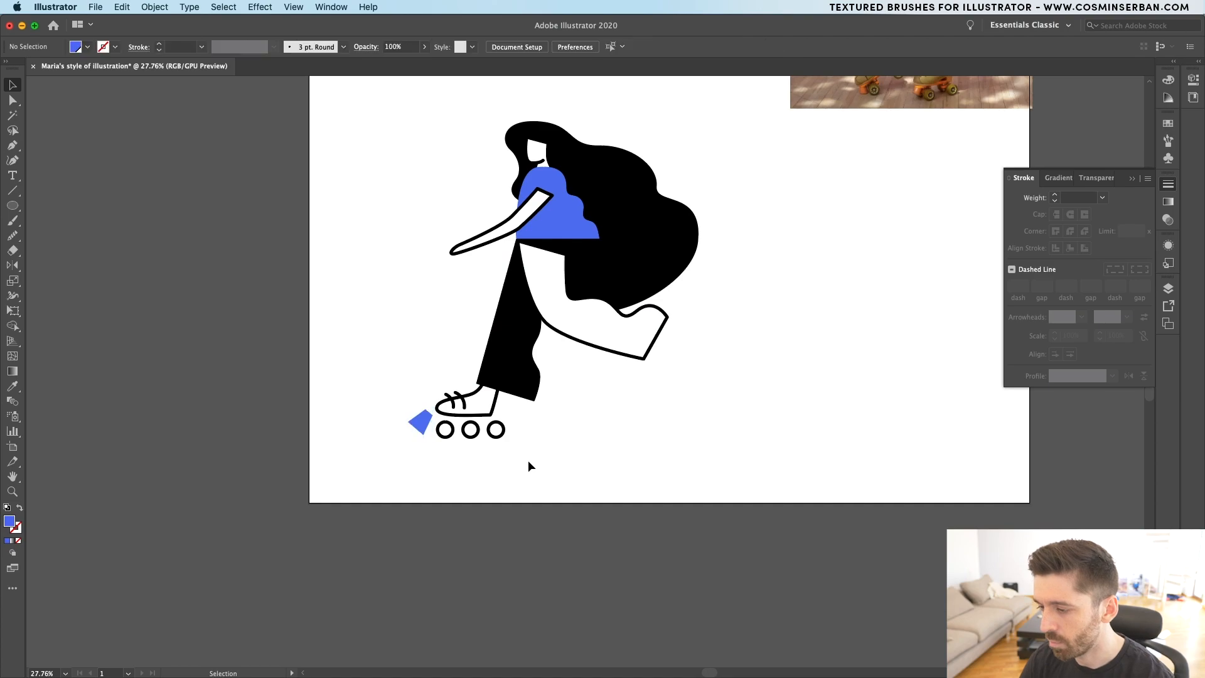
- Move the blue brake block behind the shoe's heel and rotate it so its narrow end faces the heel
{"action": "scroll", "coordinate": [400, 386], "scroll_direction": "up", "scroll_amount": 5}
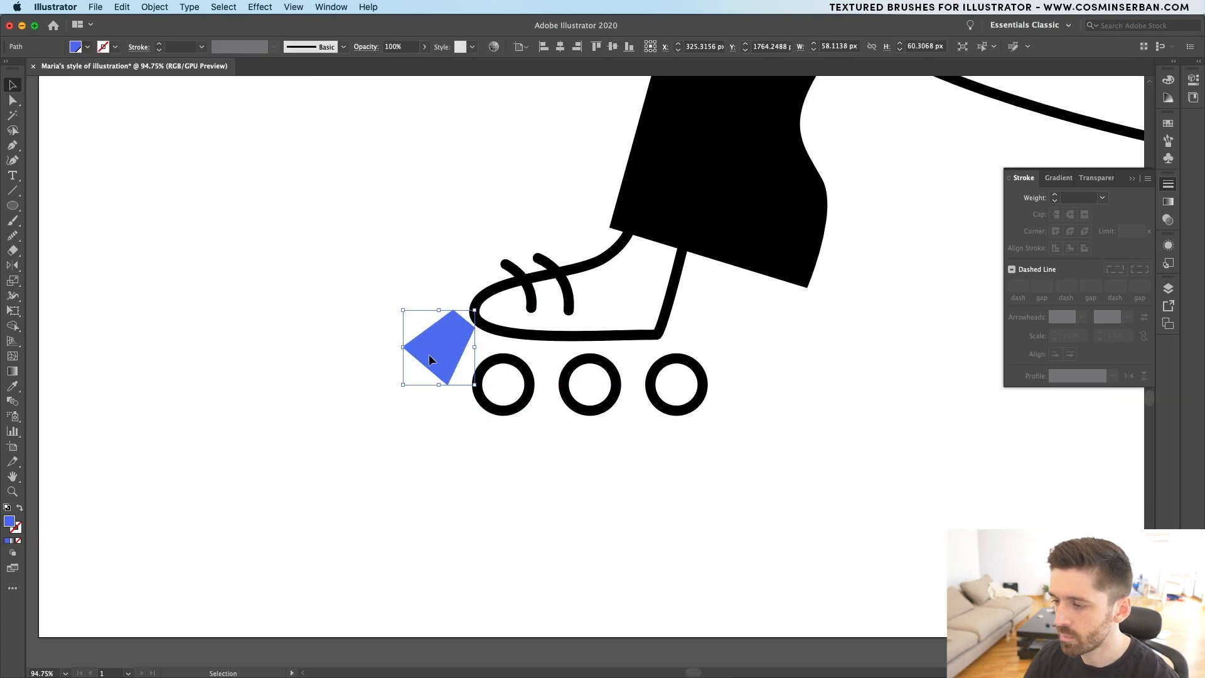
{"action": "key", "text": "super+shift+a"}
{"action": "scroll", "coordinate": [424, 363], "scroll_direction": "down", "scroll_amount": 5}
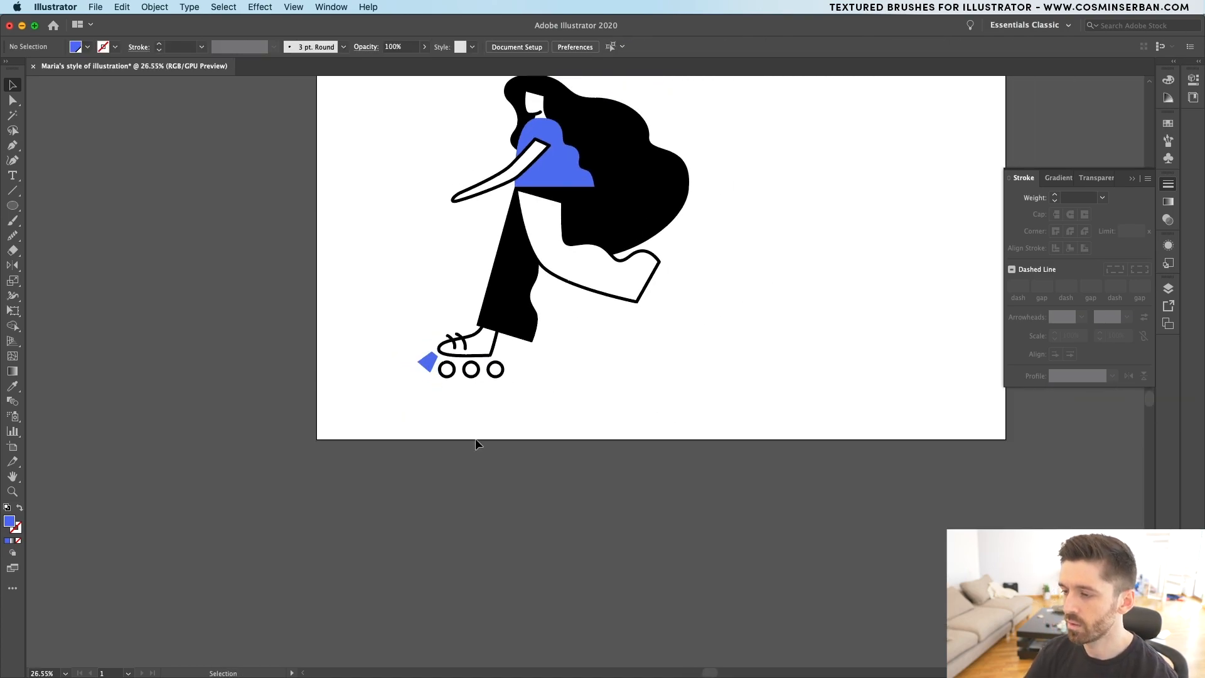
{"action": "scroll", "coordinate": [476, 438], "scroll_direction": "down", "scroll_amount": 2}
{"action": "scroll", "coordinate": [472, 398], "scroll_direction": "up", "scroll_amount": 5}
{"action": "left_click_drag", "start_coordinate": [370, 389], "coordinate": [536, 334]}
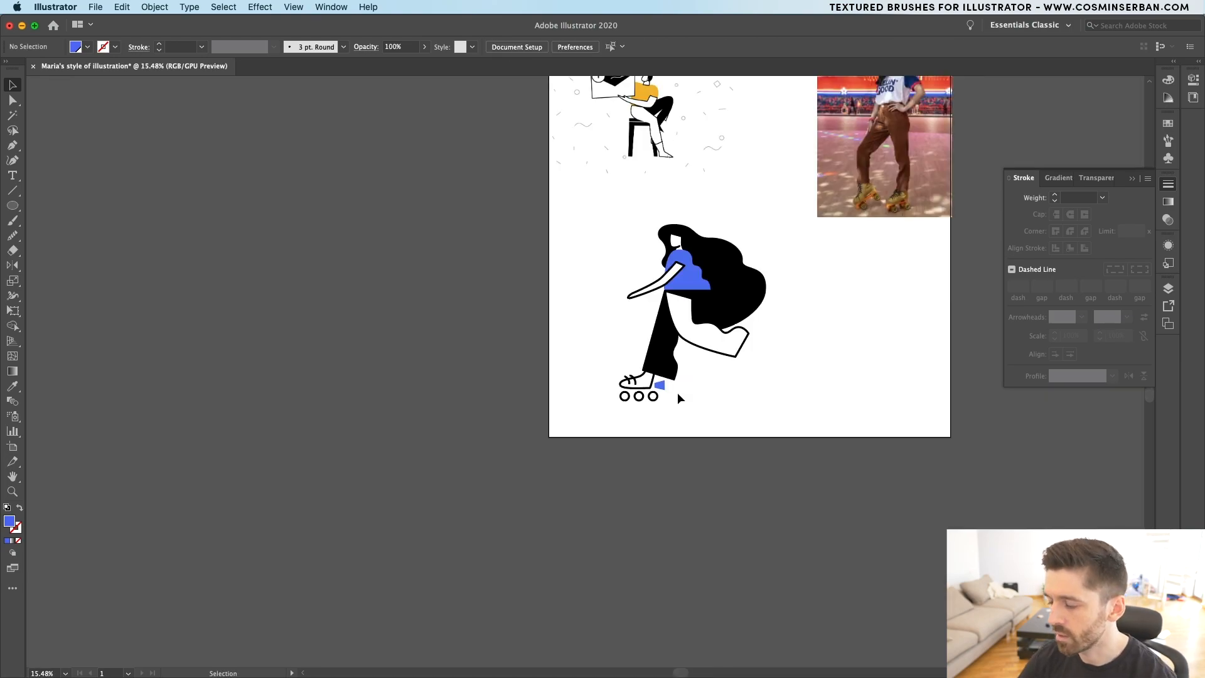
{"action": "scroll", "coordinate": [676, 393], "scroll_direction": "up", "scroll_amount": 8}
{"action": "left_click", "coordinate": [557, 342]}
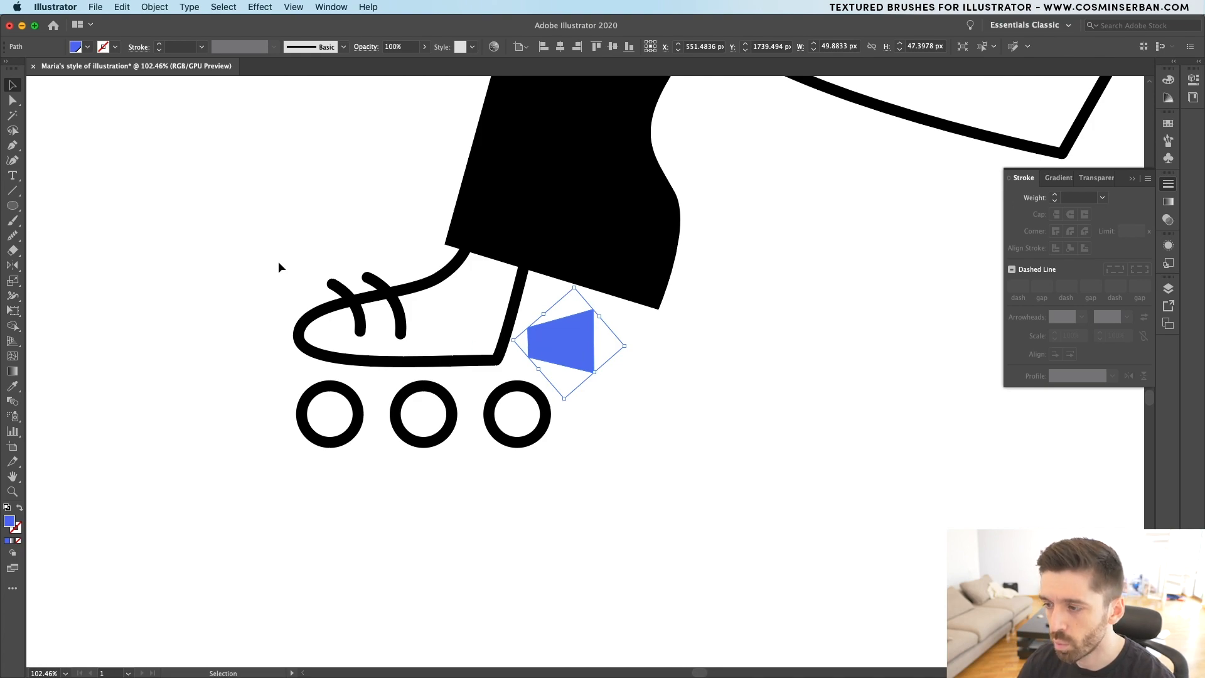
- Round the corners of the blue brake block behind the heel
{"action": "key", "text": "a"}
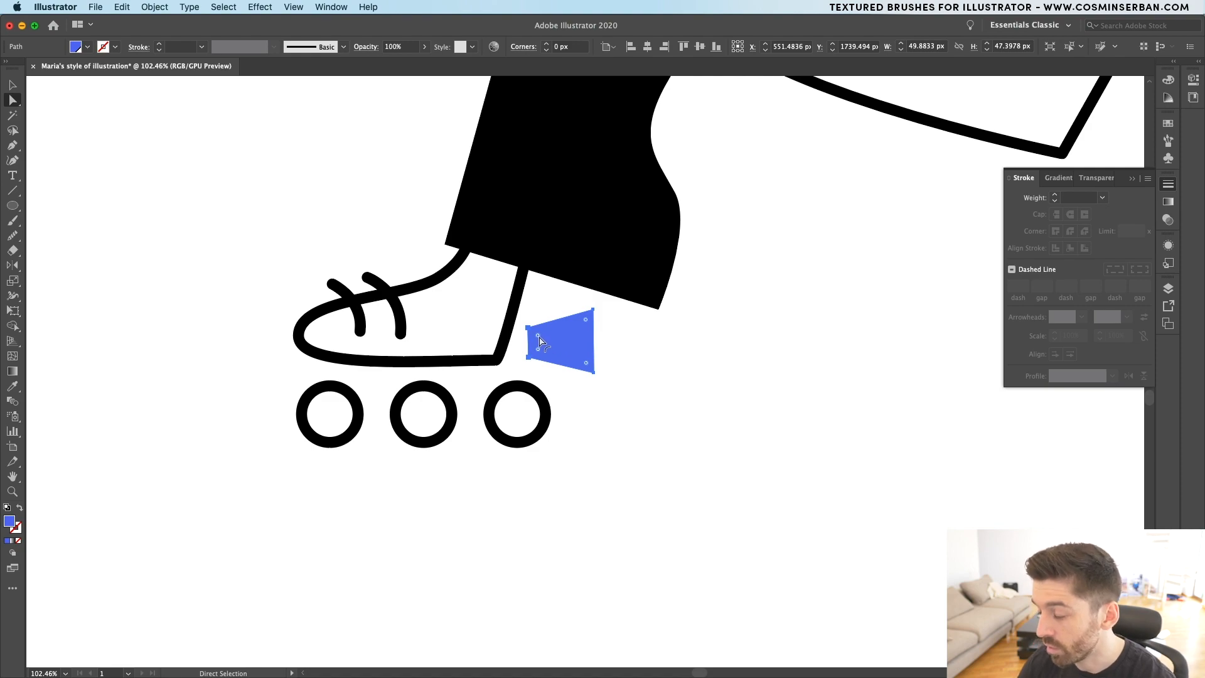
{"action": "left_click_drag", "start_coordinate": [541, 341], "coordinate": [556, 339]}
{"action": "left_click", "coordinate": [641, 389]}
- Duplicate the complete front skate onto the raised leg and rotate the copy so its toe points downward
{"action": "left_click_drag", "start_coordinate": [533, 534], "coordinate": [378, 456]}
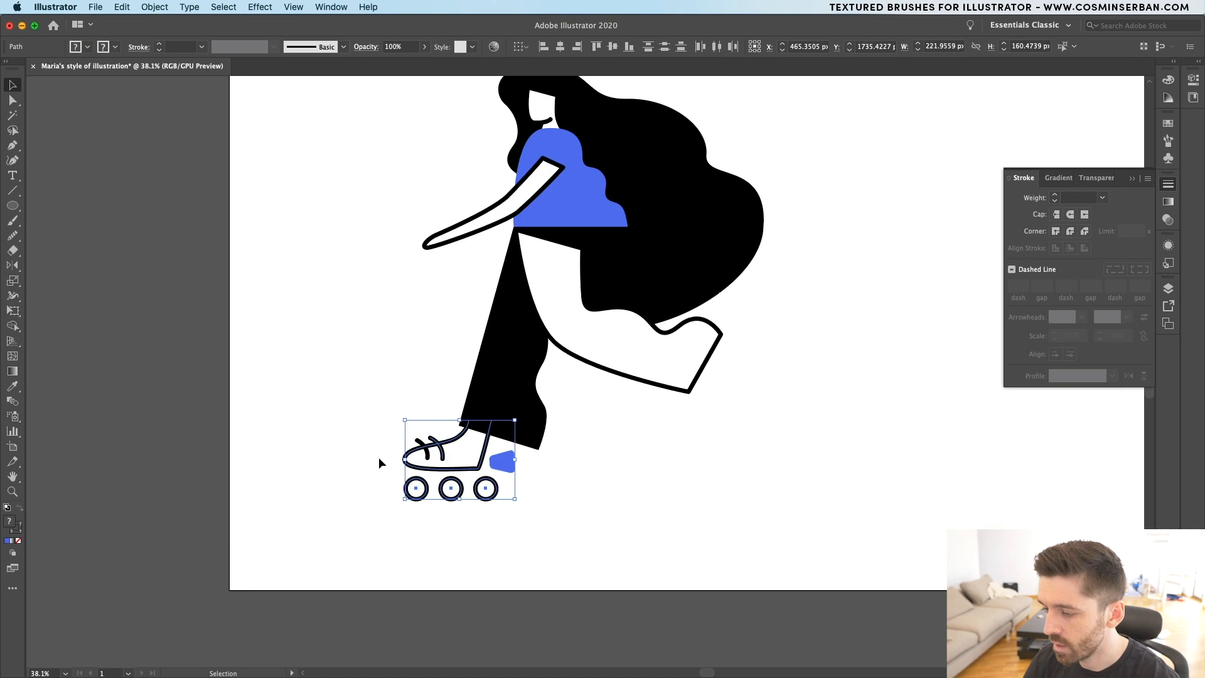
{"action": "left_click_drag", "start_coordinate": [430, 463], "coordinate": [721, 421]}
{"action": "left_click_drag", "start_coordinate": [814, 377], "coordinate": [721, 346]}
{"action": "left_click_drag", "start_coordinate": [745, 394], "coordinate": [711, 378]}
{"action": "left_click", "coordinate": [803, 411]}
{"action": "scroll", "coordinate": [803, 412], "scroll_direction": "down", "scroll_amount": 5}
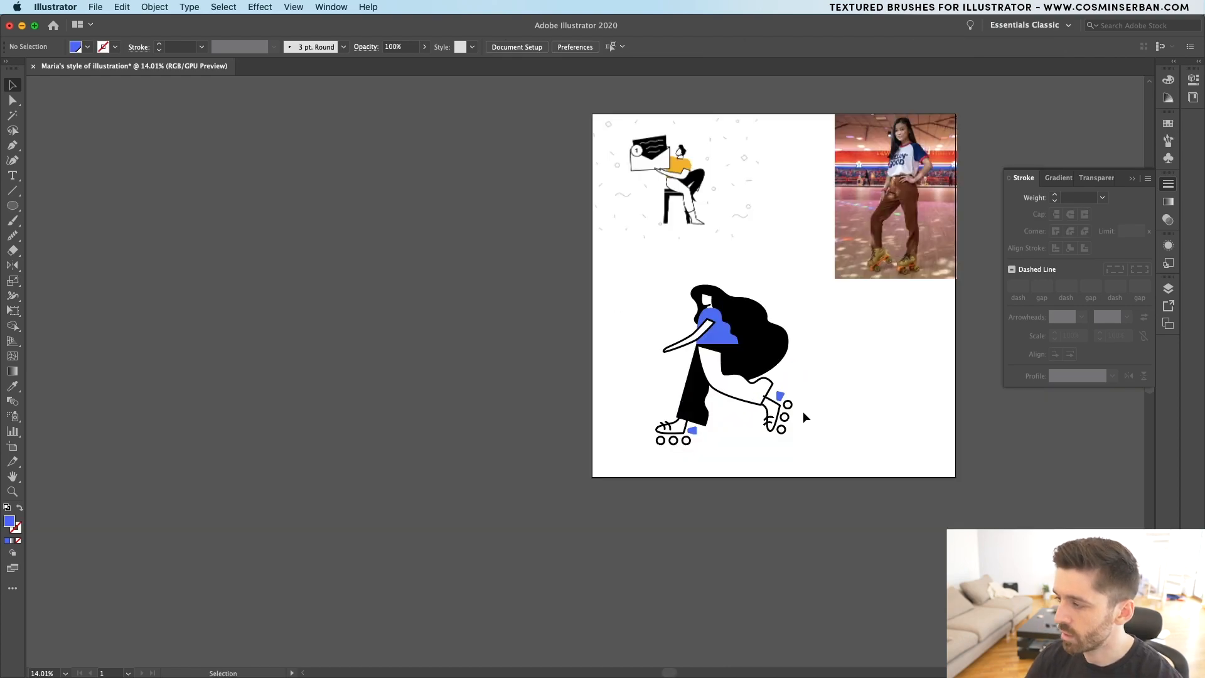
- Fine-tune the raised skate's rotation and adjust its ankle line's end point to meet the trouser hem
{"action": "scroll", "coordinate": [803, 412], "scroll_direction": "up", "scroll_amount": 5}
{"action": "left_click", "coordinate": [720, 357]}
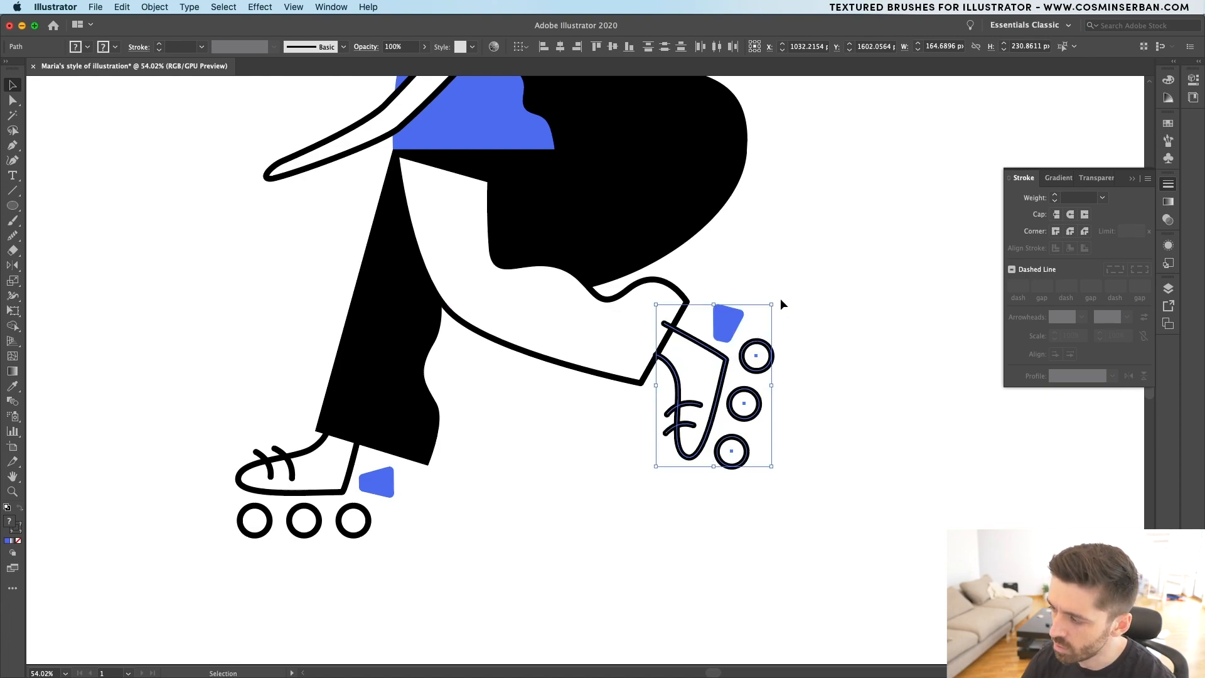
{"action": "left_click_drag", "start_coordinate": [780, 301], "coordinate": [770, 284]}
{"action": "key", "text": "a"}
{"action": "left_click_drag", "start_coordinate": [662, 332], "coordinate": [672, 336]}
{"action": "left_click", "coordinate": [845, 459]}
{"action": "scroll", "coordinate": [848, 460], "scroll_direction": "down", "scroll_amount": 5}
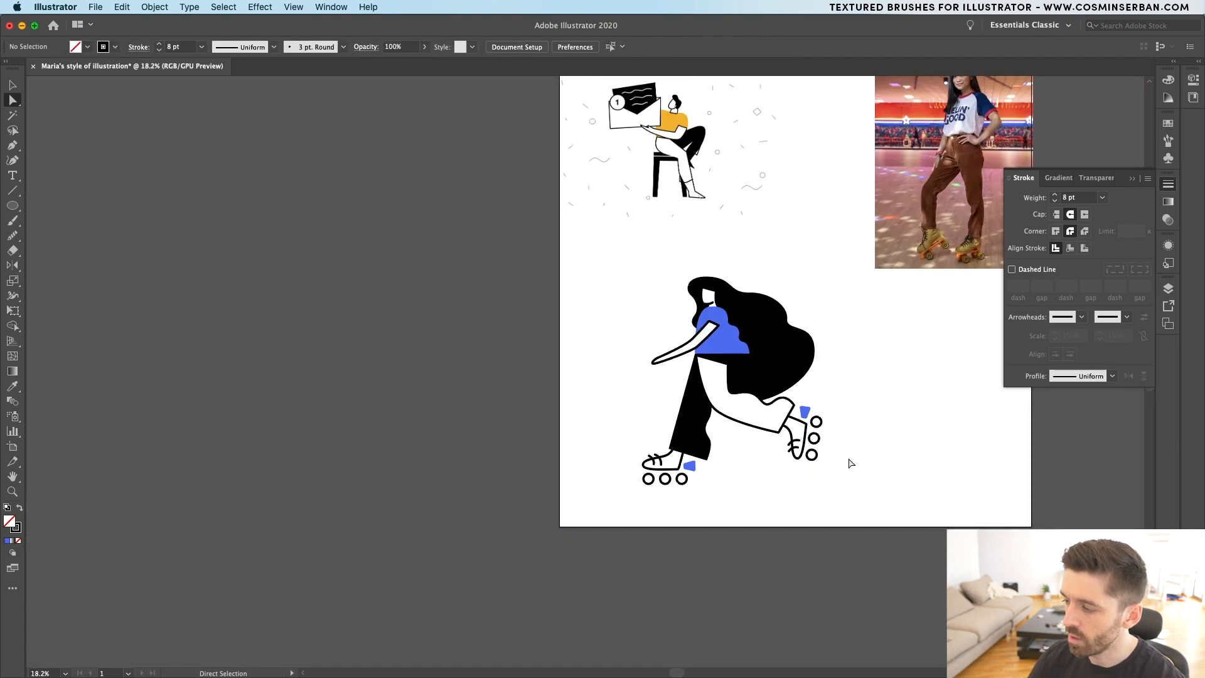
- Pull the raised trouser leg's back hip anchor point outward and round that corner to about 69 px
{"action": "scroll", "coordinate": [848, 463], "scroll_direction": "up", "scroll_amount": 2}
{"action": "scroll", "coordinate": [578, 384], "scroll_direction": "up", "scroll_amount": 5}
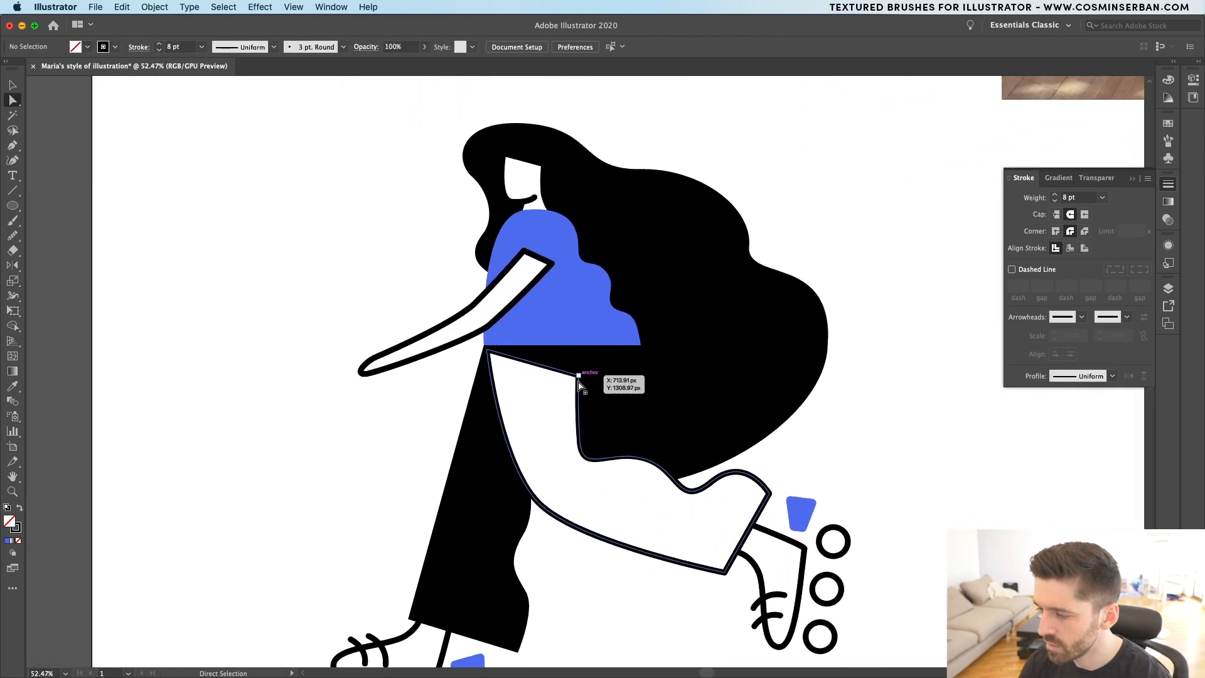
{"action": "left_click_drag", "start_coordinate": [579, 382], "coordinate": [615, 379]}
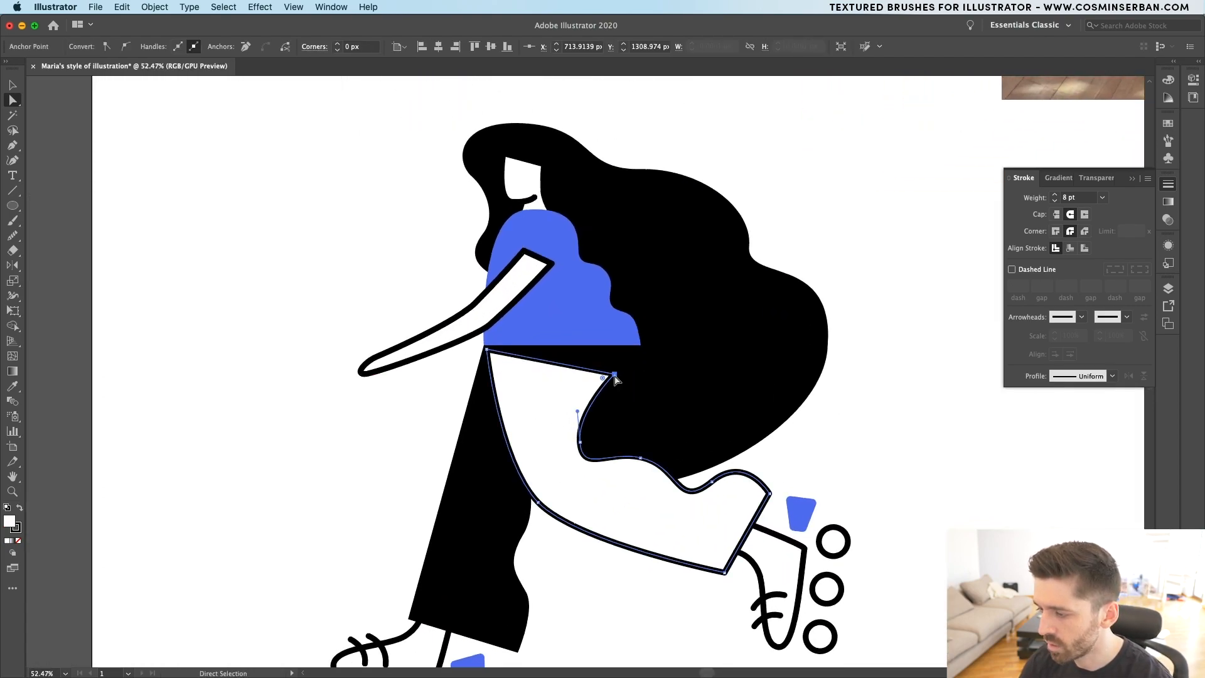
{"action": "scroll", "coordinate": [615, 379], "scroll_direction": "down", "scroll_amount": 4}
{"action": "scroll", "coordinate": [628, 317], "scroll_direction": "up", "scroll_amount": 3}
{"action": "left_click_drag", "start_coordinate": [626, 310], "coordinate": [568, 338]}
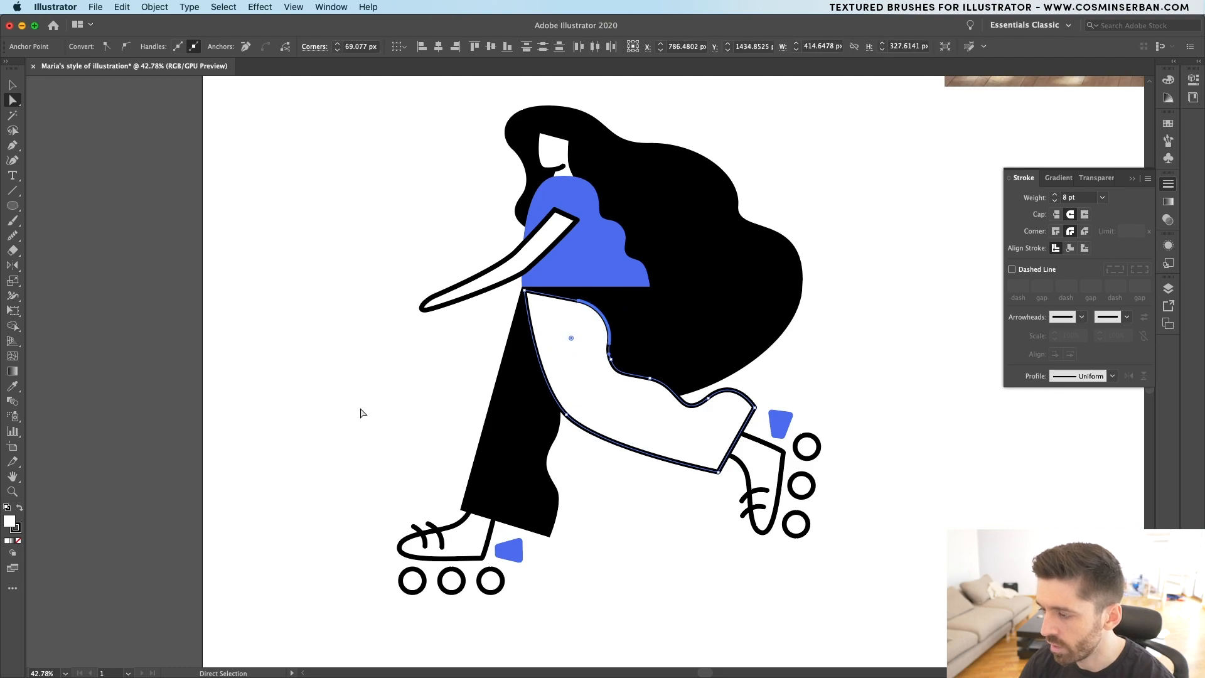
{"action": "left_click", "coordinate": [362, 409]}
- Move both reference images off the artboard to either side, and move the whole skater up toward the artboard's centre
{"action": "key", "text": "v"}
{"action": "scroll", "coordinate": [361, 408], "scroll_direction": "down", "scroll_amount": 5}
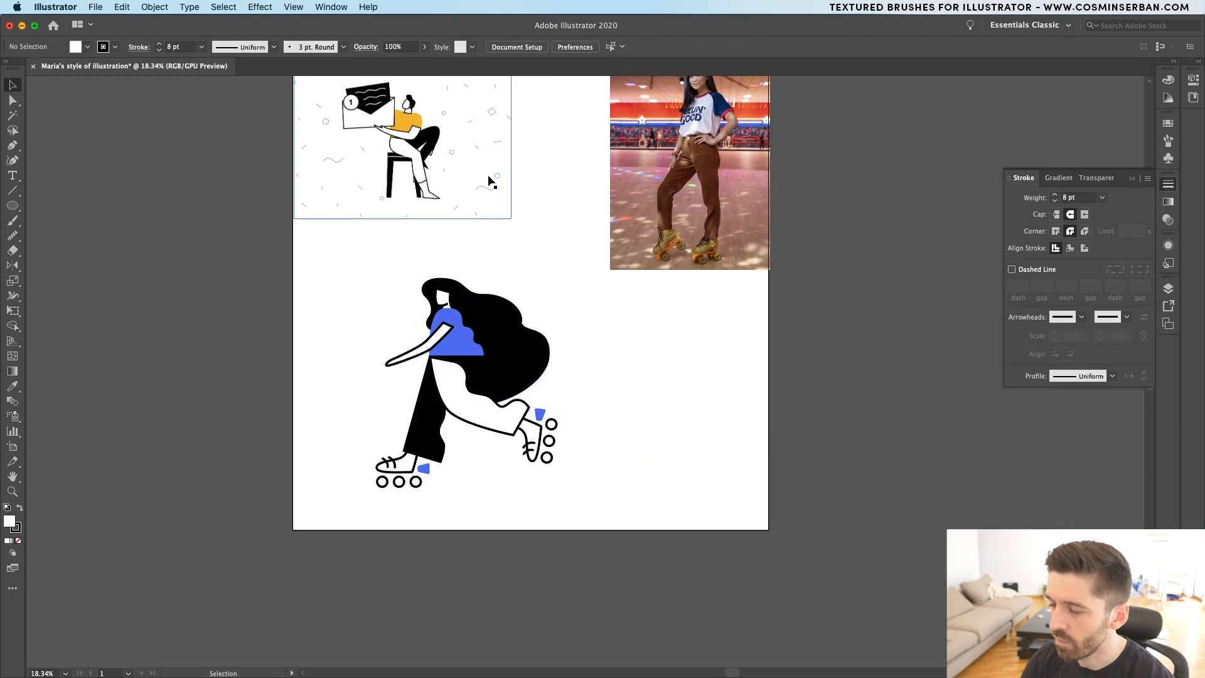
{"action": "scroll", "coordinate": [477, 220], "scroll_direction": "up", "scroll_amount": 2}
{"action": "left_click_drag", "start_coordinate": [433, 260], "coordinate": [200, 258]}
{"action": "left_click_drag", "start_coordinate": [734, 226], "coordinate": [1035, 234]}
{"action": "left_click", "coordinate": [410, 448]}
{"action": "left_click_drag", "start_coordinate": [411, 448], "coordinate": [464, 323]}
{"action": "left_click", "coordinate": [502, 524]}
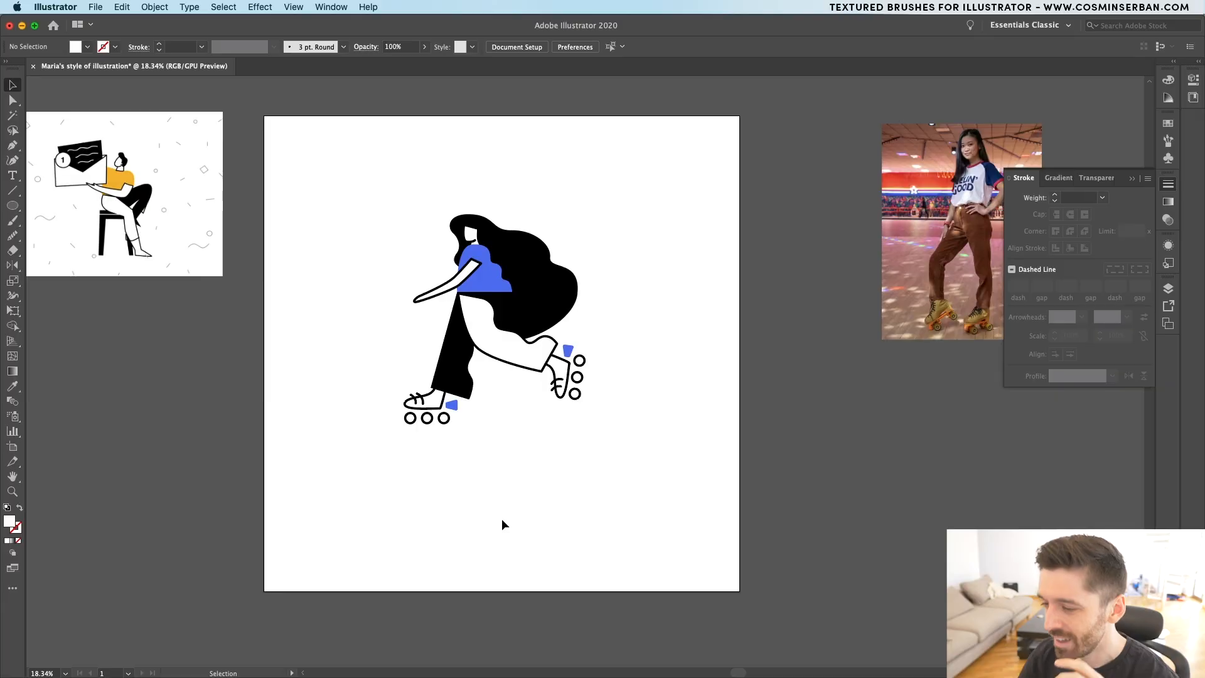
- Draw a wide four-sided ground shape below the skater, with a long upper edge tapering to a shorter lower edge
{"action": "key", "text": "p"}
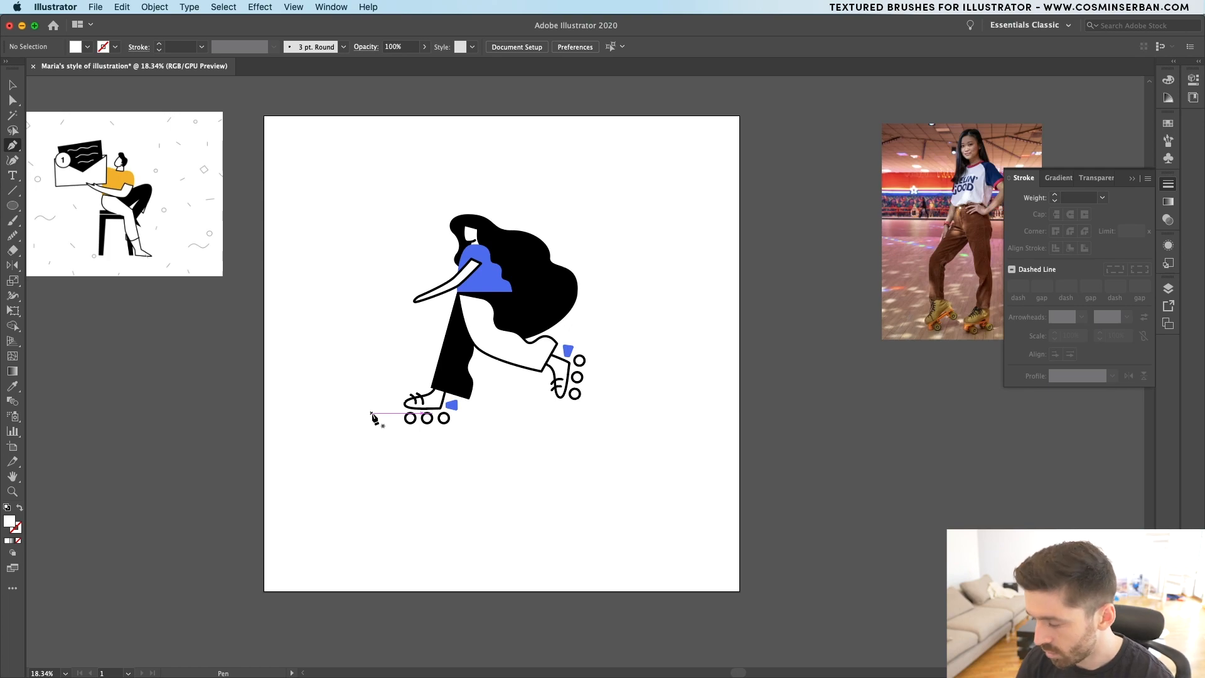
{"action": "left_click", "coordinate": [298, 427]}
{"action": "left_click", "coordinate": [714, 427]}
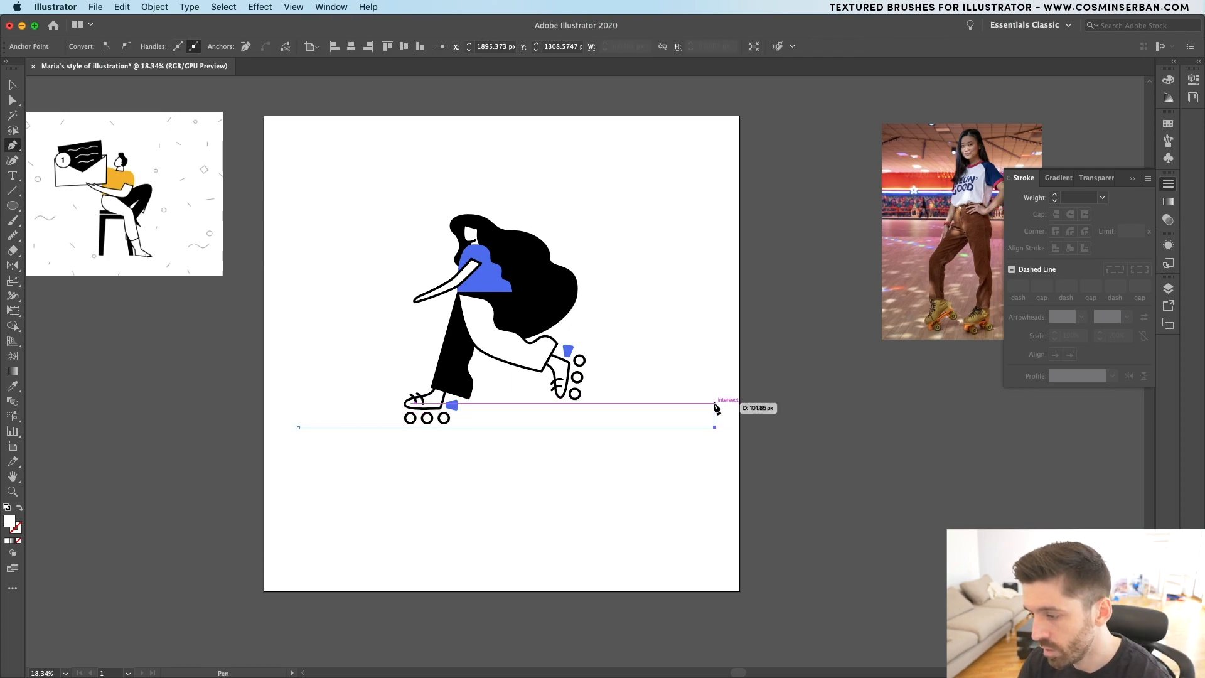
{"action": "left_click", "coordinate": [678, 468]}
{"action": "left_click", "coordinate": [341, 468]}
{"action": "left_click", "coordinate": [298, 427]}
- Fill the ground shape with the shirt's blue lightened to a pale blue-grey, about #E6E8EF
{"action": "key", "text": "v"}
{"action": "key", "text": "i"}
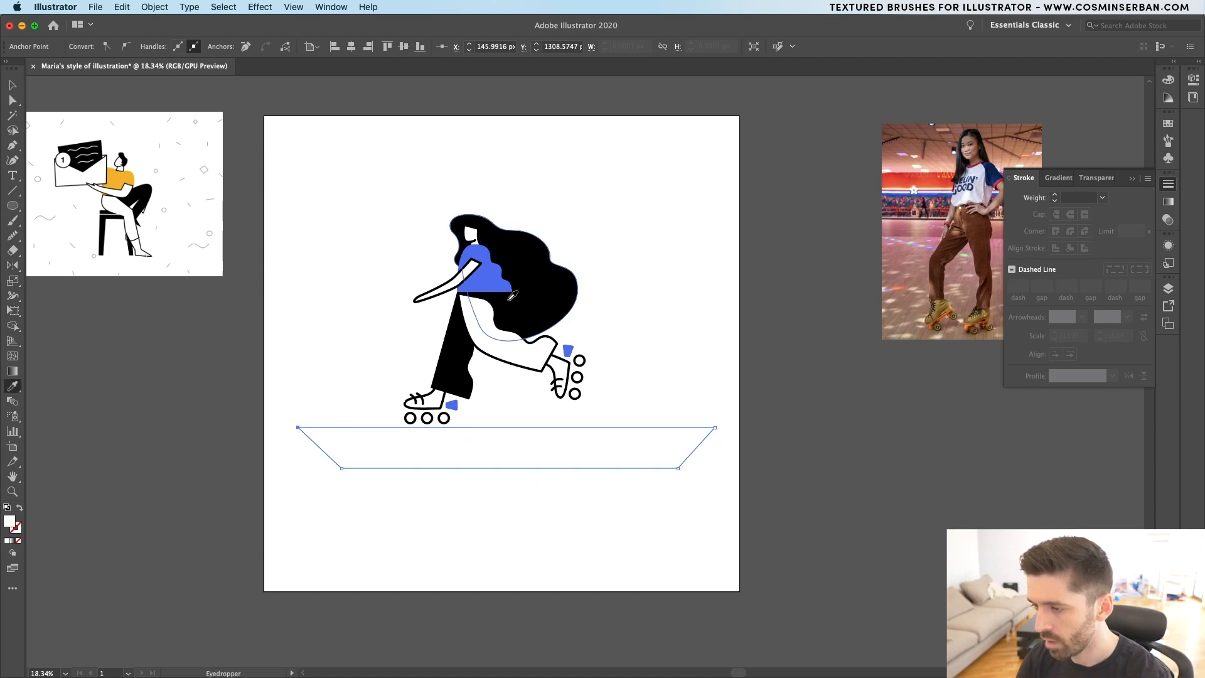
{"action": "left_click", "coordinate": [491, 282]}
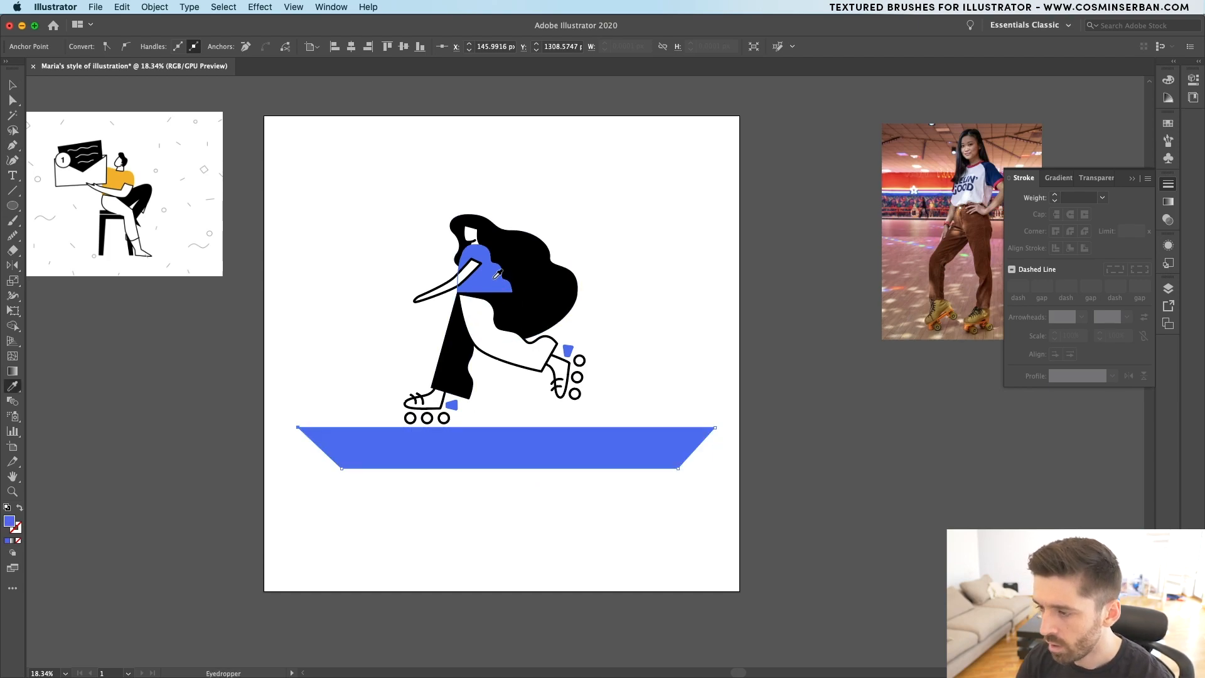
{"action": "double_click", "coordinate": [10, 523]}
{"action": "left_click", "coordinate": [446, 274]}
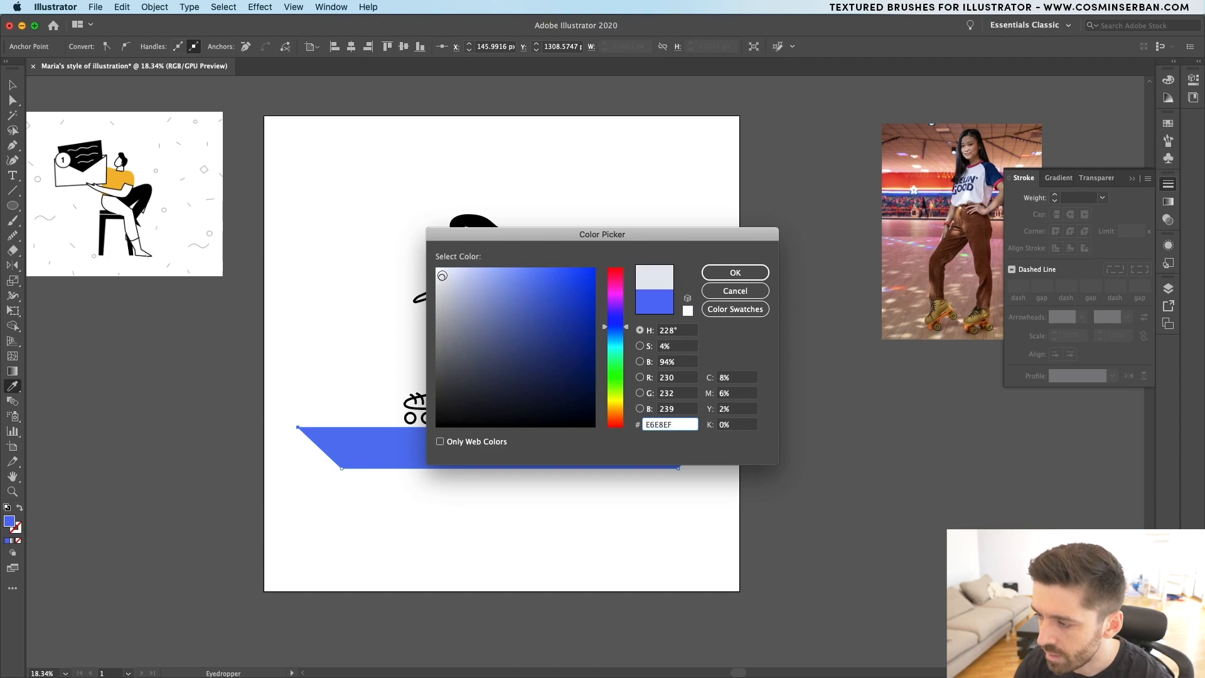
{"action": "left_click", "coordinate": [735, 272]}
- Move the ground shape up to the skates' level and send it to the back behind the skater
{"action": "left_click_drag", "start_coordinate": [625, 465], "coordinate": [623, 389]}
{"action": "right_click", "coordinate": [615, 401]}
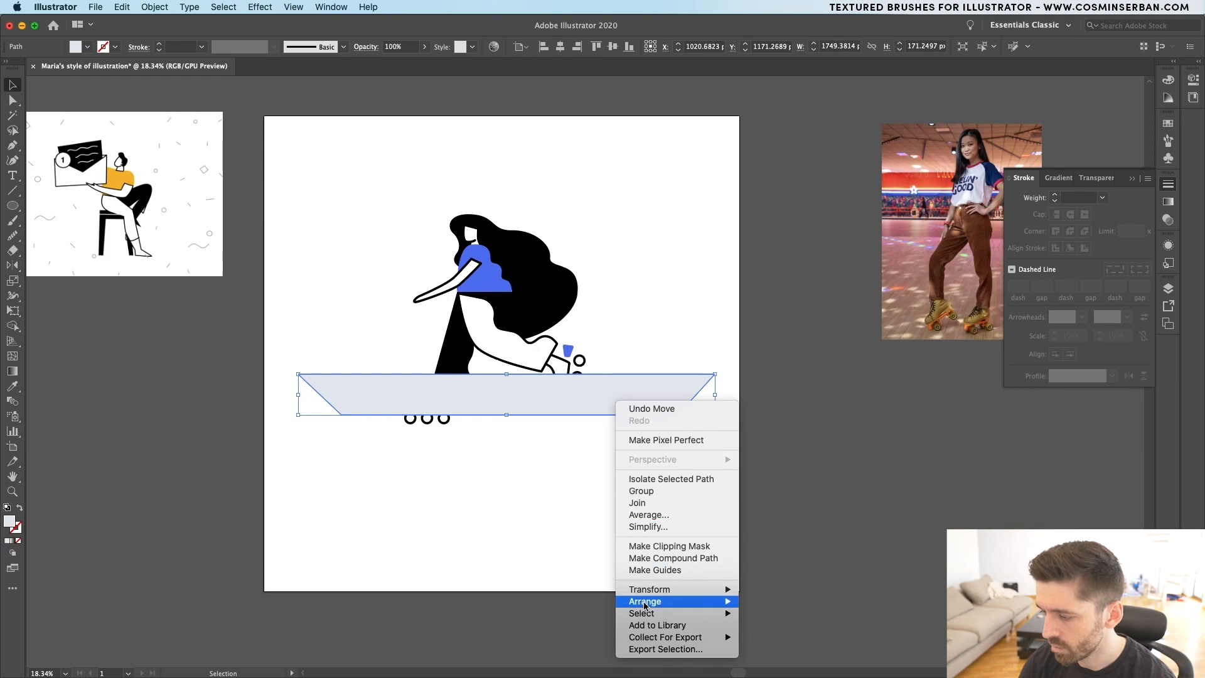
{"action": "mouse_move", "coordinate": [646, 603]}
{"action": "left_click", "coordinate": [771, 640]}
{"action": "left_click", "coordinate": [574, 516]}
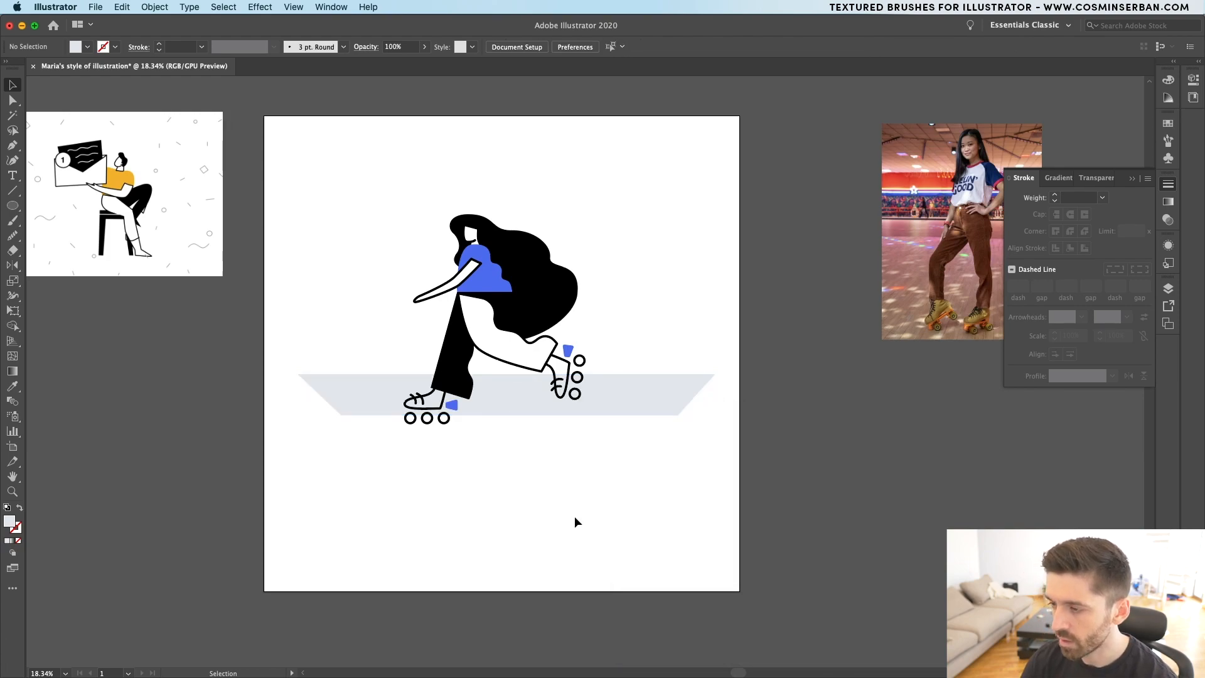
- Move the pale ground shape down near the artboard's lower edge, clear of the skater
{"action": "left_click_drag", "start_coordinate": [626, 399], "coordinate": [626, 381]}
{"action": "left_click", "coordinate": [562, 487]}
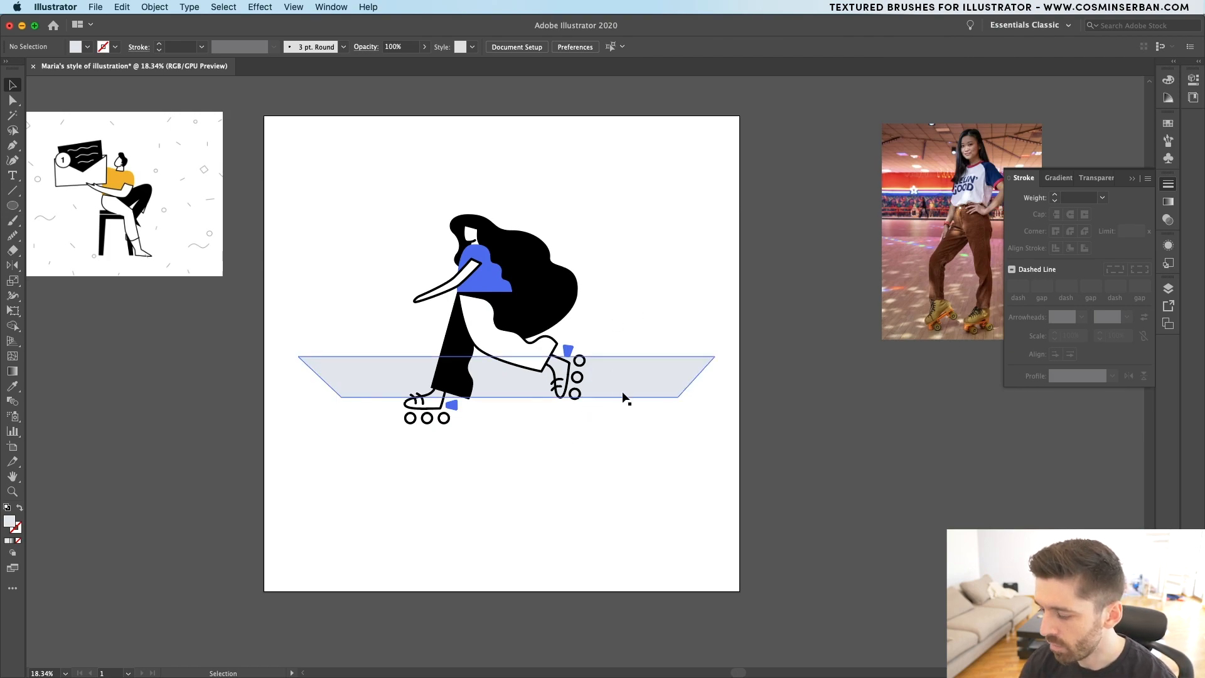
{"action": "left_click_drag", "start_coordinate": [621, 408], "coordinate": [619, 550]}
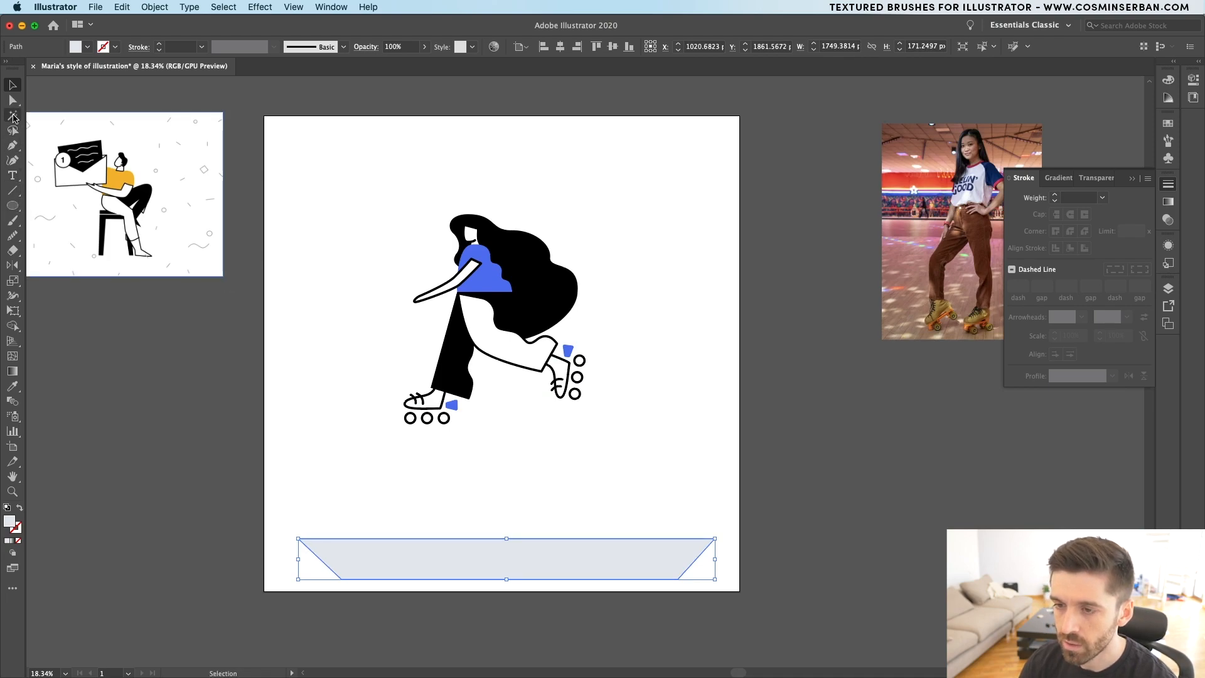
- Draw a pale upright rectangle about 227 by 677 px beside the skater and slant it by shifting its top corners right
{"action": "key", "text": "m"}
{"action": "left_click_drag", "start_coordinate": [310, 308], "coordinate": [365, 470]}
{"action": "key", "text": "a"}
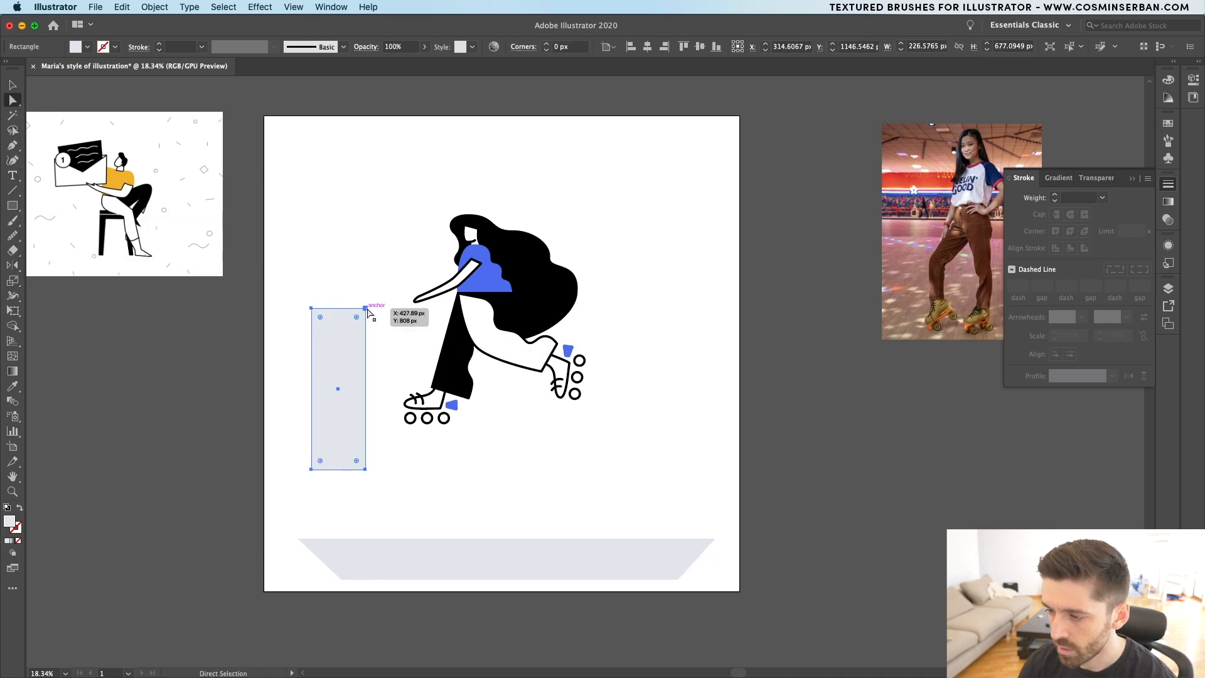
{"action": "left_click", "coordinate": [365, 308]}
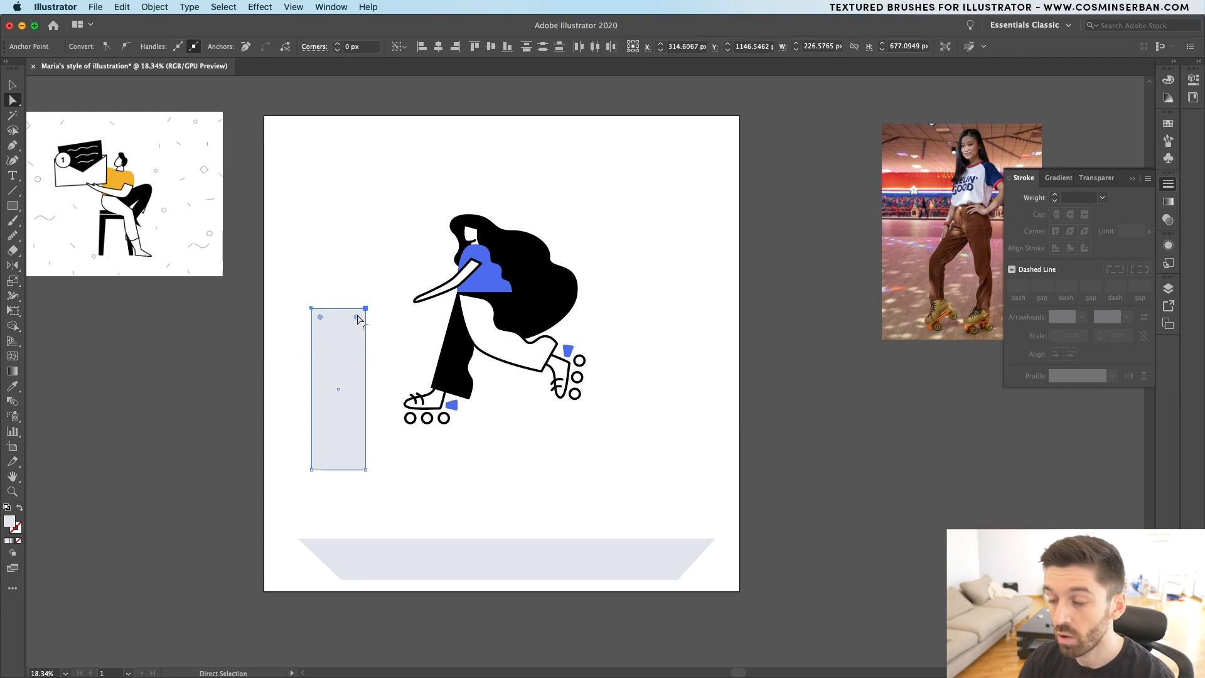
{"action": "left_click_drag", "start_coordinate": [414, 314], "coordinate": [463, 313]}
- Move the slanted stripe slightly down and to the left, and send it to the back behind the skater
{"action": "key", "text": "v"}
{"action": "left_click_drag", "start_coordinate": [392, 387], "coordinate": [357, 401]}
{"action": "right_click", "coordinate": [357, 402]}
{"action": "mouse_move", "coordinate": [419, 606]}
{"action": "left_click", "coordinate": [521, 639]}
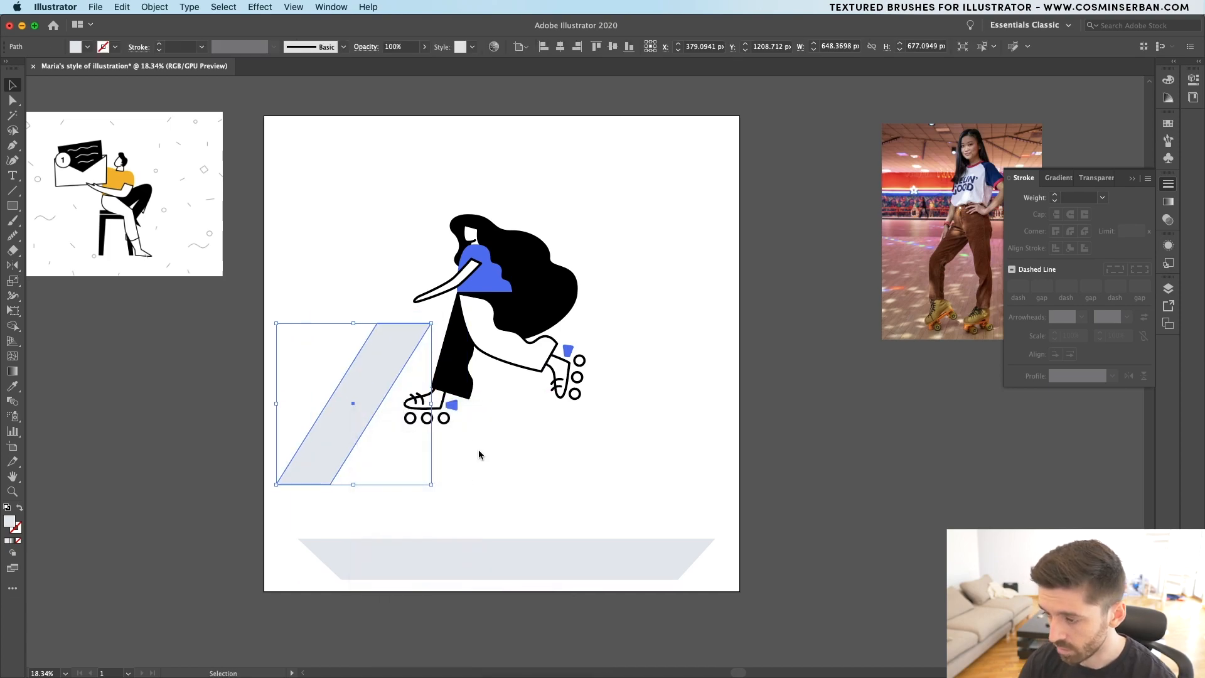
- Duplicate the slanted stripe to the right and repeat the copy to make a row of four evenly spaced stripes
{"action": "left_click", "coordinate": [479, 452]}
{"action": "left_click_drag", "start_coordinate": [389, 454], "coordinate": [437, 452]}
{"action": "key", "text": "super+d"}
{"action": "key", "text": "super+d"}
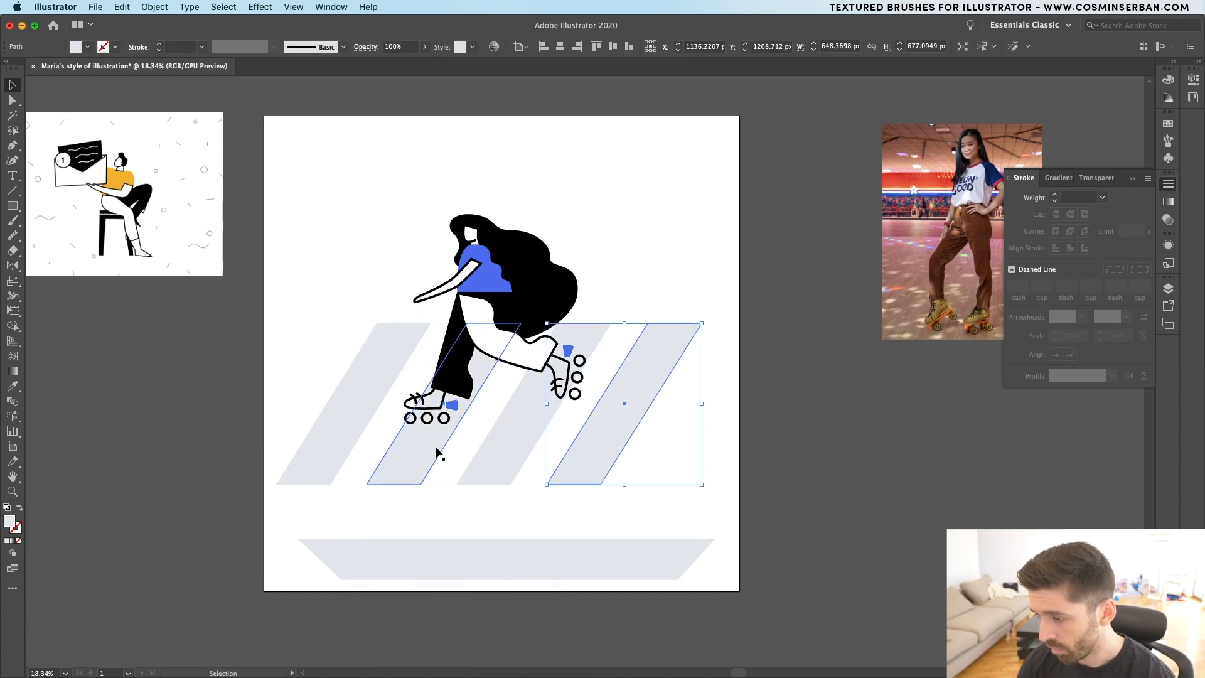
- Delete the old four-sided ground shape below the stripes
{"action": "left_click", "coordinate": [618, 523]}
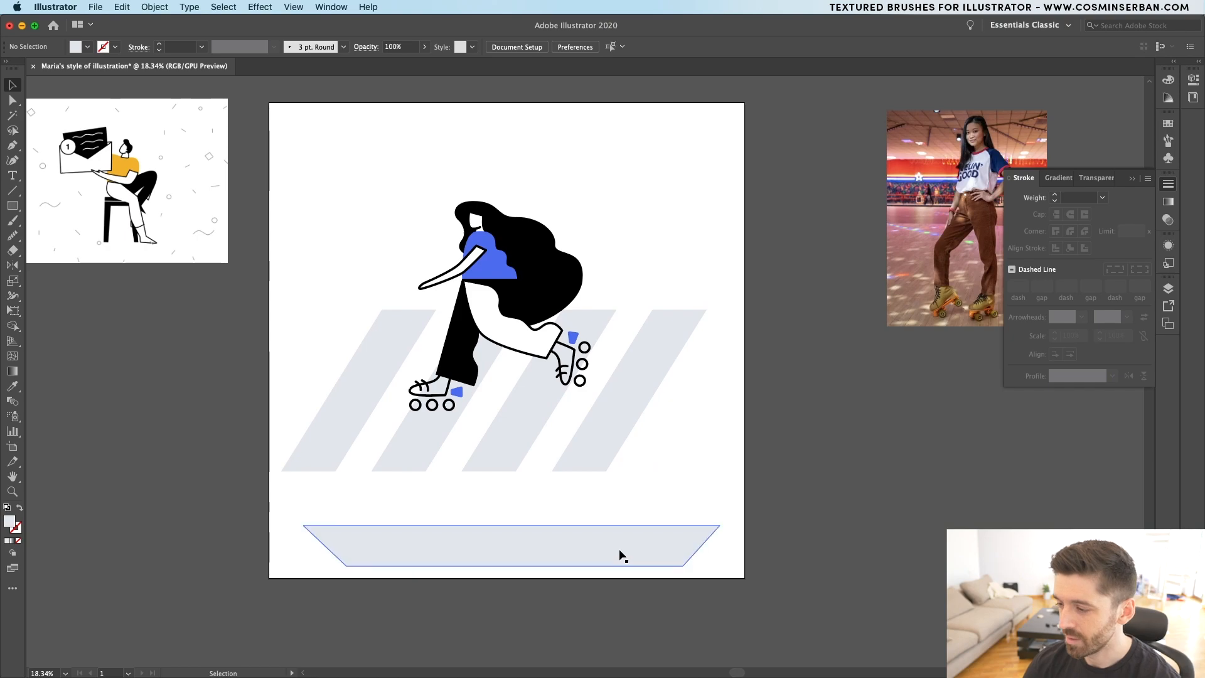
{"action": "left_click", "coordinate": [618, 548]}
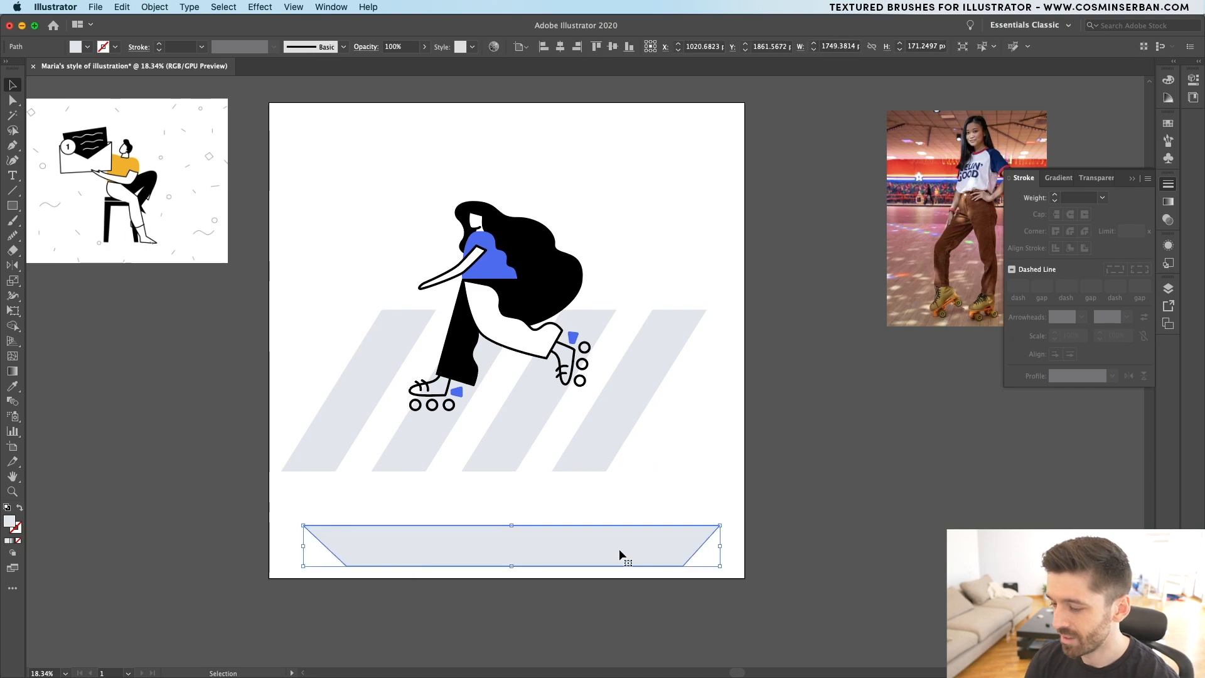
{"action": "key", "text": "Delete"}
- Select the four slanted stripes and compress them to about 503 px high at the skater's feet
{"action": "scroll", "coordinate": [619, 548], "scroll_direction": "down", "scroll_amount": 3}
{"action": "left_click_drag", "start_coordinate": [653, 525], "coordinate": [416, 477]}
{"action": "left_click_drag", "start_coordinate": [541, 504], "coordinate": [541, 487]}
{"action": "left_click", "coordinate": [555, 528]}
{"action": "scroll", "coordinate": [555, 529], "scroll_direction": "up", "scroll_amount": 4}
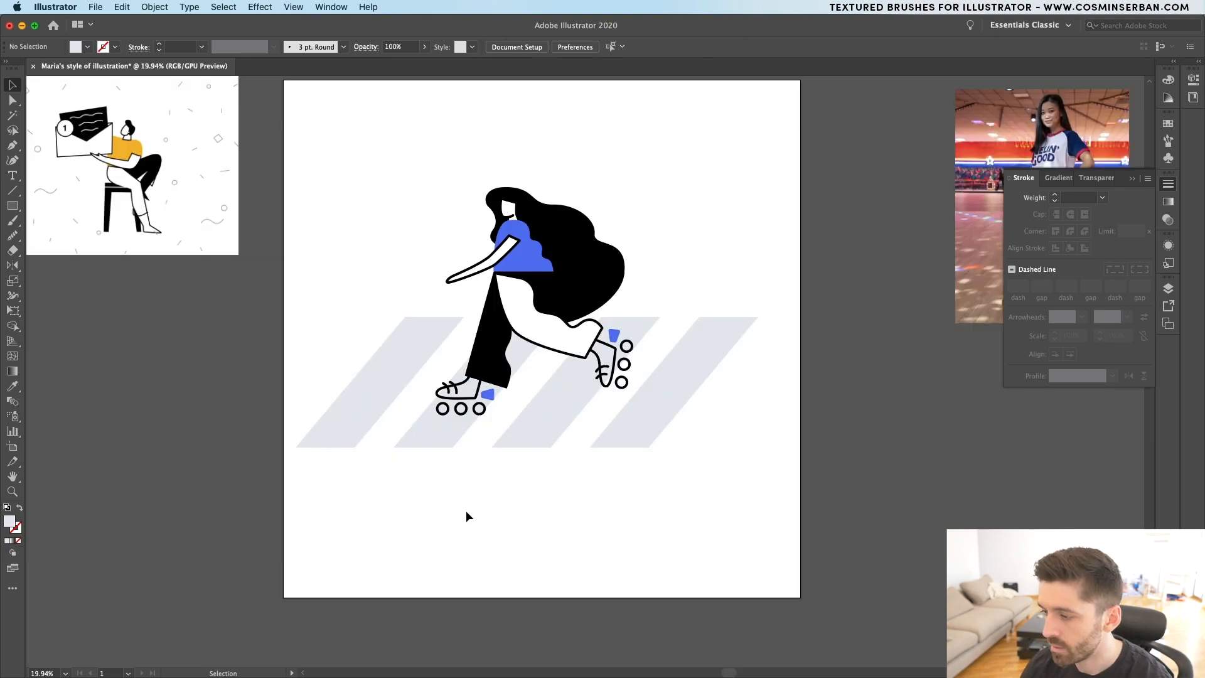
{"action": "scroll", "coordinate": [465, 511], "scroll_direction": "down", "scroll_amount": 3}
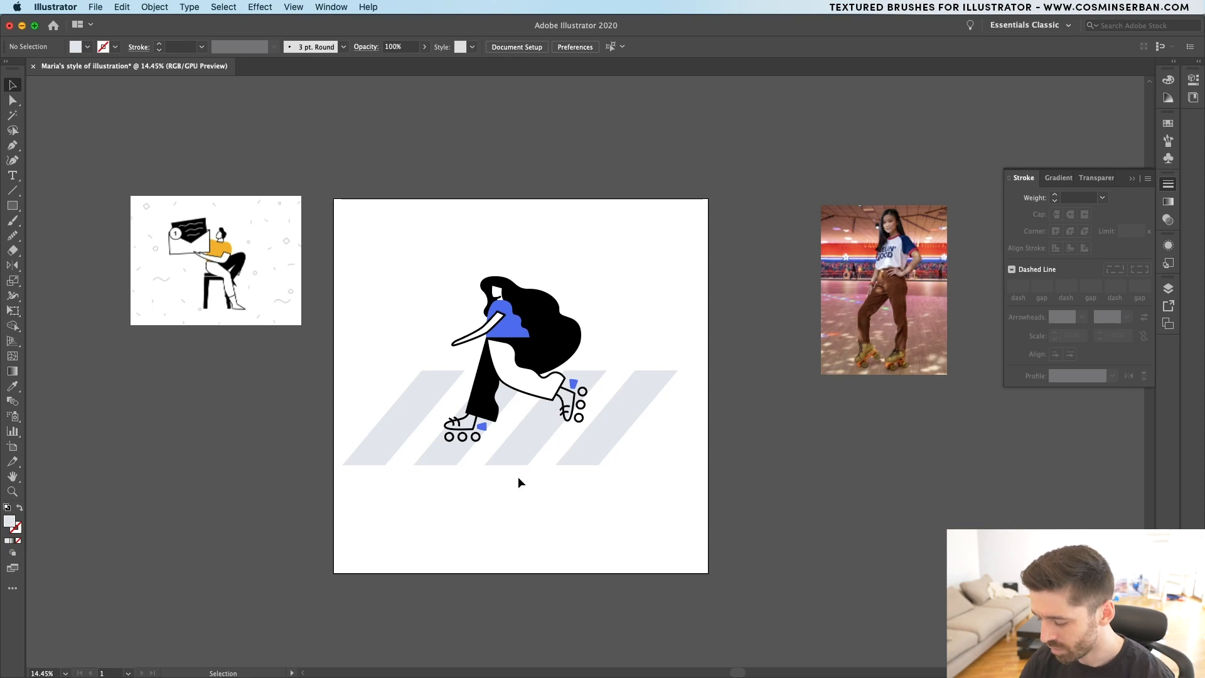
- Draw a pale two-humped hill shape with a flat base using the Pen tool and send it behind the stripes and skater
{"action": "key", "text": "p"}
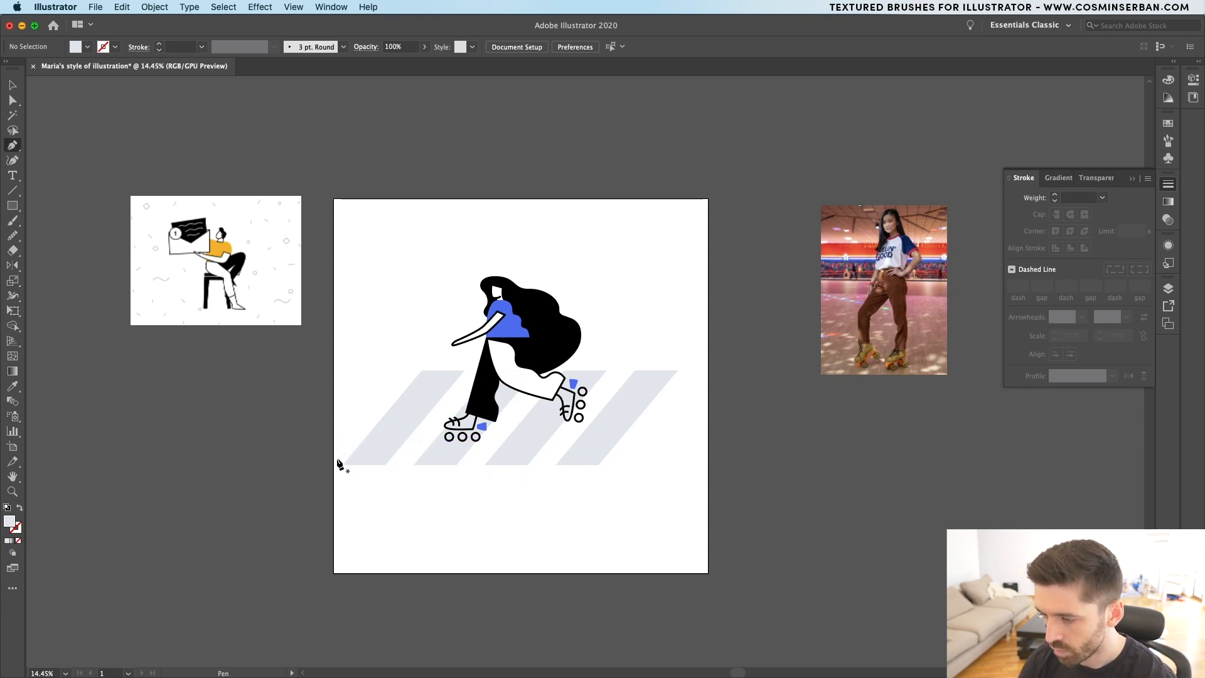
{"action": "left_click", "coordinate": [338, 458]}
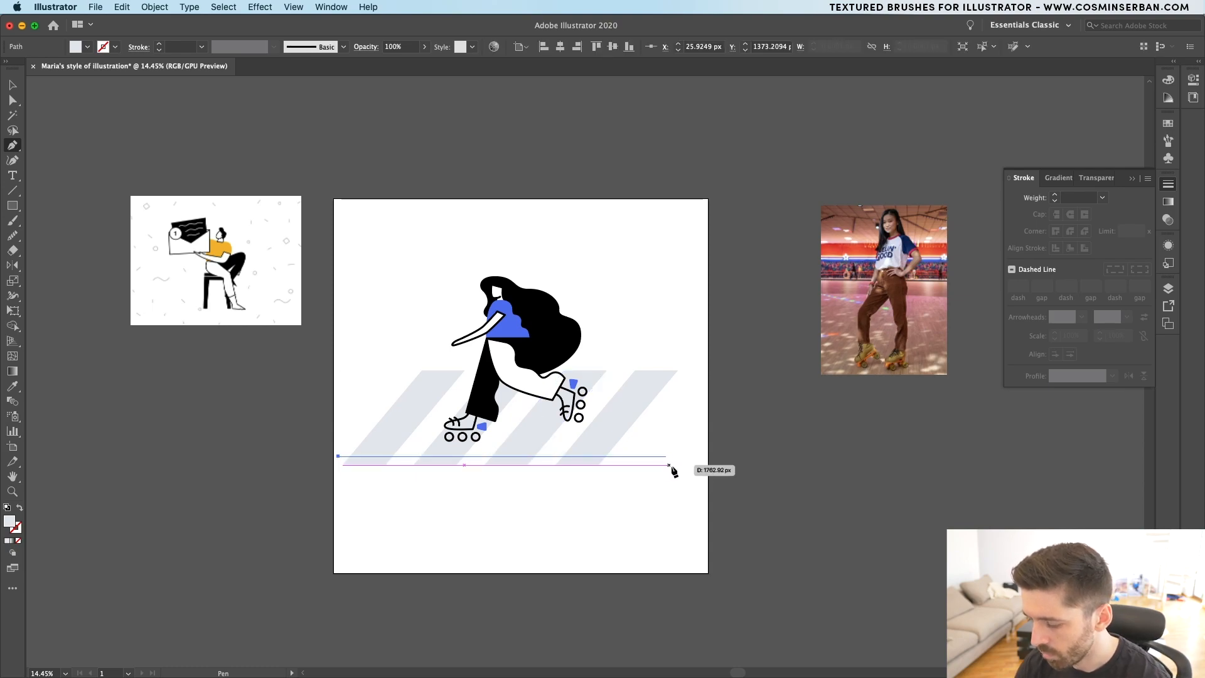
{"action": "left_click", "coordinate": [671, 456]}
{"action": "left_click_drag", "start_coordinate": [661, 338], "coordinate": [608, 330]}
{"action": "left_click_drag", "start_coordinate": [575, 426], "coordinate": [567, 399]}
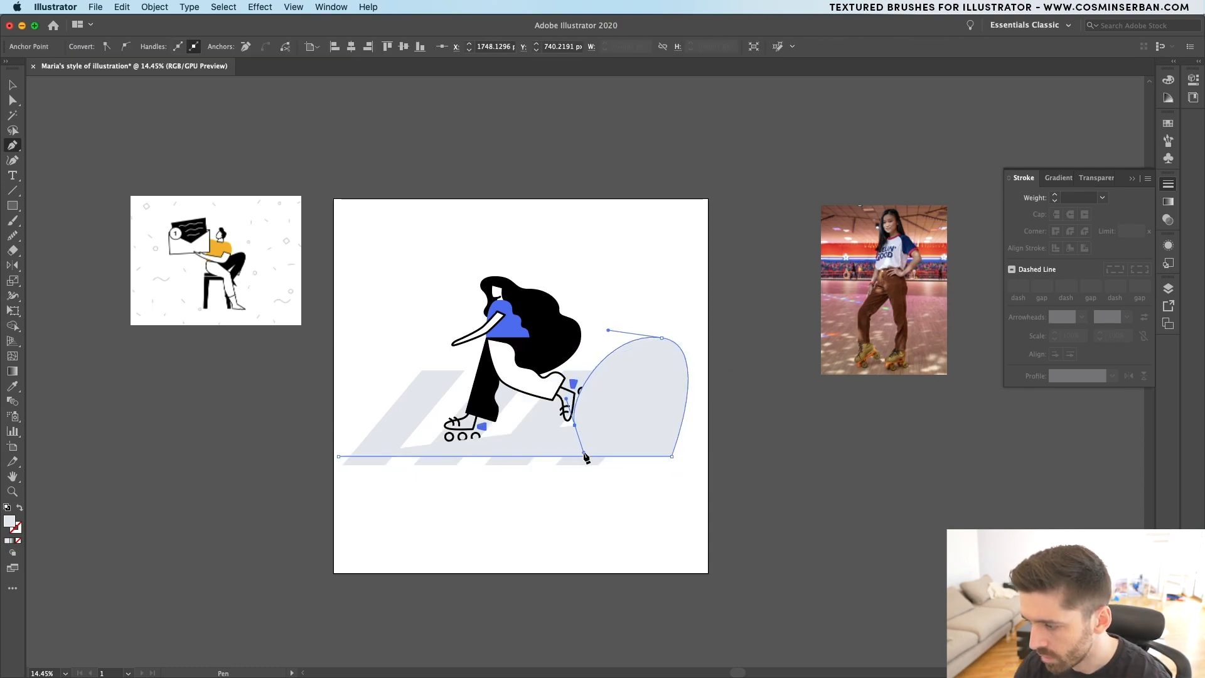
{"action": "right_click", "coordinate": [526, 420]}
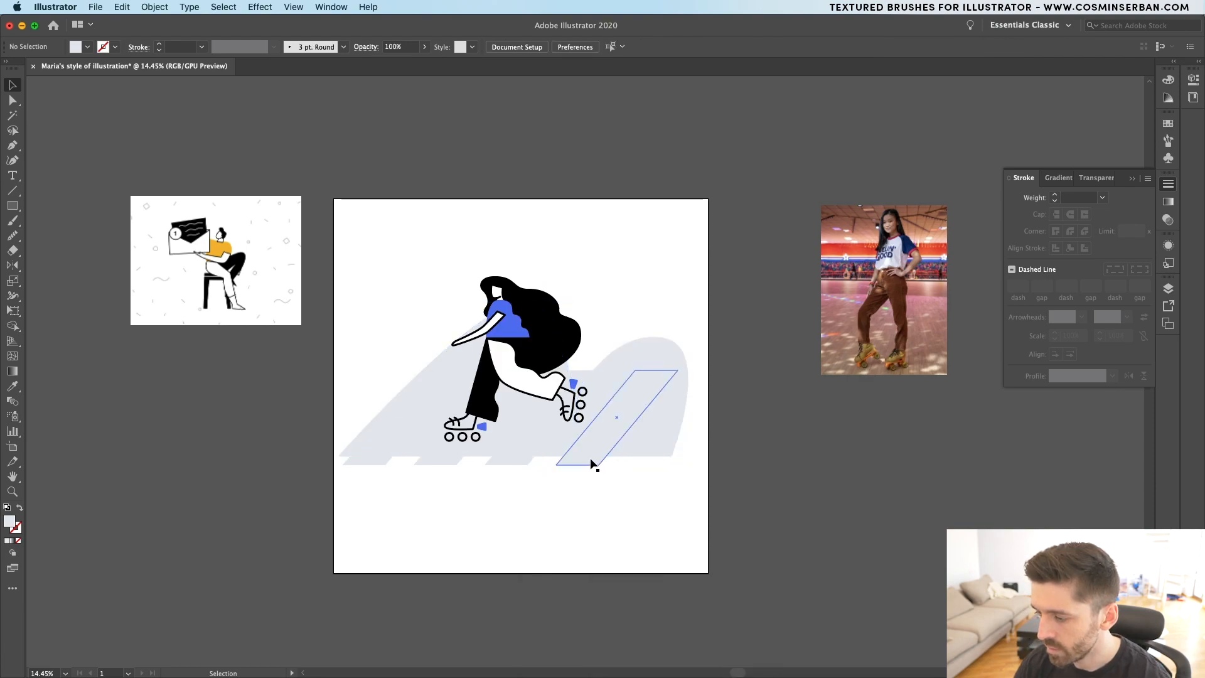
- Select all four slanted stripes and fill them with white so they cut across the pale hill shape
{"action": "left_click_drag", "start_coordinate": [592, 464], "coordinate": [496, 468], "text": "alt"}
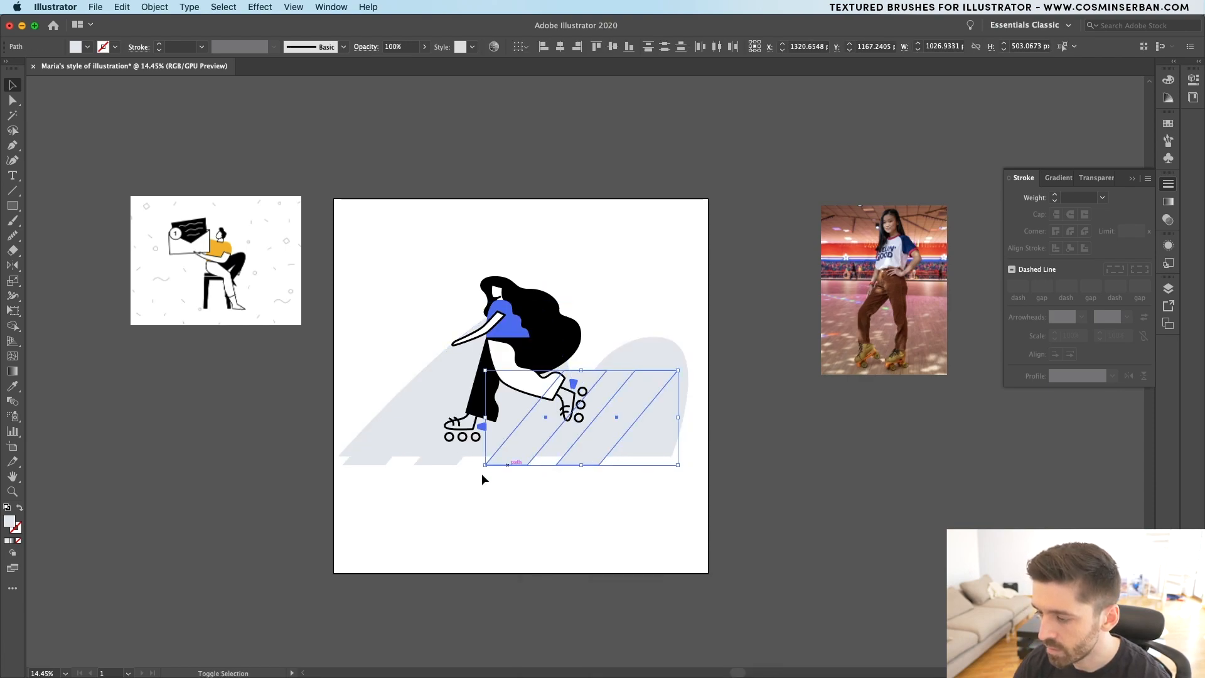
{"action": "left_click_drag", "start_coordinate": [373, 459], "coordinate": [374, 456], "text": "alt"}
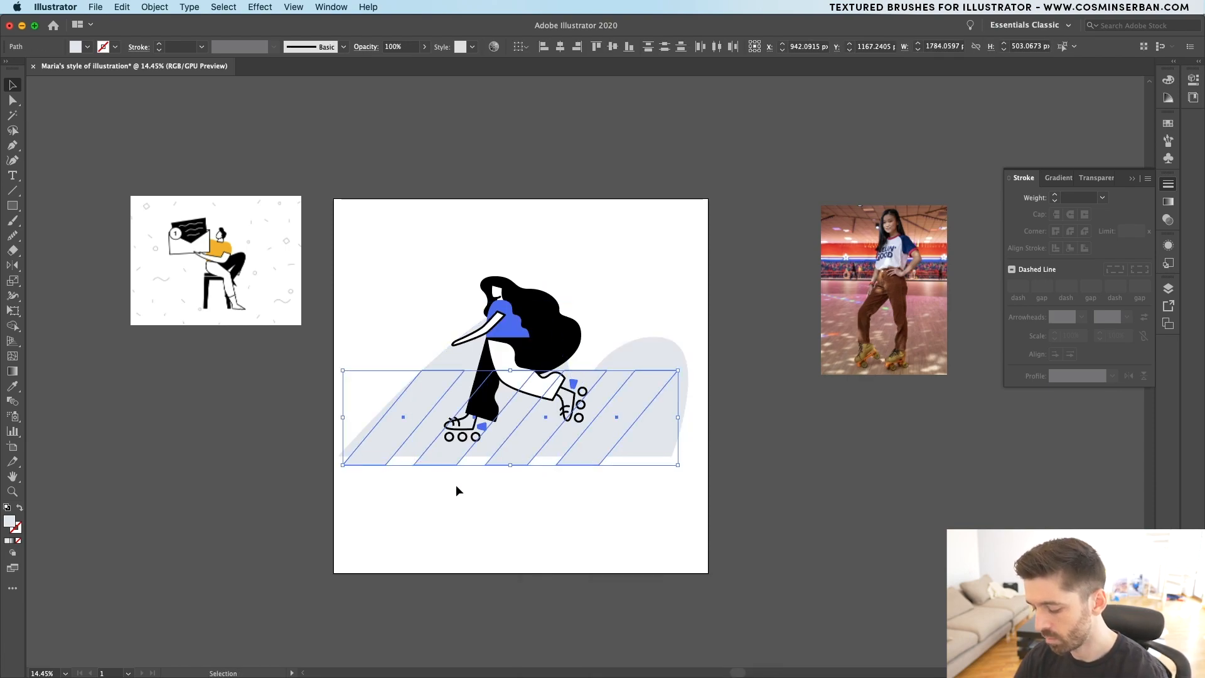
{"action": "left_click", "coordinate": [506, 513]}
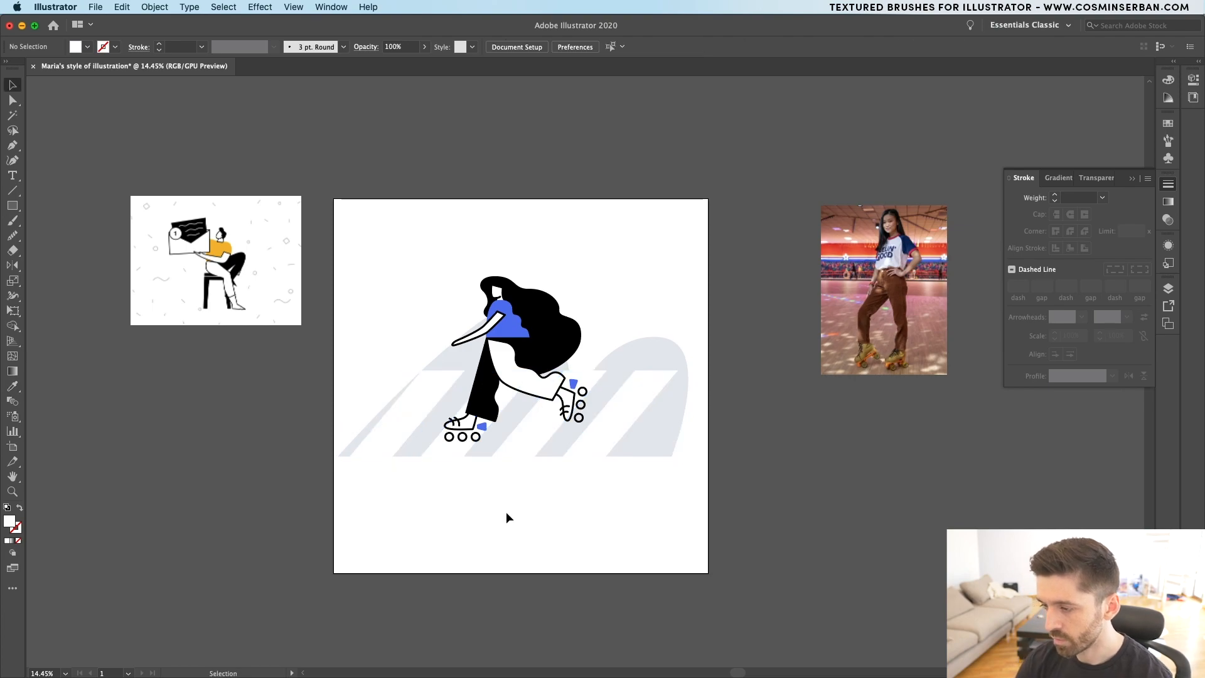
- Scale the skater, stripes and hill shape down together proportionally about their centre
{"action": "left_click", "coordinate": [559, 467]}
{"action": "left_click_drag", "start_coordinate": [654, 504], "coordinate": [347, 251]}
{"action": "left_click_drag", "start_coordinate": [688, 469], "coordinate": [653, 445], "text": "alt+shift"}
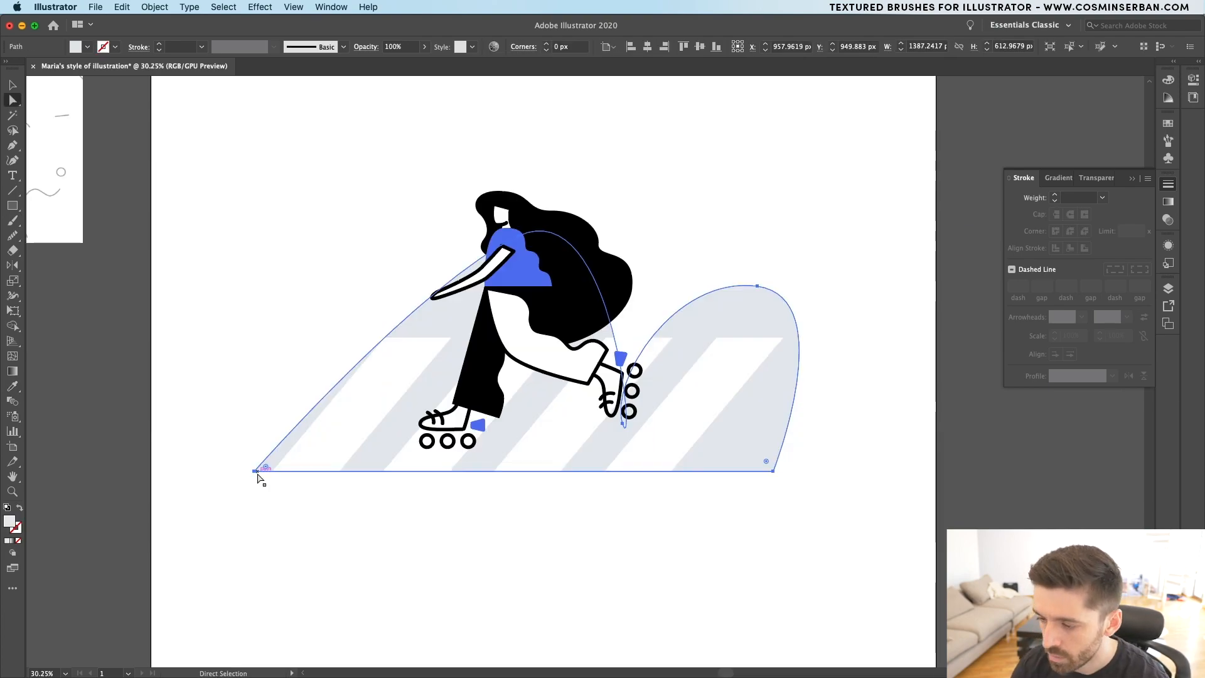
- Move the hill shape's lower-left corner horizontally outward to lengthen its left slope and base
{"action": "left_click", "coordinate": [254, 473]}
{"action": "left_click", "coordinate": [253, 472], "text": "shift"}
{"action": "left_click_drag", "start_coordinate": [253, 472], "coordinate": [195, 471], "text": "shift"}
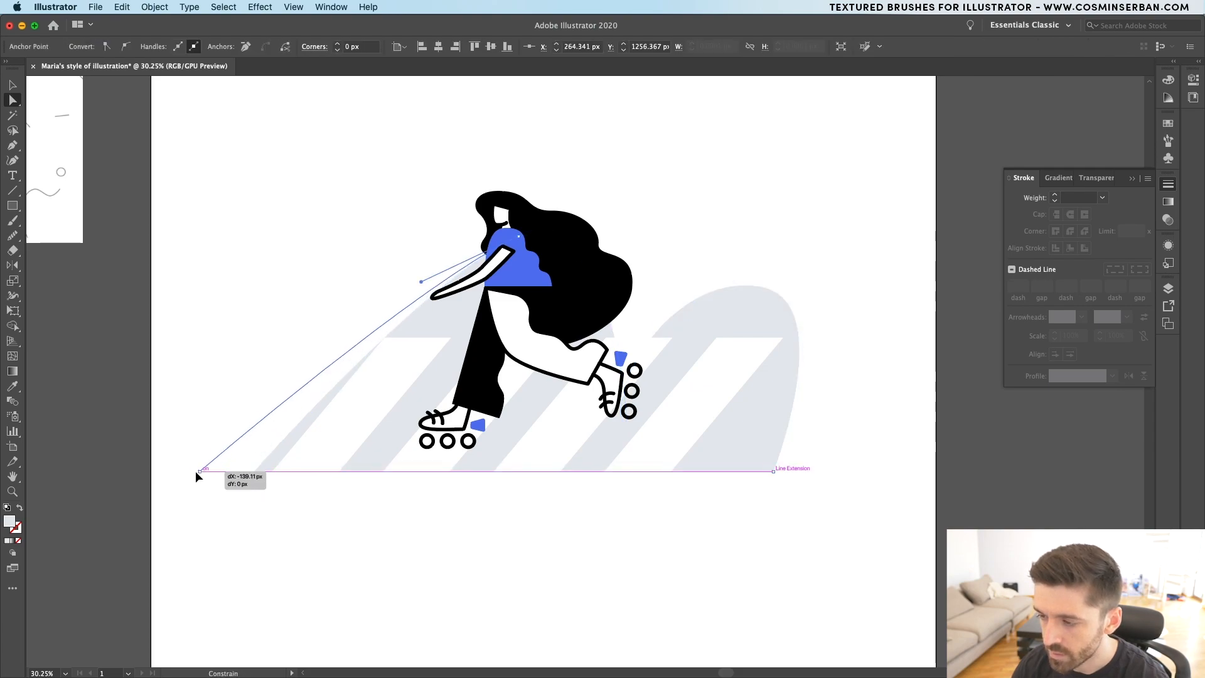
{"action": "left_click_drag", "start_coordinate": [195, 471], "coordinate": [163, 471], "text": "shift"}
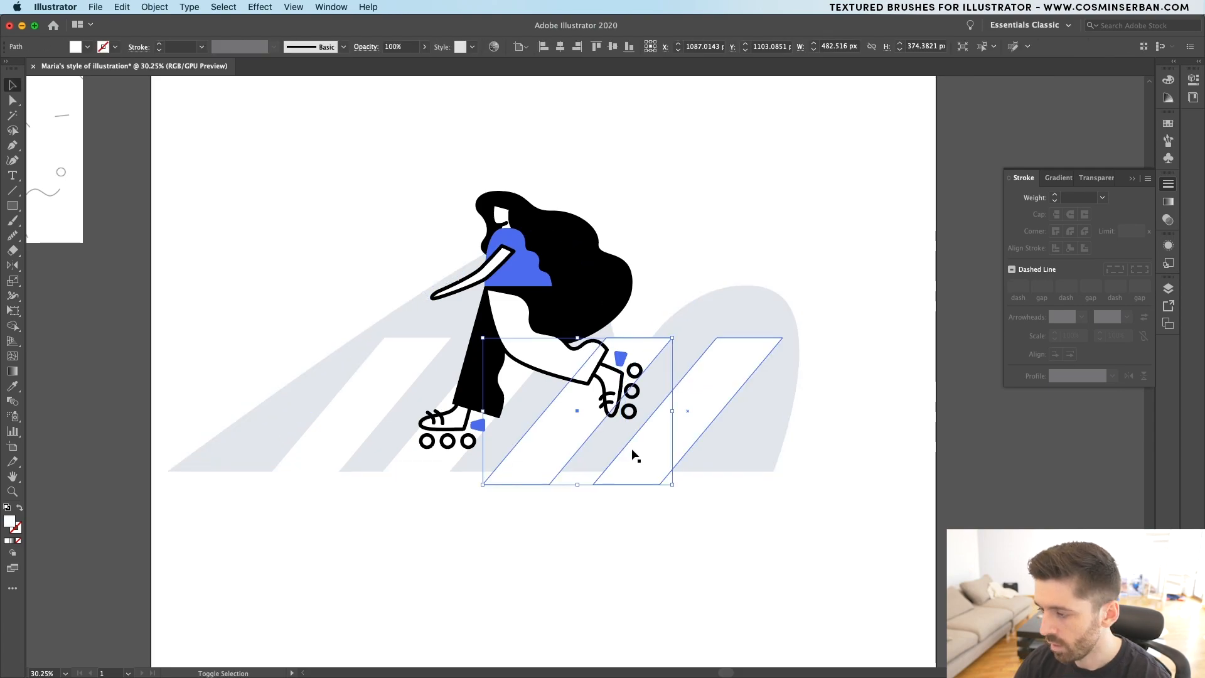
- Select the four white stripes and lower their top edge, reducing their height to about 267 px
{"action": "left_click", "coordinate": [633, 450], "text": "shift"}
{"action": "left_click", "coordinate": [423, 462], "text": "shift"}
{"action": "left_click", "coordinate": [353, 411], "text": "shift"}
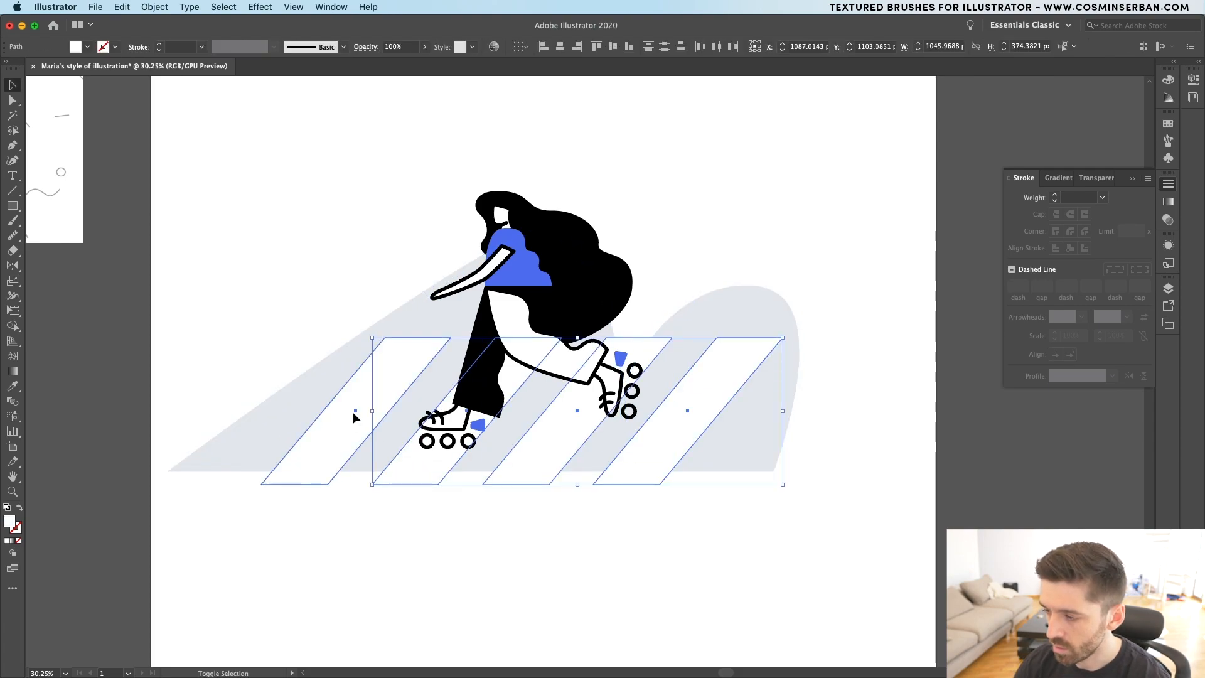
{"action": "left_click_drag", "start_coordinate": [524, 338], "coordinate": [516, 365]}
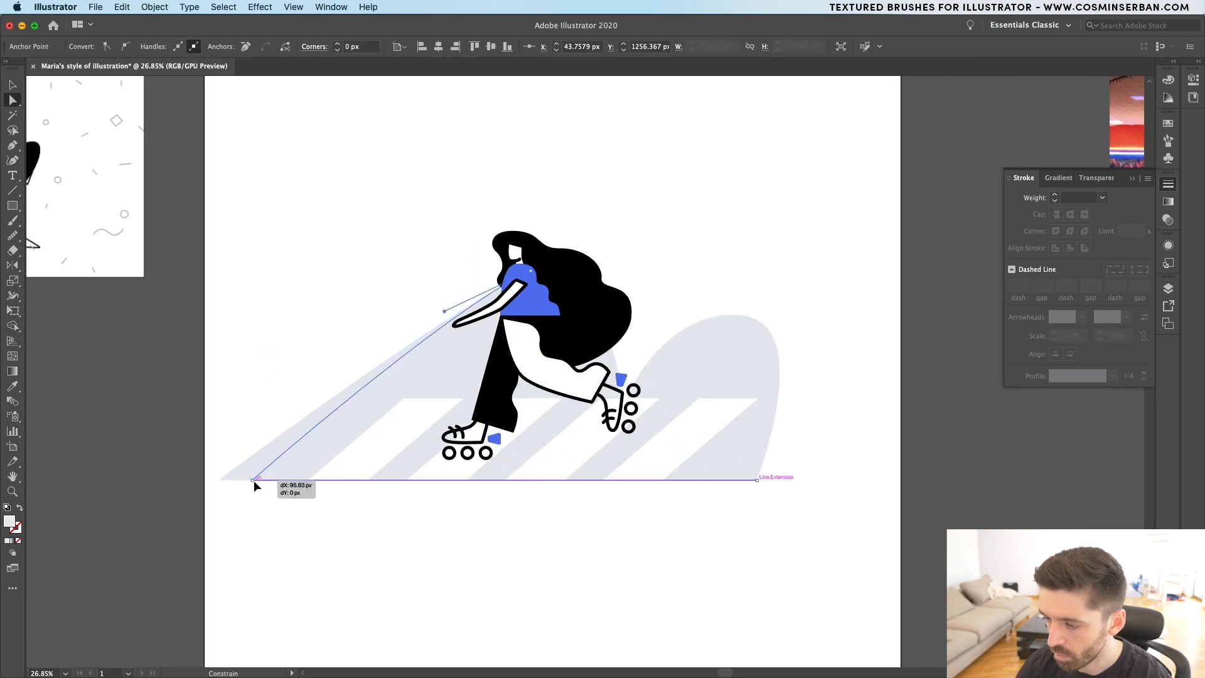
- Move the hill shape's lower-left corner back inward by about 96 px along its base
{"action": "left_click", "coordinate": [253, 480]}
{"action": "left_click", "coordinate": [371, 525]}
{"action": "key", "text": "v"}
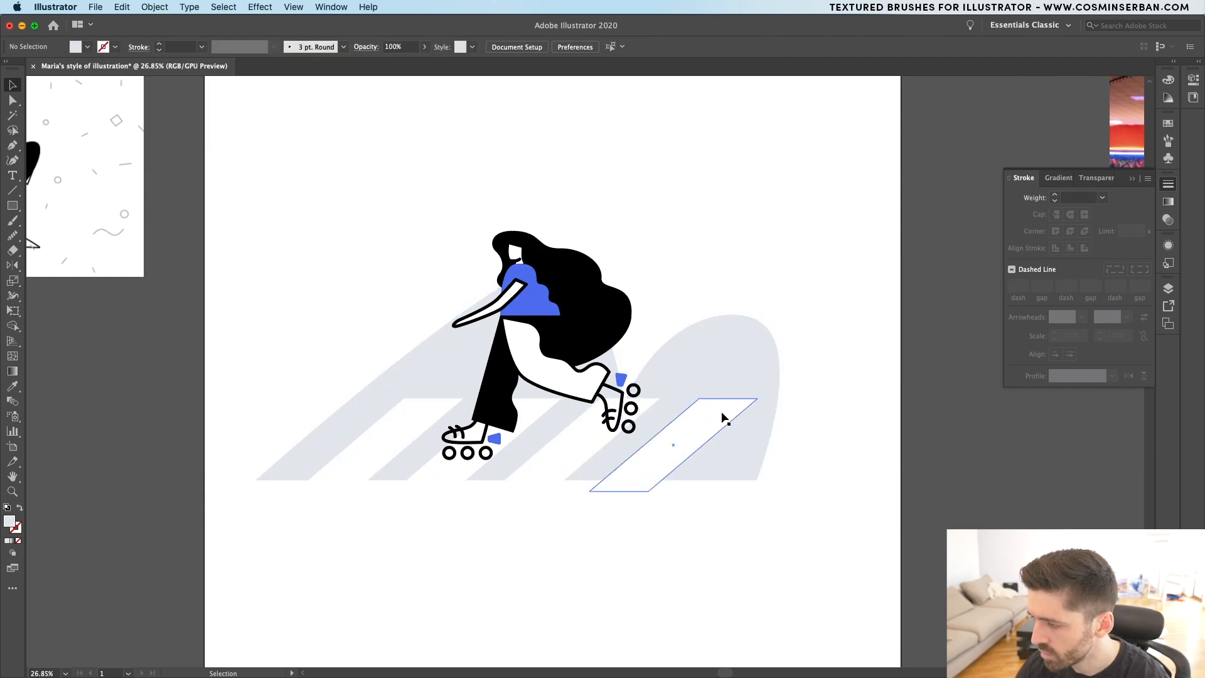
- Round the corners of all four white stripes with a radius of about 14 px
{"action": "left_click", "coordinate": [684, 423]}
{"action": "left_click", "coordinate": [574, 443], "text": "shift"}
{"action": "left_click", "coordinate": [458, 480], "text": "shift"}
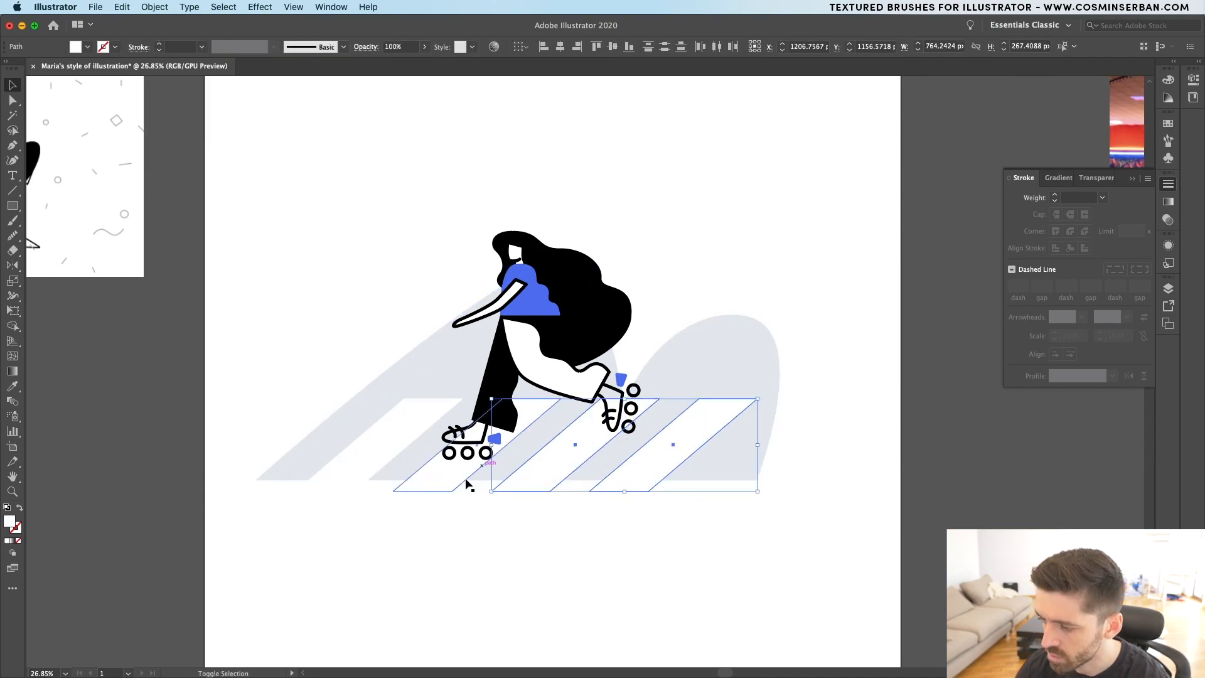
{"action": "left_click", "coordinate": [377, 452], "text": "shift"}
{"action": "key", "text": "a"}
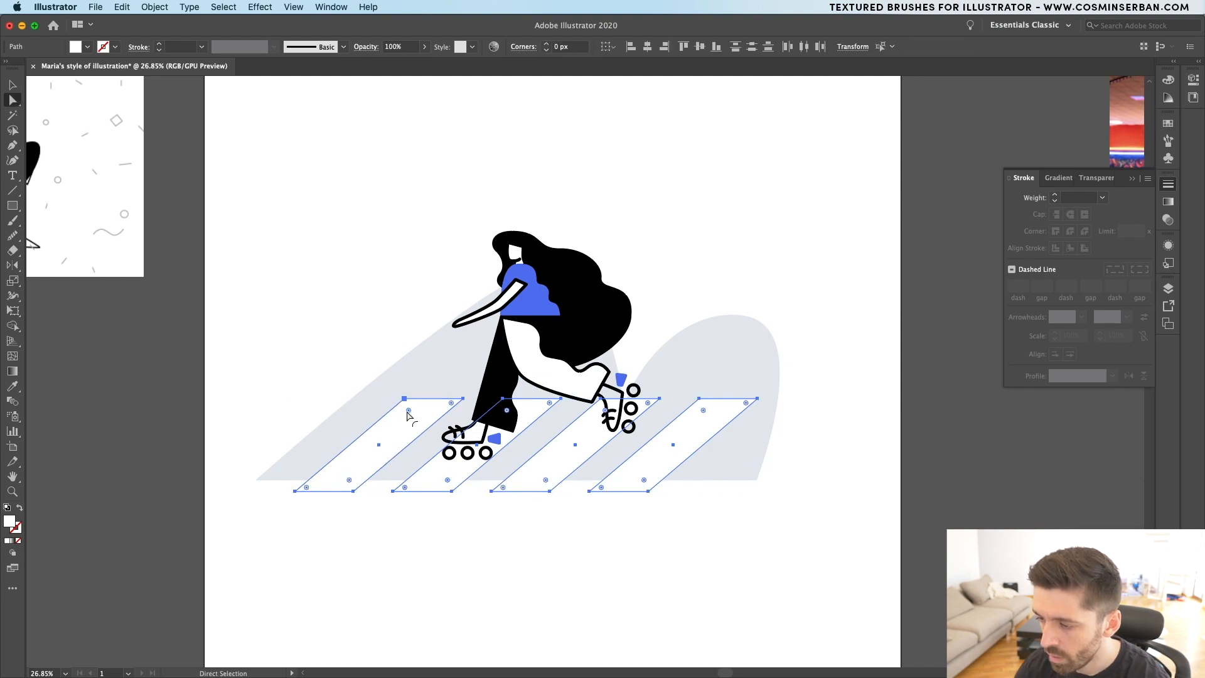
{"action": "left_click_drag", "start_coordinate": [409, 410], "coordinate": [408, 408]}
{"action": "key", "text": "v"}
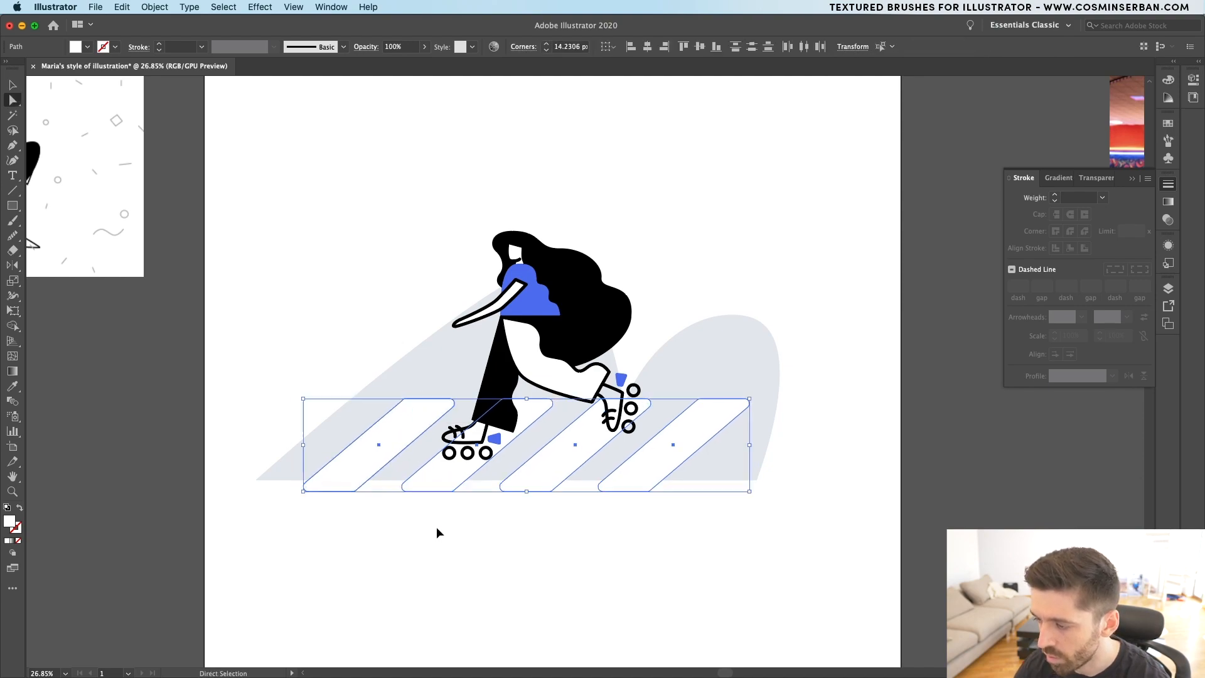
{"action": "left_click", "coordinate": [446, 572]}
- Move the hill shape's low anchor between the two humps to the right, clear of the rear skate
{"action": "scroll", "coordinate": [565, 497], "scroll_direction": "down", "scroll_amount": 2}
{"action": "scroll", "coordinate": [573, 500], "scroll_direction": "up", "scroll_amount": 4}
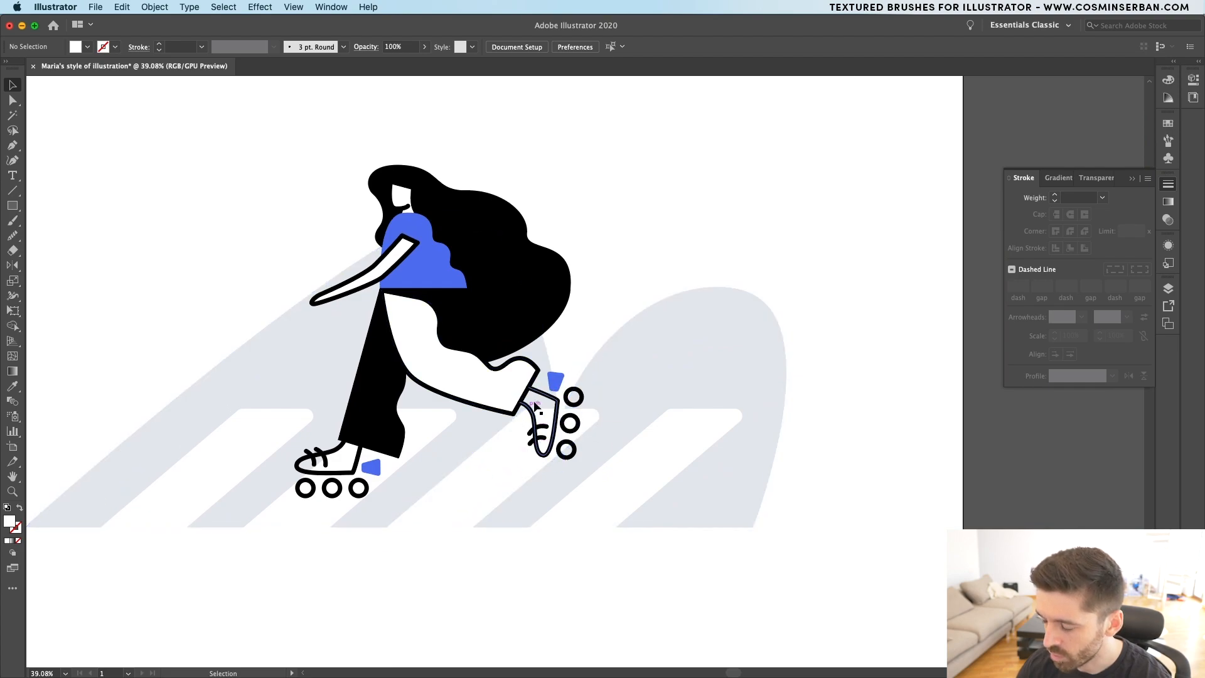
{"action": "key", "text": "a"}
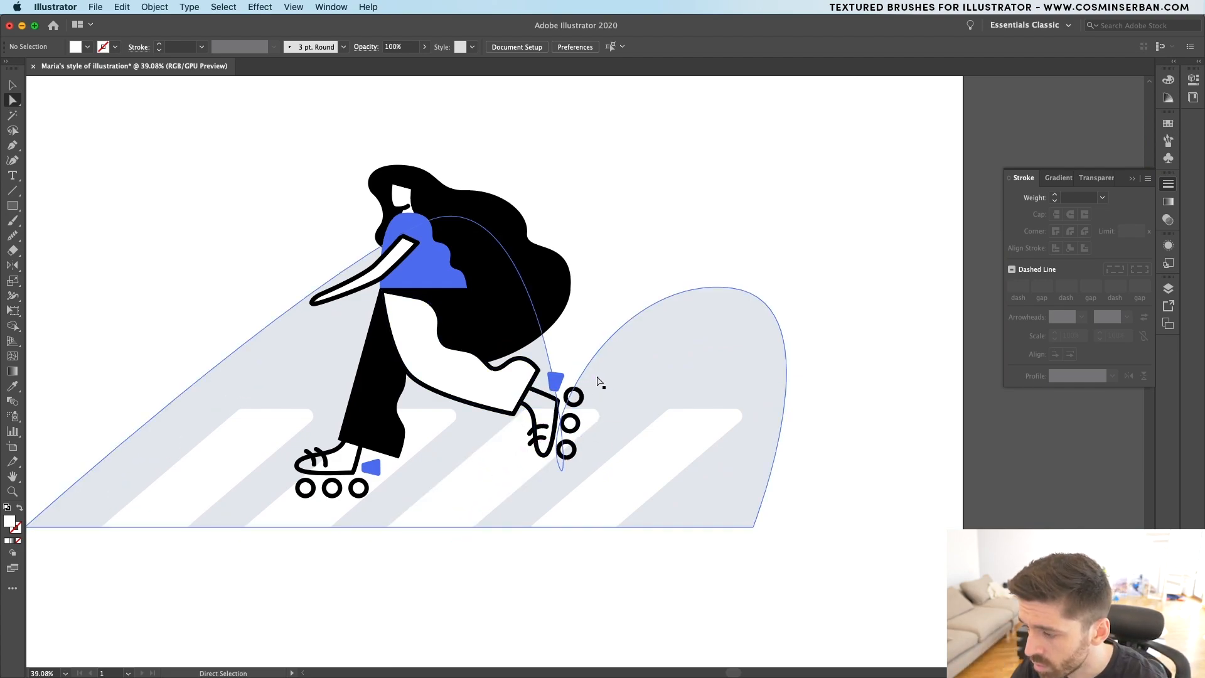
{"action": "left_click", "coordinate": [599, 387]}
{"action": "left_click_drag", "start_coordinate": [560, 467], "coordinate": [605, 468]}
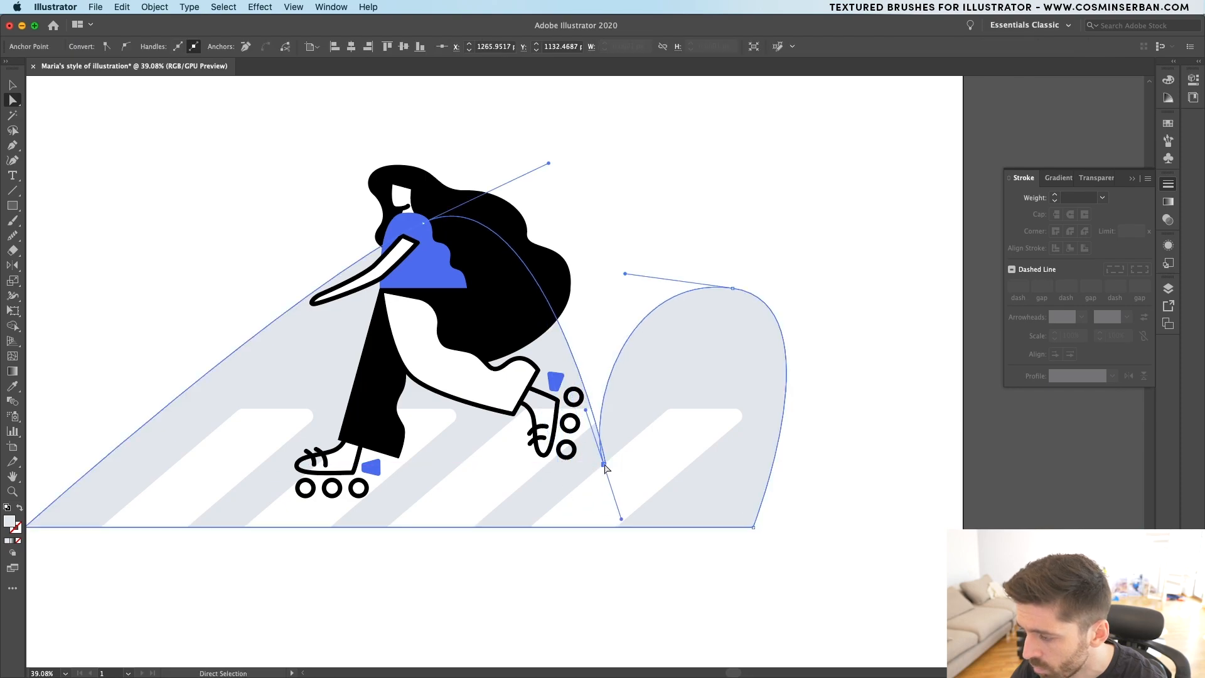
{"action": "left_click", "coordinate": [696, 572]}
{"action": "scroll", "coordinate": [696, 573], "scroll_direction": "down", "scroll_amount": 3}
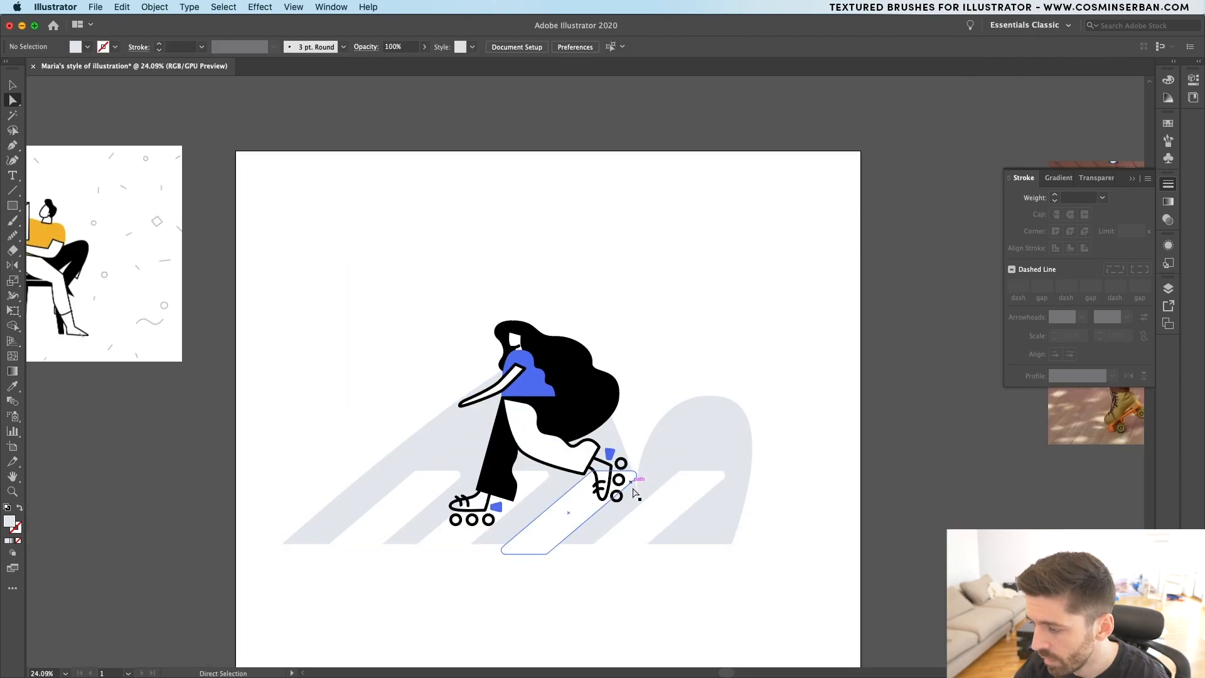
- Nudge the low anchor between the humps up and further right to separate the hill's valley from the rear skate
{"action": "scroll", "coordinate": [638, 485], "scroll_direction": "up", "scroll_amount": 5}
{"action": "left_click", "coordinate": [650, 568]}
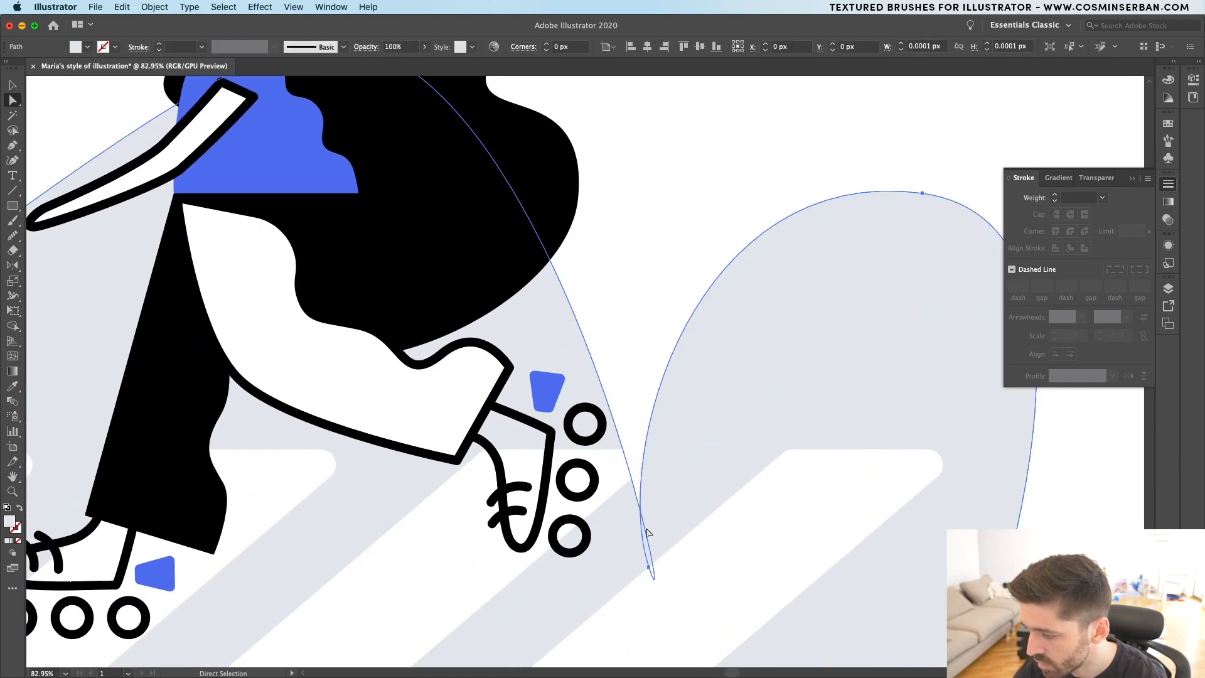
{"action": "left_click_drag", "start_coordinate": [650, 567], "coordinate": [663, 505]}
{"action": "scroll", "coordinate": [664, 505], "scroll_direction": "down", "scroll_amount": 5}
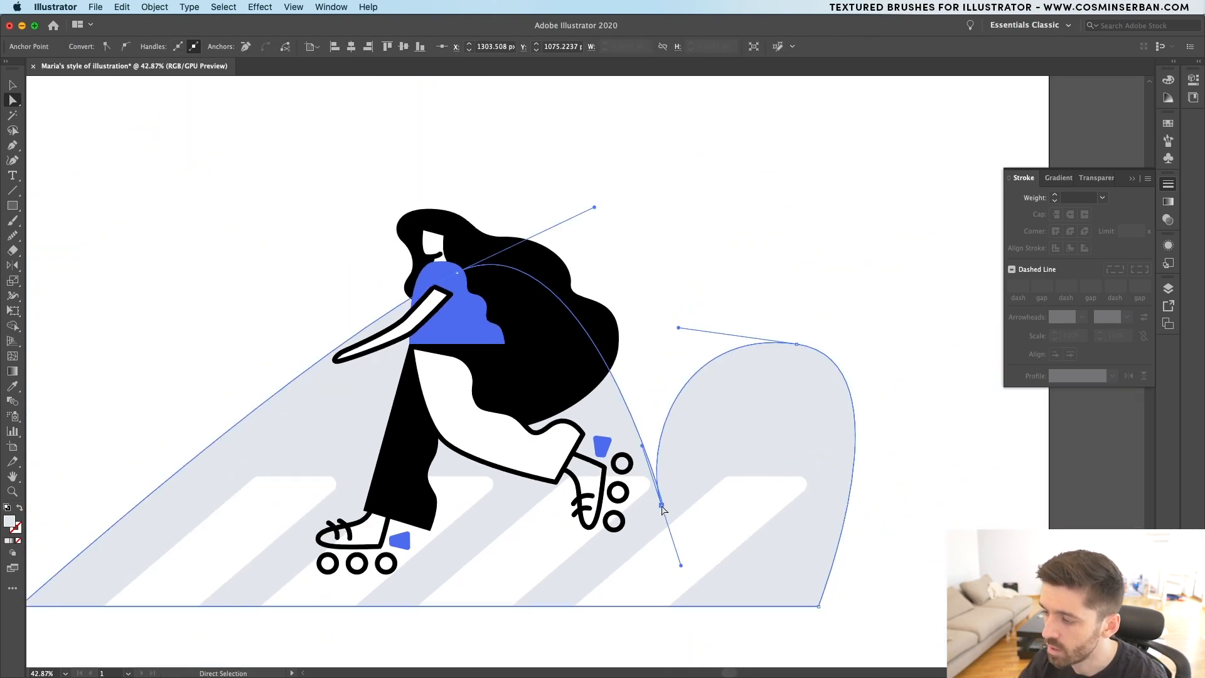
{"action": "left_click", "coordinate": [786, 562]}
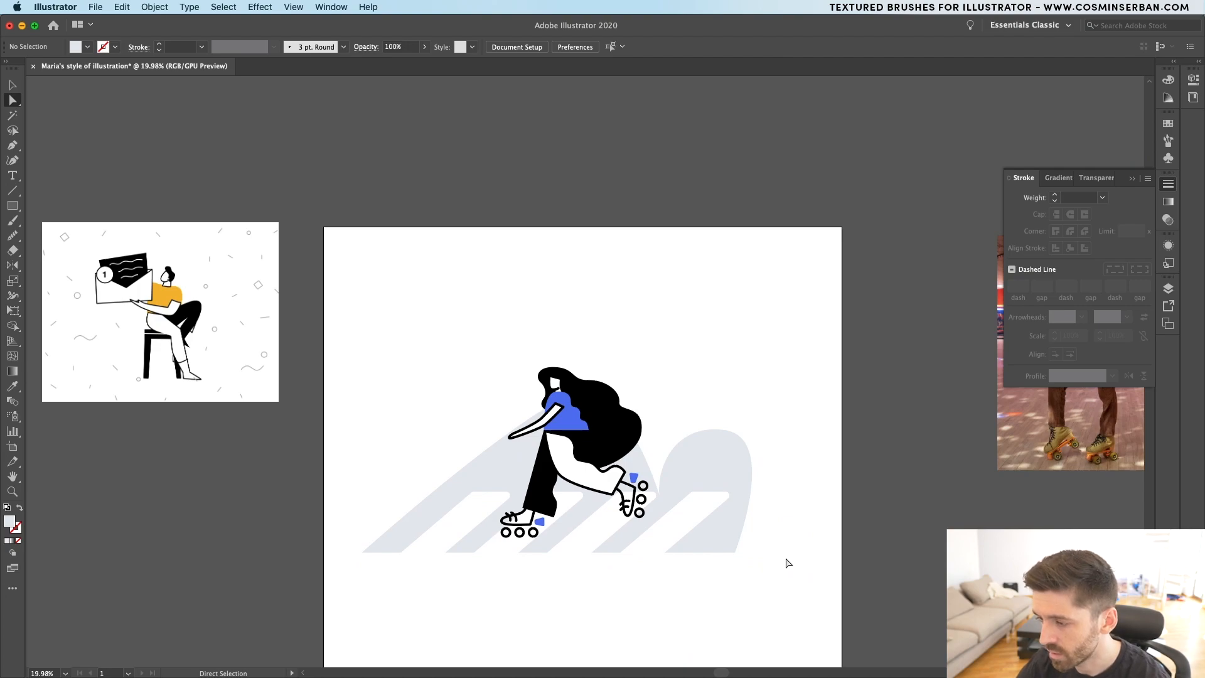
- Reshape the larger hump behind the skater by shifting its peak to the right behind the hair
{"action": "left_click", "coordinate": [614, 474]}
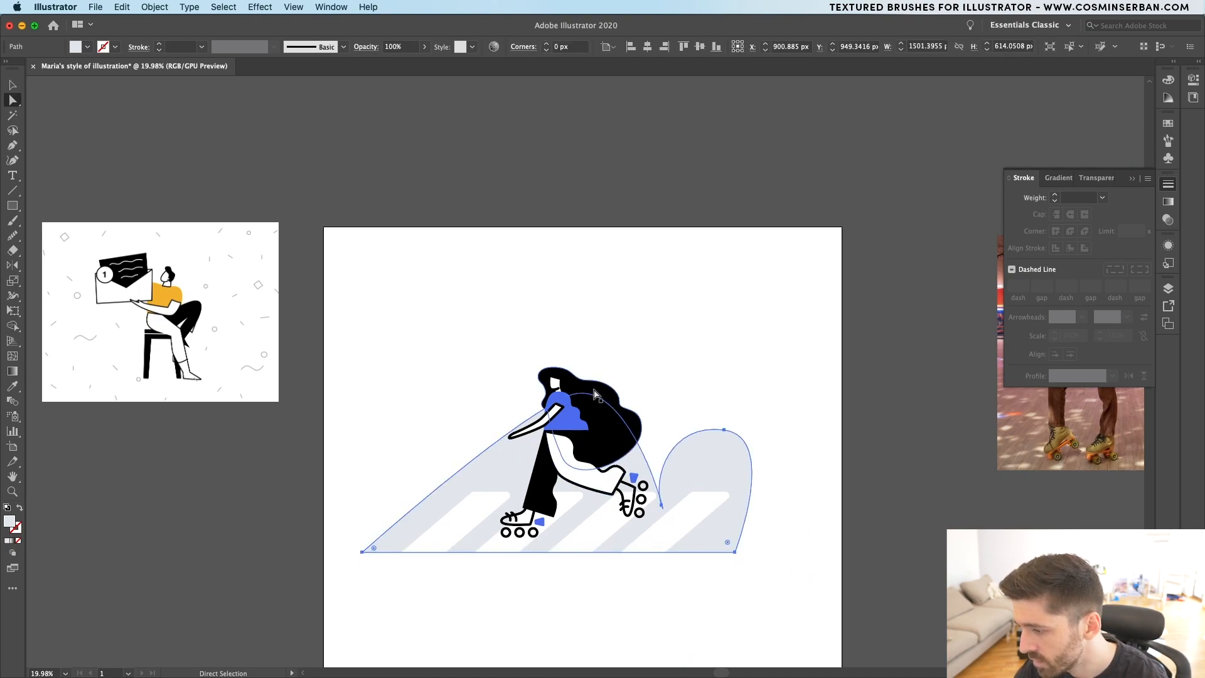
{"action": "left_click_drag", "start_coordinate": [576, 396], "coordinate": [609, 394]}
{"action": "left_click_drag", "start_coordinate": [671, 361], "coordinate": [684, 399]}
- Raise the valley anchor between the two humps well above the stripes for a shallower dip
{"action": "scroll", "coordinate": [664, 491], "scroll_direction": "up", "scroll_amount": 3}
{"action": "left_click", "coordinate": [714, 333]}
{"action": "left_click_drag", "start_coordinate": [716, 337], "coordinate": [711, 231]}
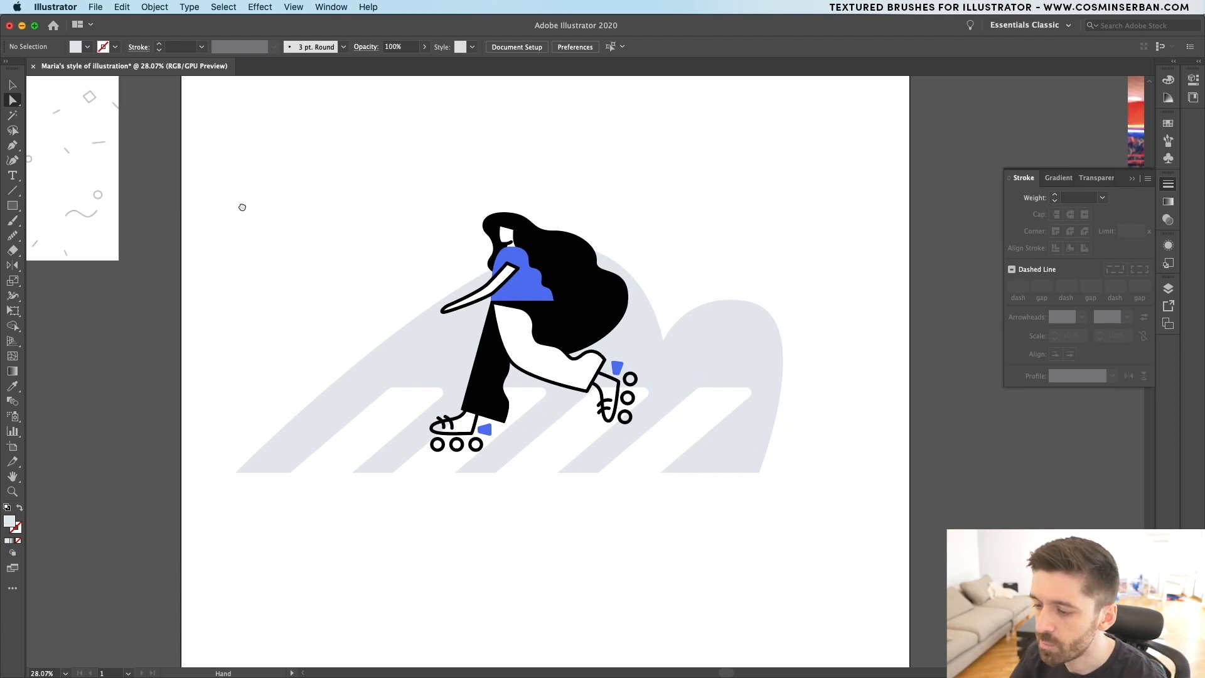
- Pick up the white fill and 8 pt black stroke from the skater's raised white trouser leg for the new artwork
{"action": "left_click_drag", "start_coordinate": [242, 207], "coordinate": [512, 376]}
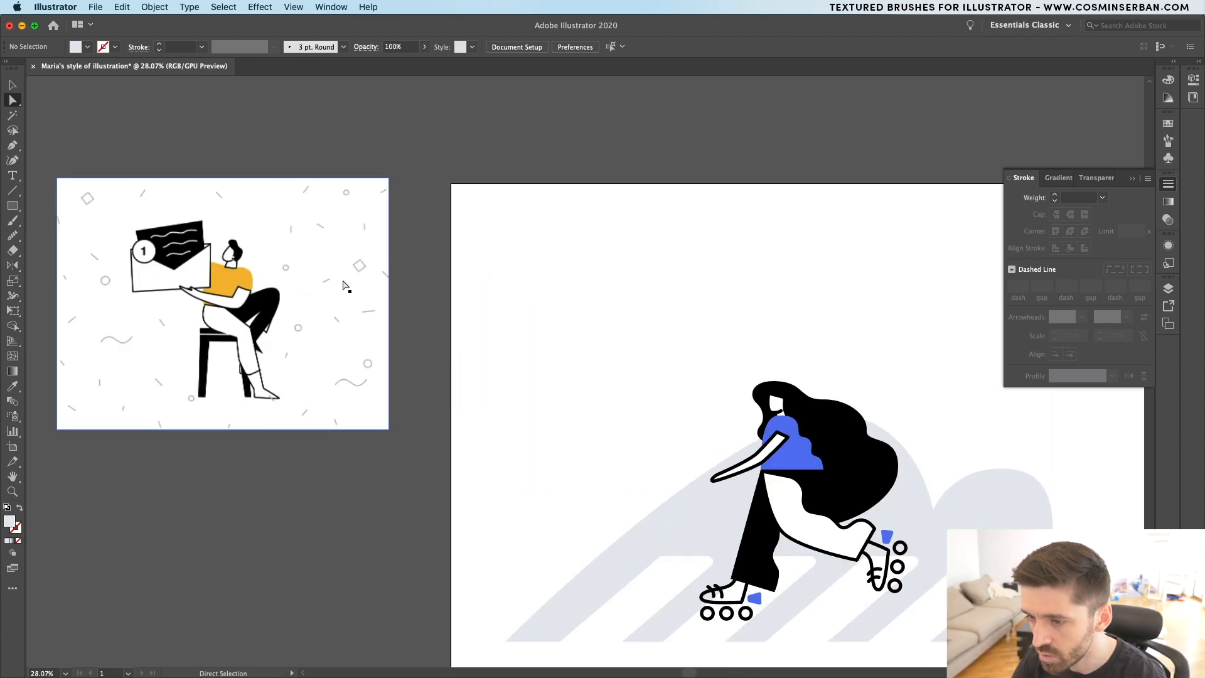
{"action": "scroll", "coordinate": [491, 352], "scroll_direction": "down", "scroll_amount": 3}
{"action": "scroll", "coordinate": [492, 352], "scroll_direction": "right", "scroll_amount": 5}
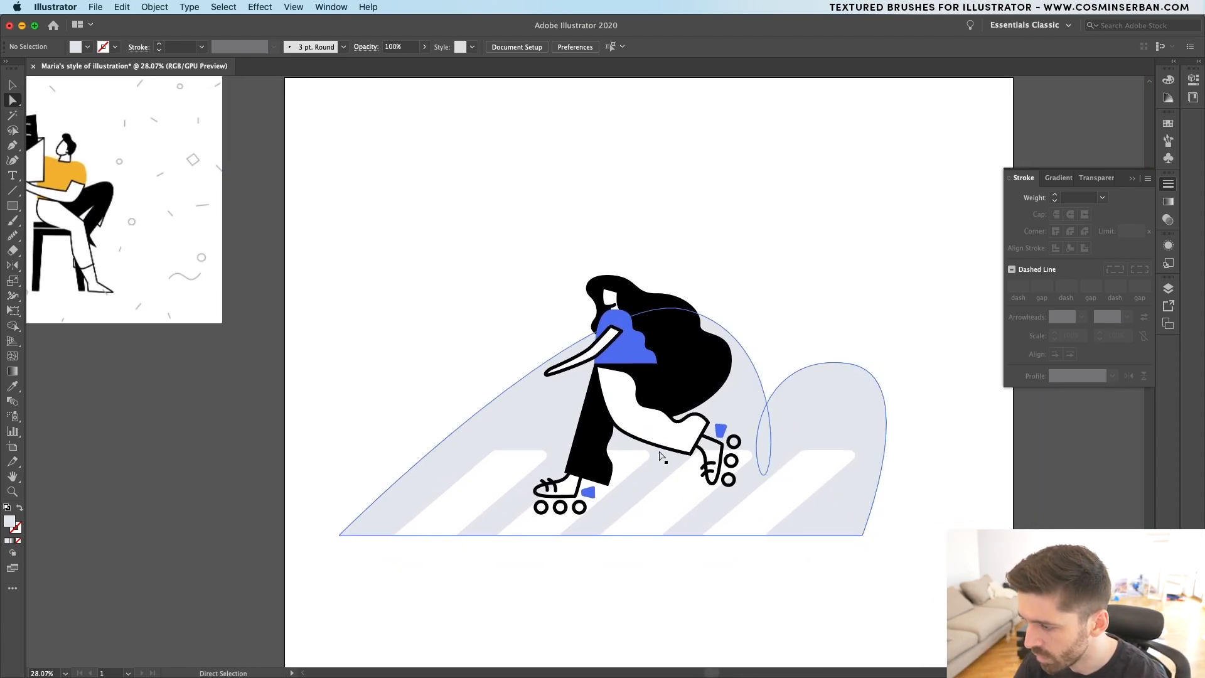
{"action": "scroll", "coordinate": [661, 456], "scroll_direction": "up", "scroll_amount": 2}
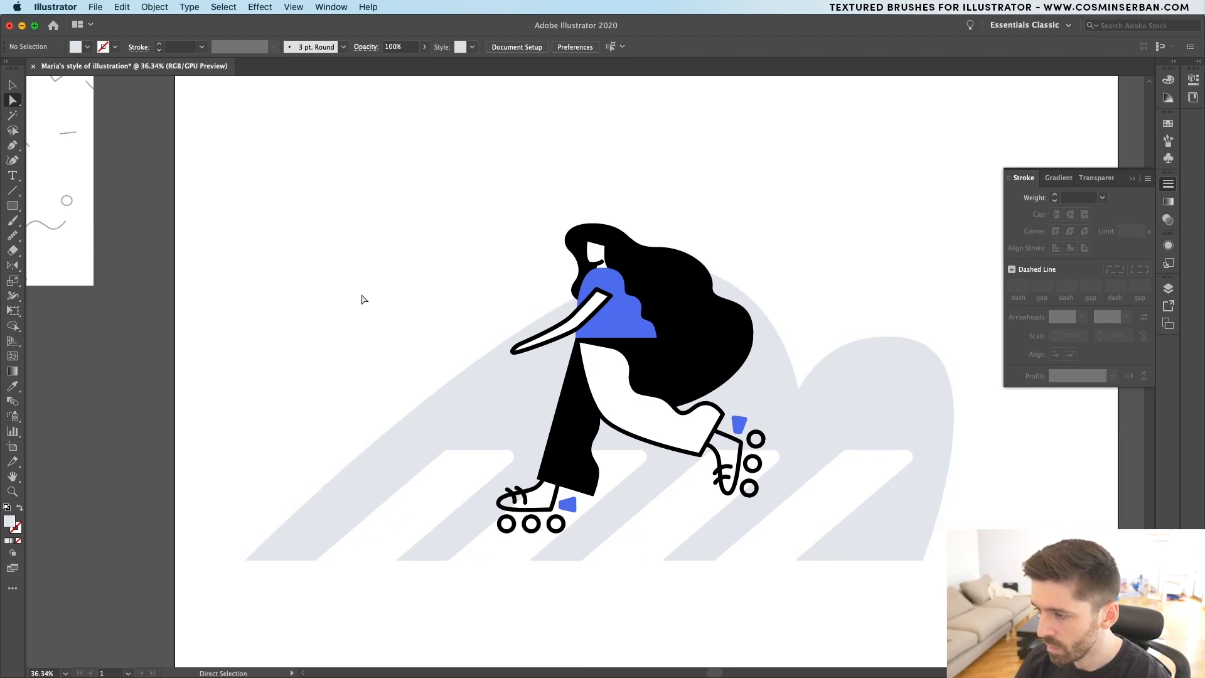
{"action": "left_click", "coordinate": [601, 384]}
{"action": "key", "text": "v"}
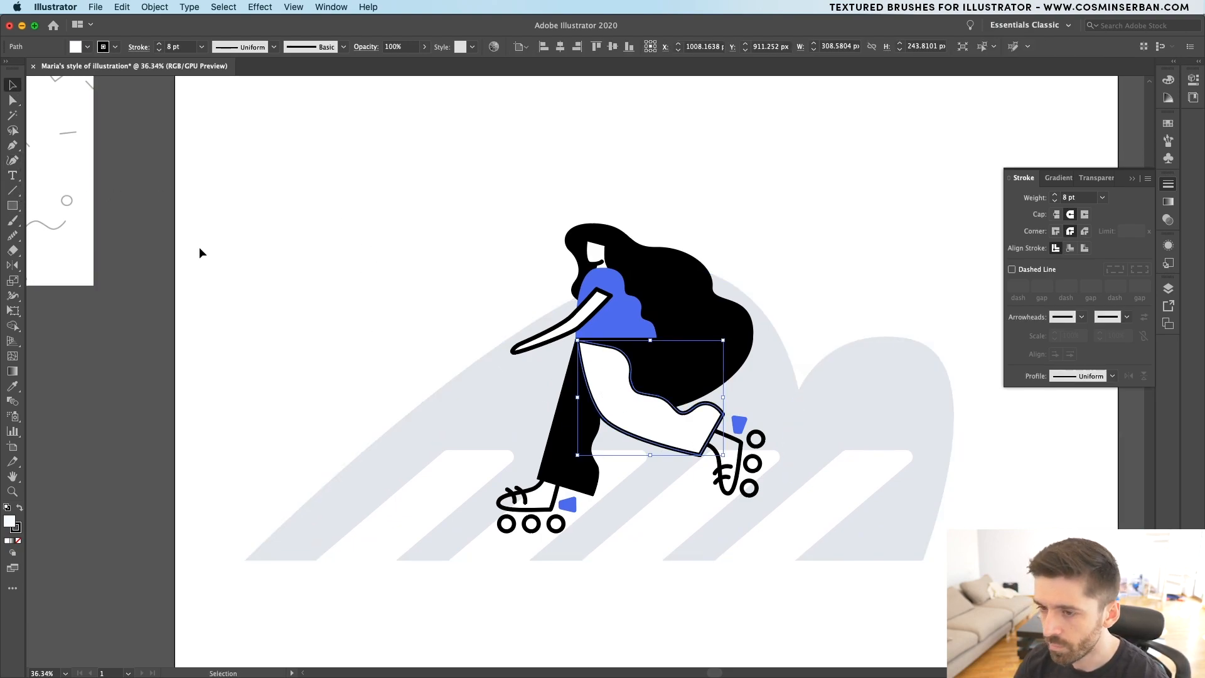
- Draw a closed cloud outline with a flat base, three humps and two inner loops in front of the skater
{"action": "left_click", "coordinate": [13, 145]}
{"action": "left_click", "coordinate": [282, 311]}
{"action": "left_click", "coordinate": [493, 312]}
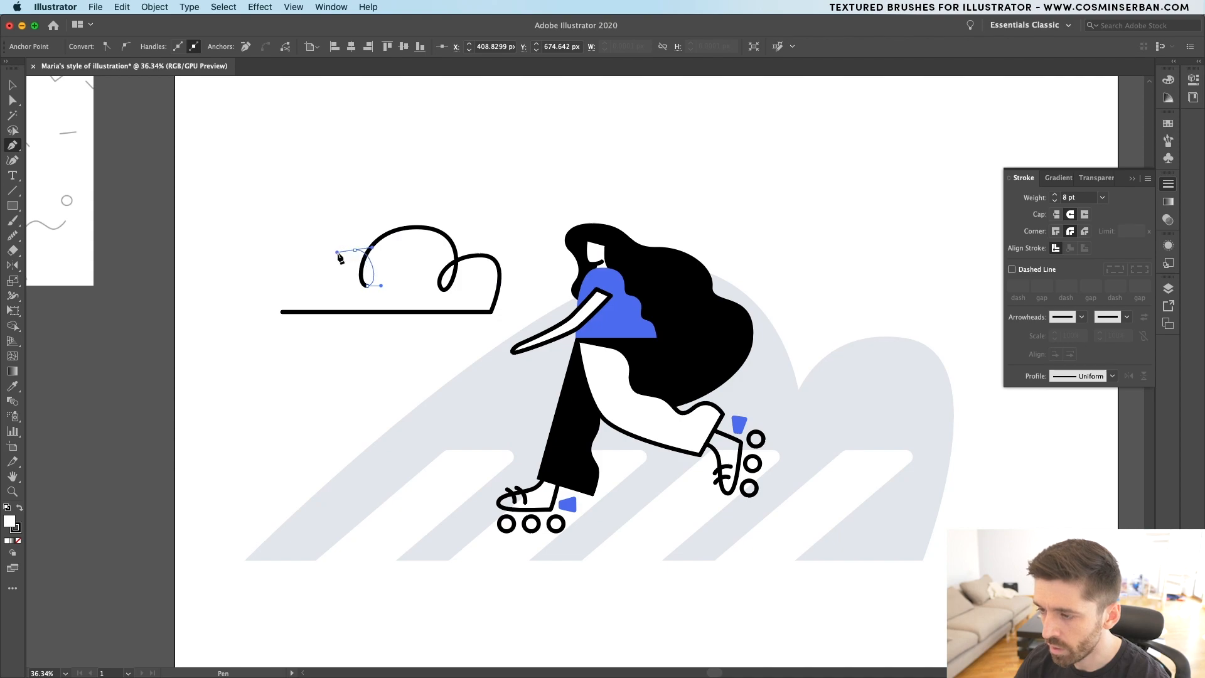
{"action": "left_click", "coordinate": [282, 311]}
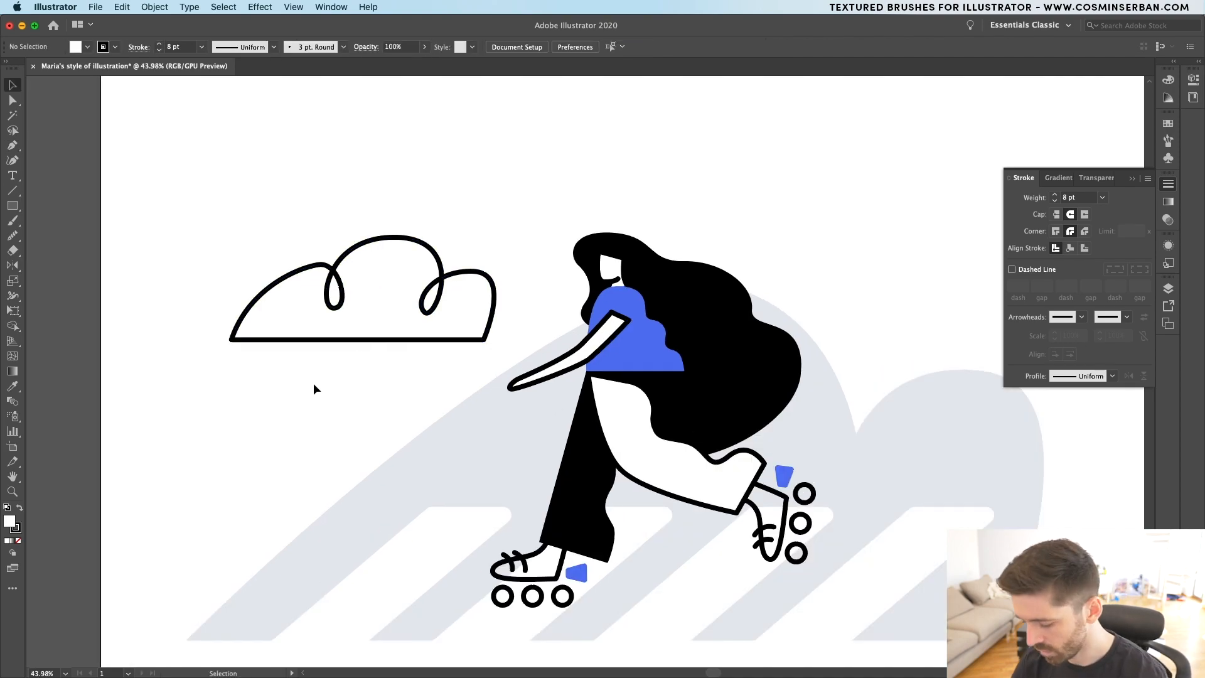
- Redraw the cloud above the first one with rounder humps, inner loops and a flat base, and delete the first cloud
{"action": "key", "text": "p"}
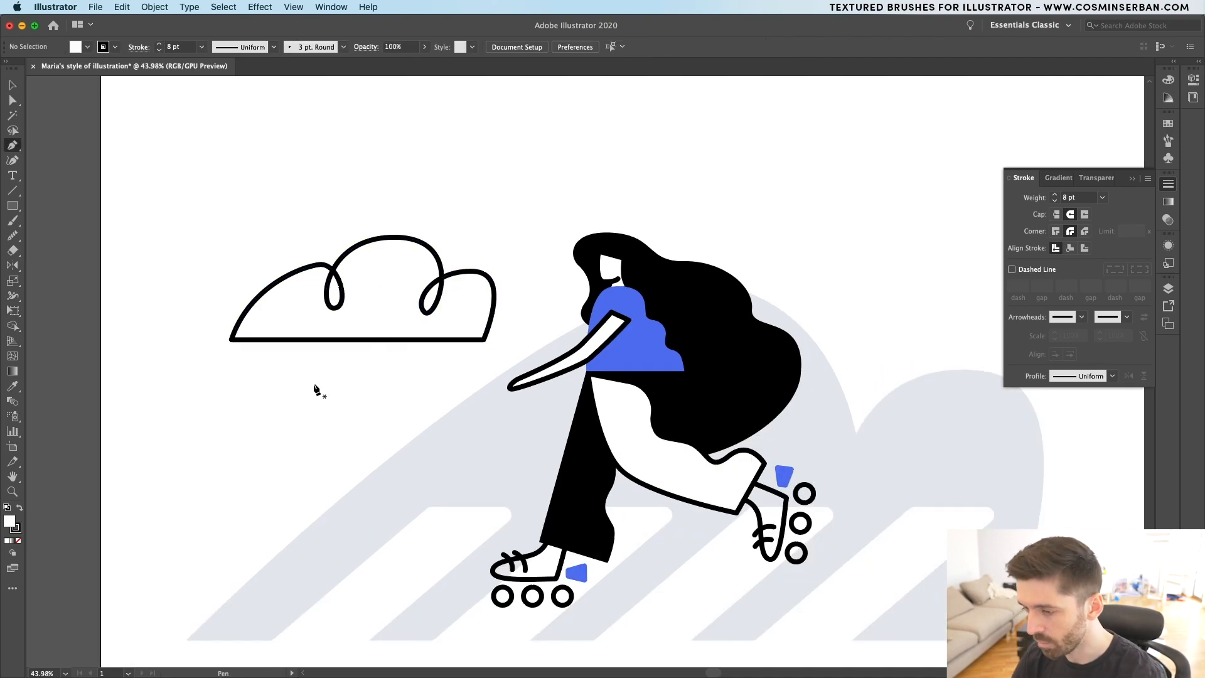
{"action": "left_click", "coordinate": [232, 339], "text": "super"}
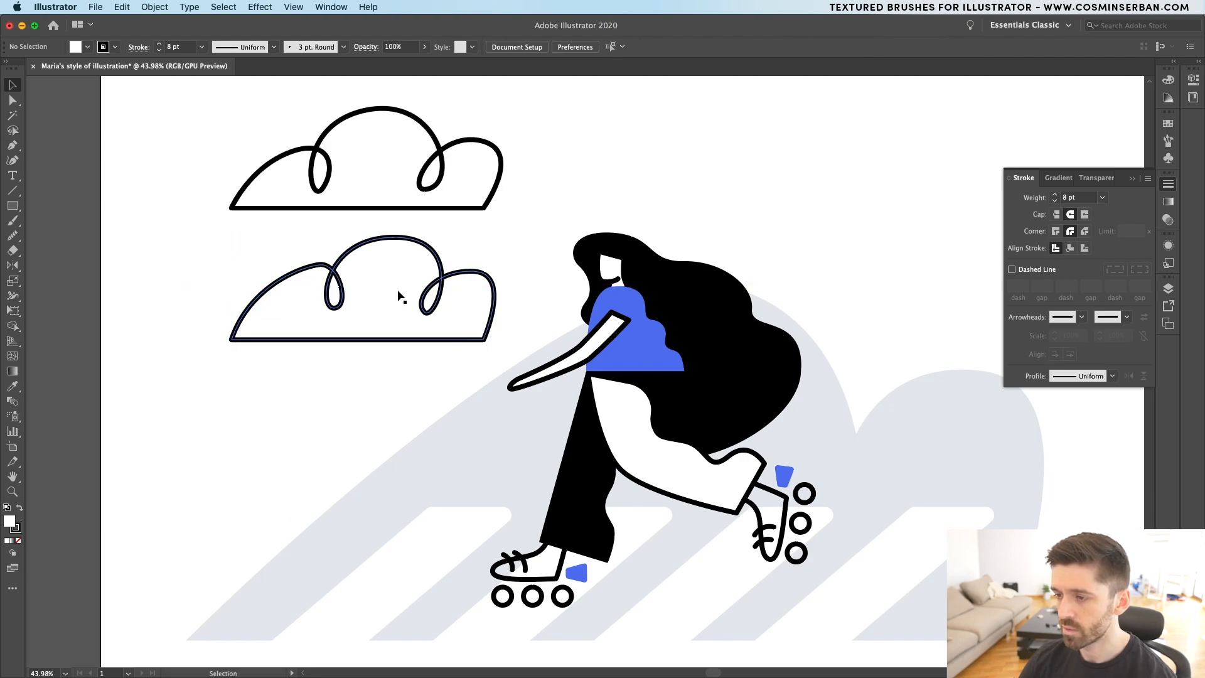
{"action": "left_click", "coordinate": [397, 292]}
{"action": "key", "text": "Delete"}
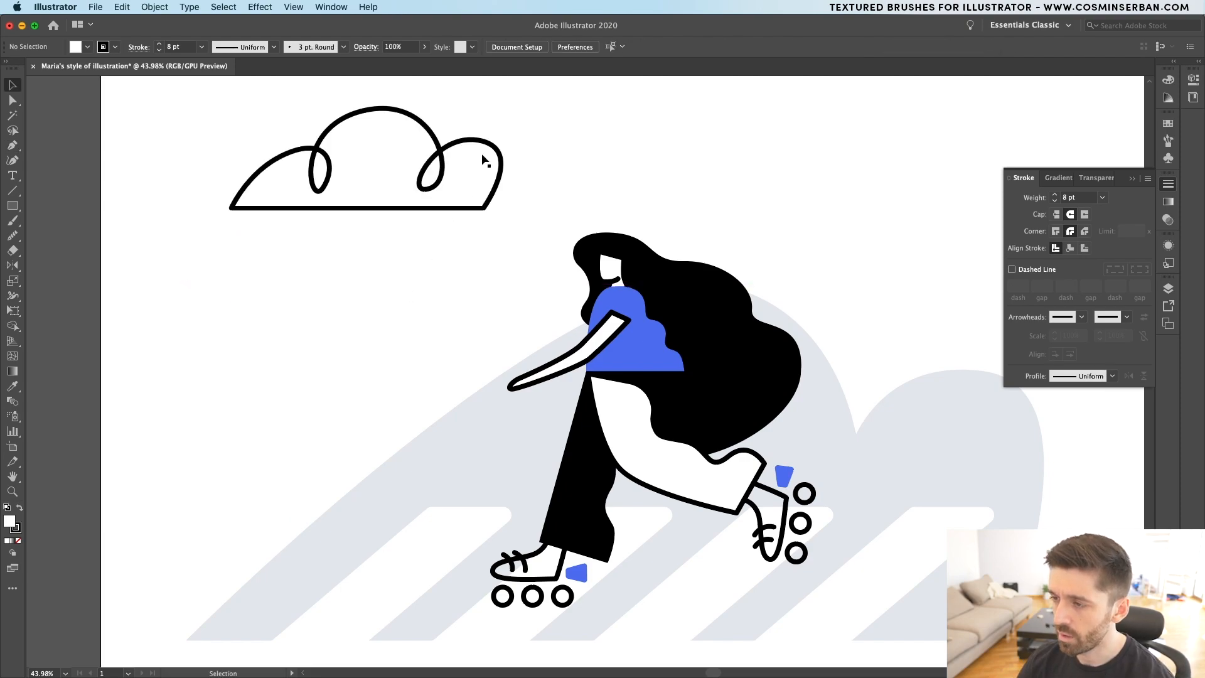
- Scale the redrawn cloud down to about three quarters and lower it into the empty area in front of the skater
{"action": "left_click", "coordinate": [488, 163]}
{"action": "left_click_drag", "start_coordinate": [502, 109], "coordinate": [463, 255]}
{"action": "left_click", "coordinate": [390, 417]}
{"action": "scroll", "coordinate": [390, 417], "scroll_direction": "down", "scroll_amount": 3}
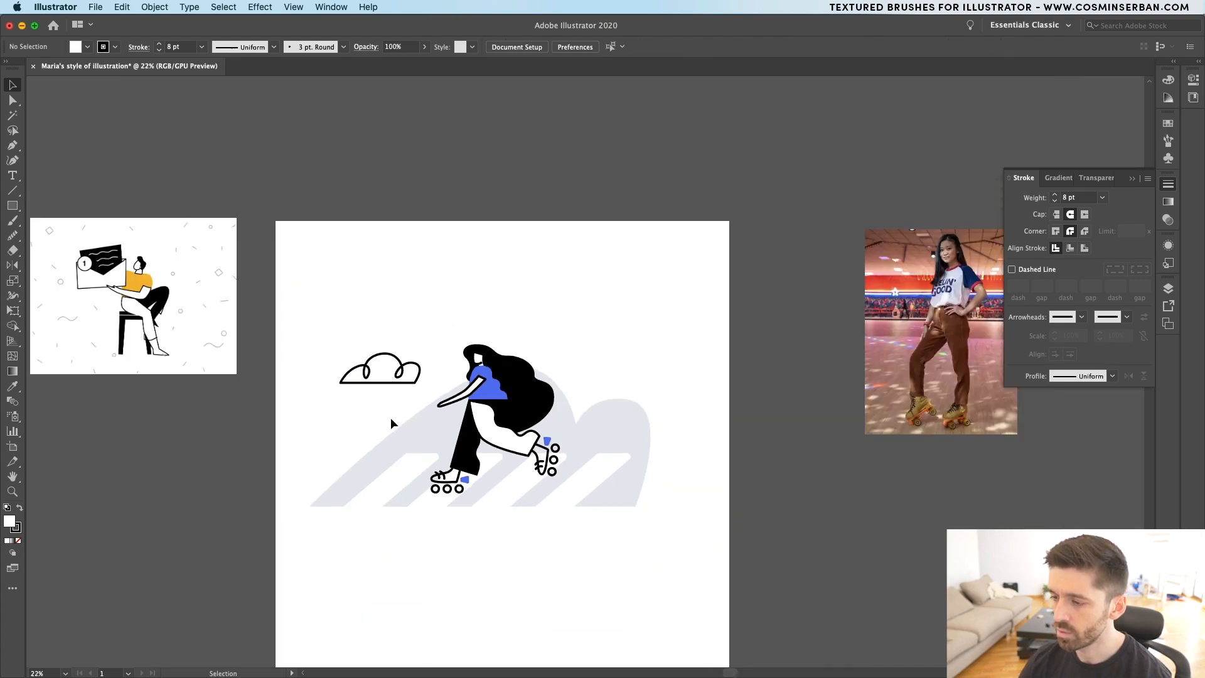
{"action": "scroll", "coordinate": [377, 438], "scroll_direction": "up", "scroll_amount": 2}
{"action": "left_click_drag", "start_coordinate": [381, 344], "coordinate": [378, 363]}
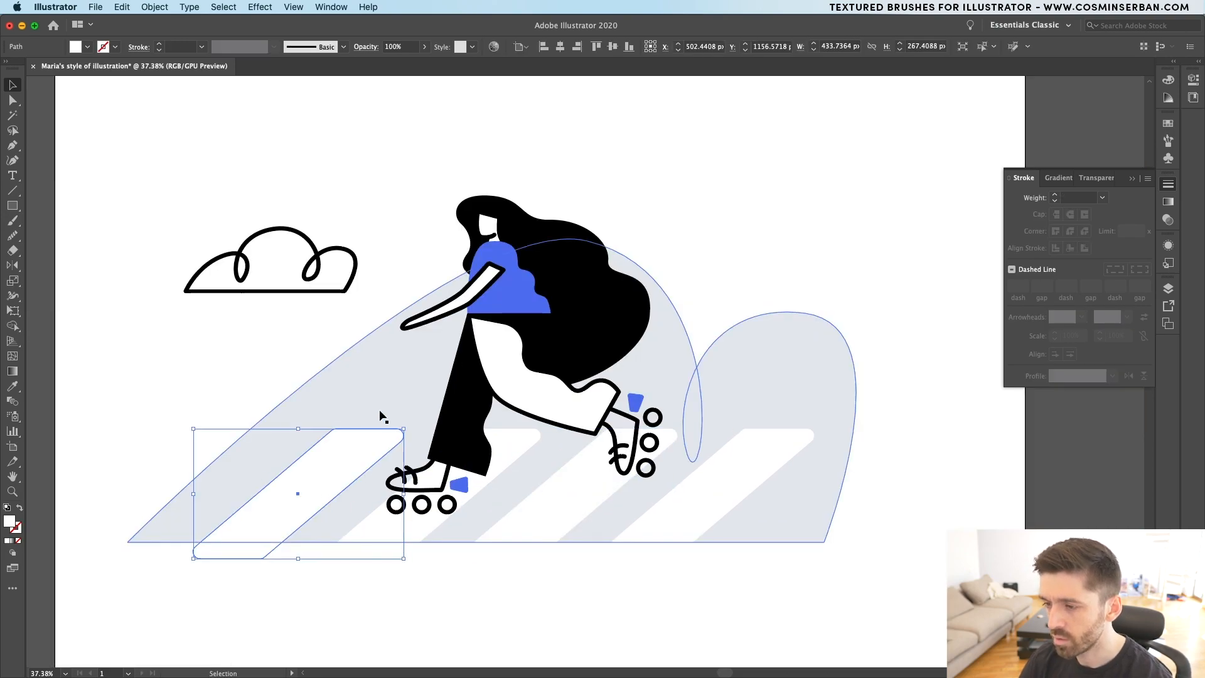